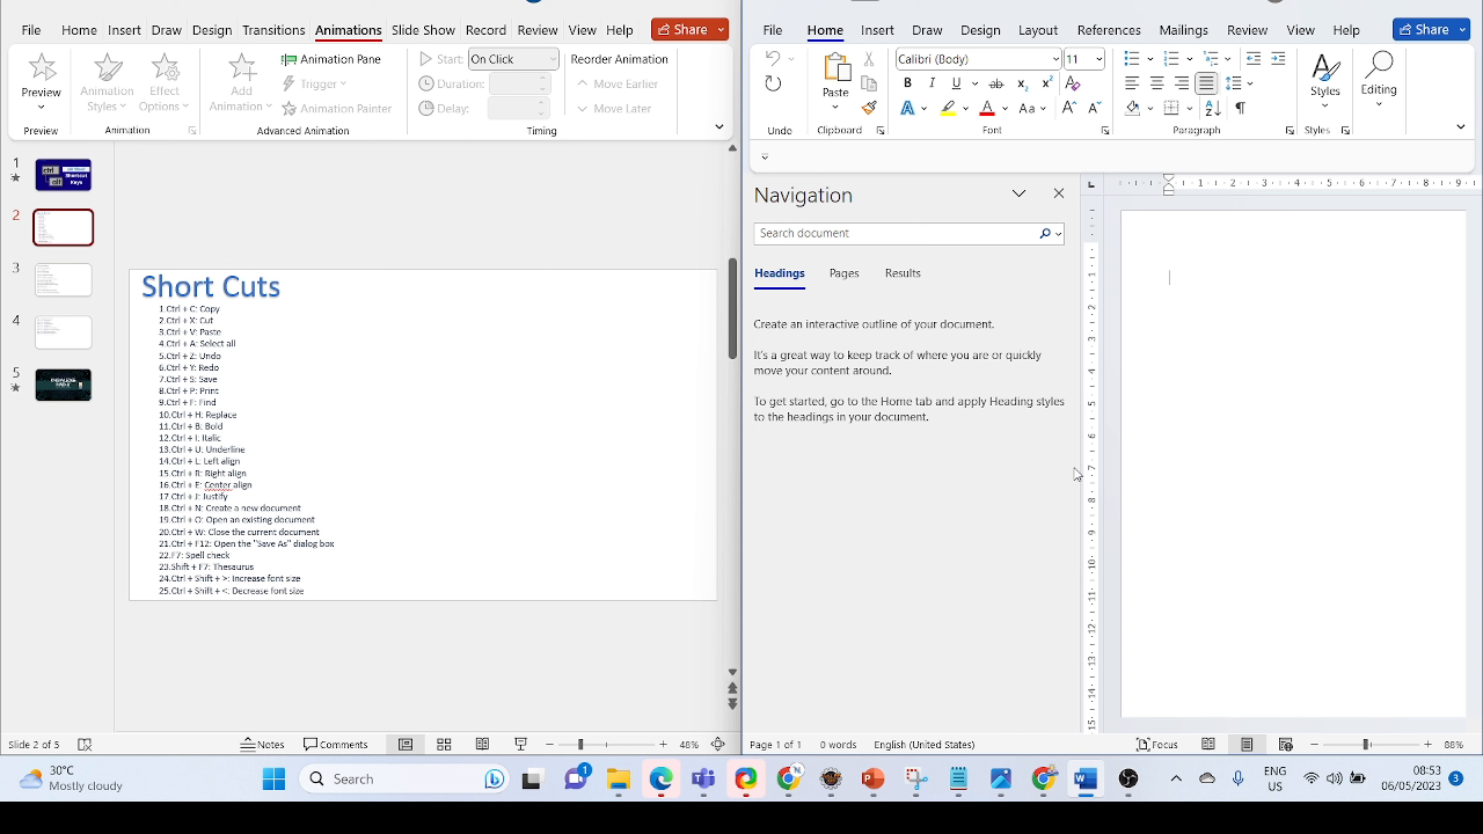
Enter the text "The sentence" on the first line of the blank document.
{"action": "type", "text": "THE"}
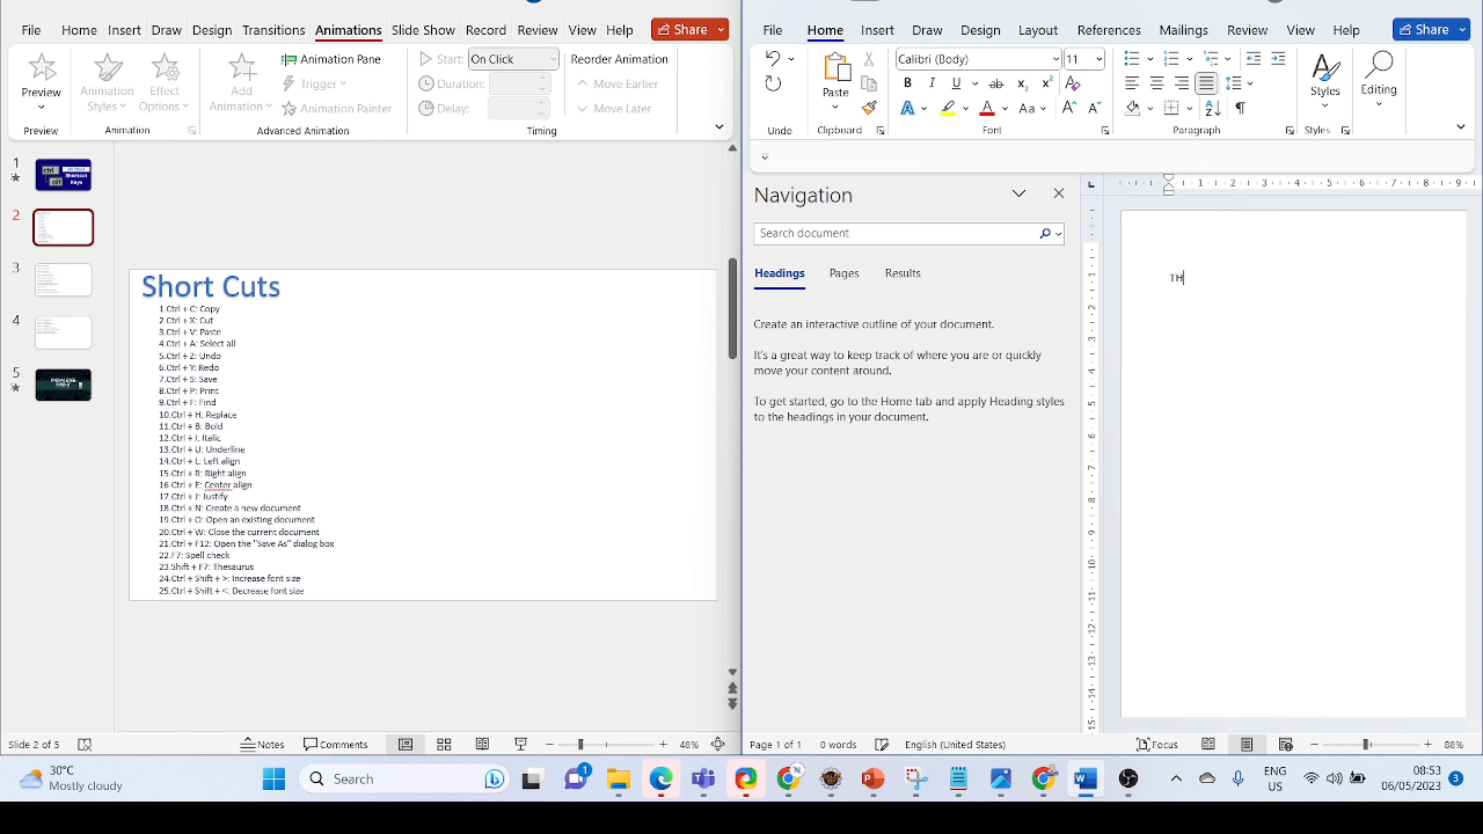
{"action": "key", "text": "BackSpace"}
{"action": "key", "text": "BackSpace"}
{"action": "type", "text": "He sentence"}
Copy the whole line "The sentence" and paste it as a new line below the original.
{"action": "double_click", "coordinate": [1191, 279]}
{"action": "left_click", "coordinate": [1191, 280]}
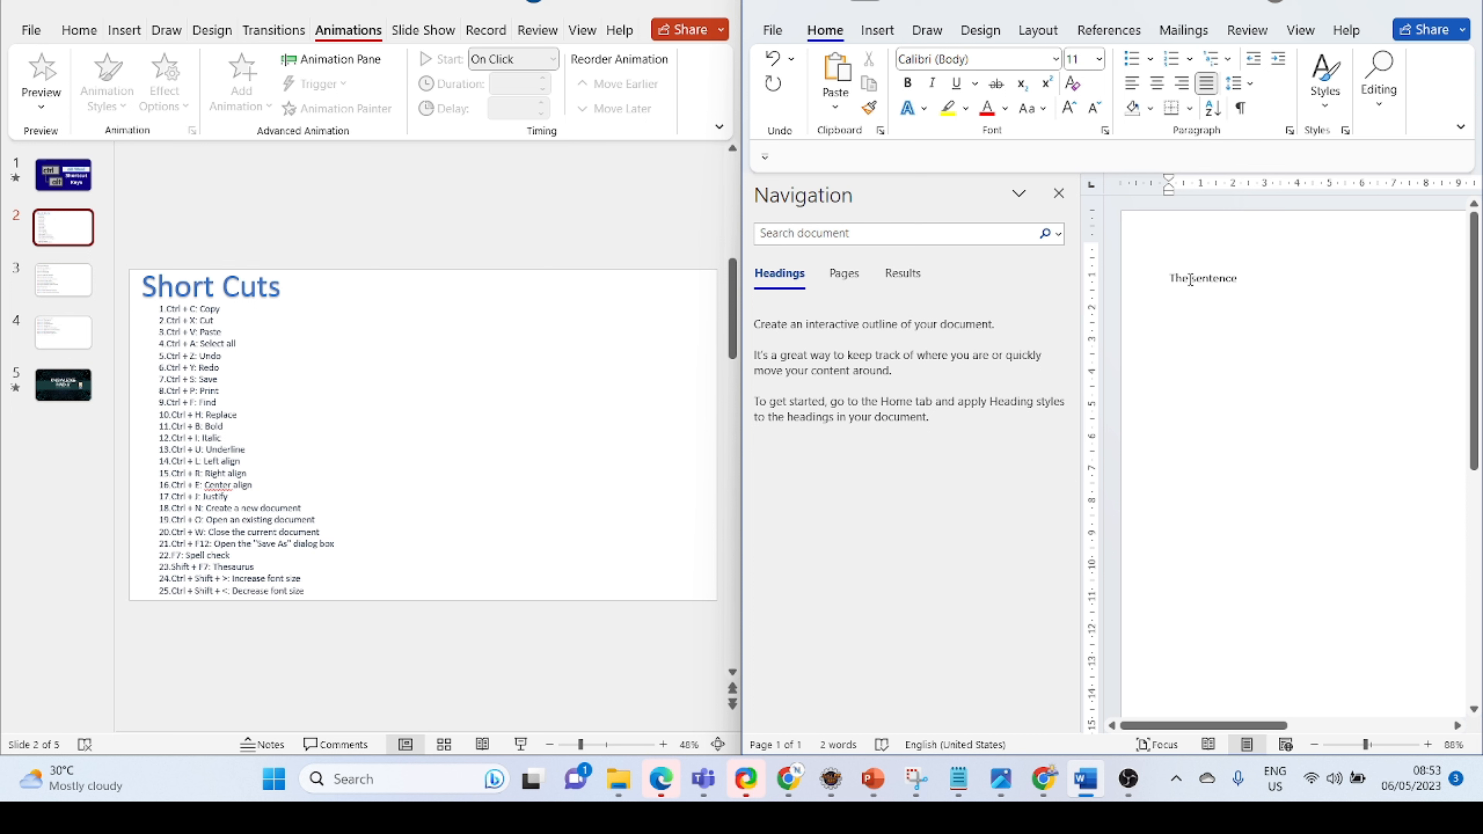
{"action": "triple_click", "coordinate": [1190, 279]}
{"action": "key", "text": "ctrl+c"}
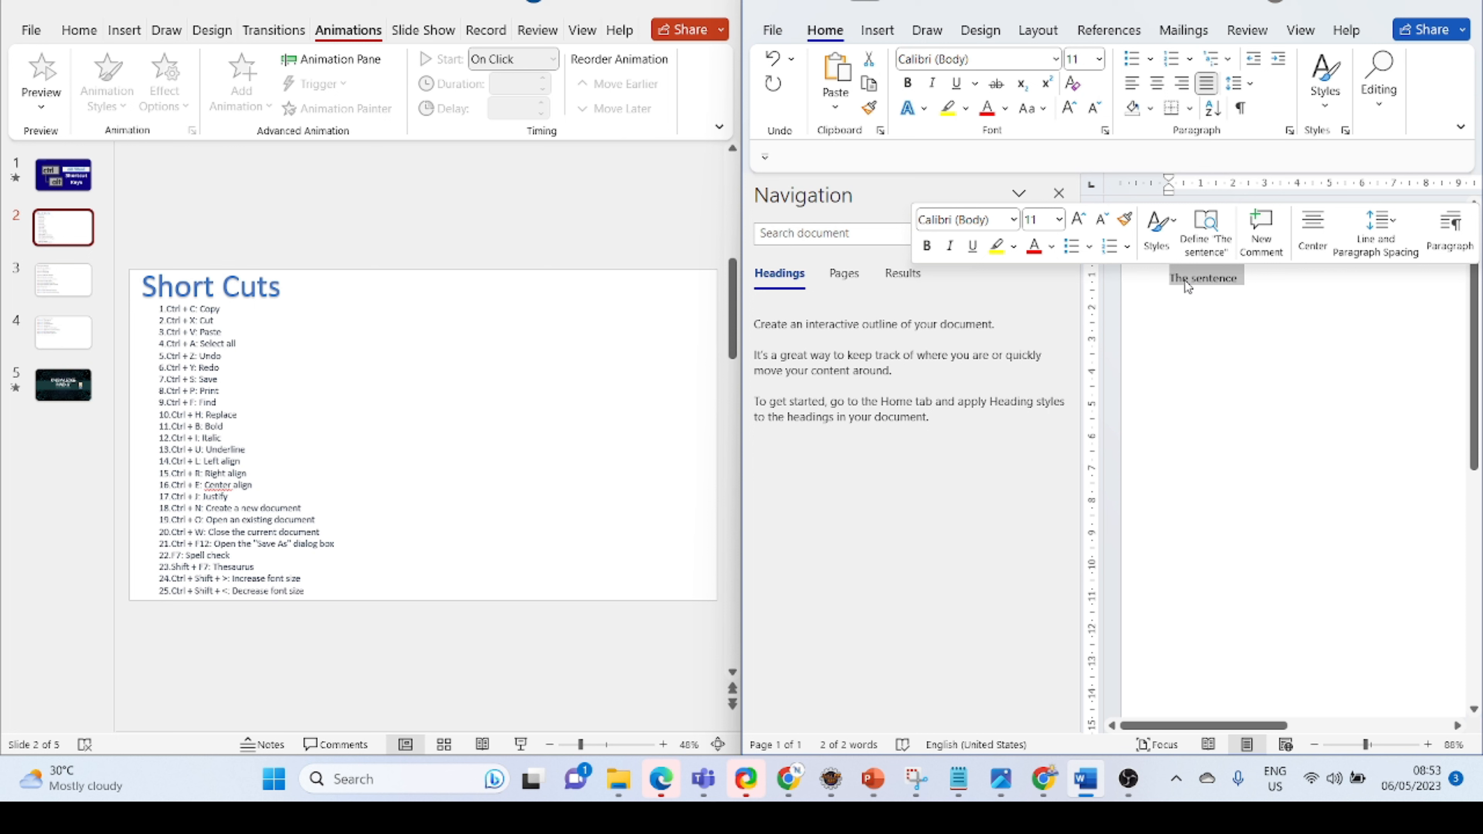
{"action": "left_click", "coordinate": [1180, 320]}
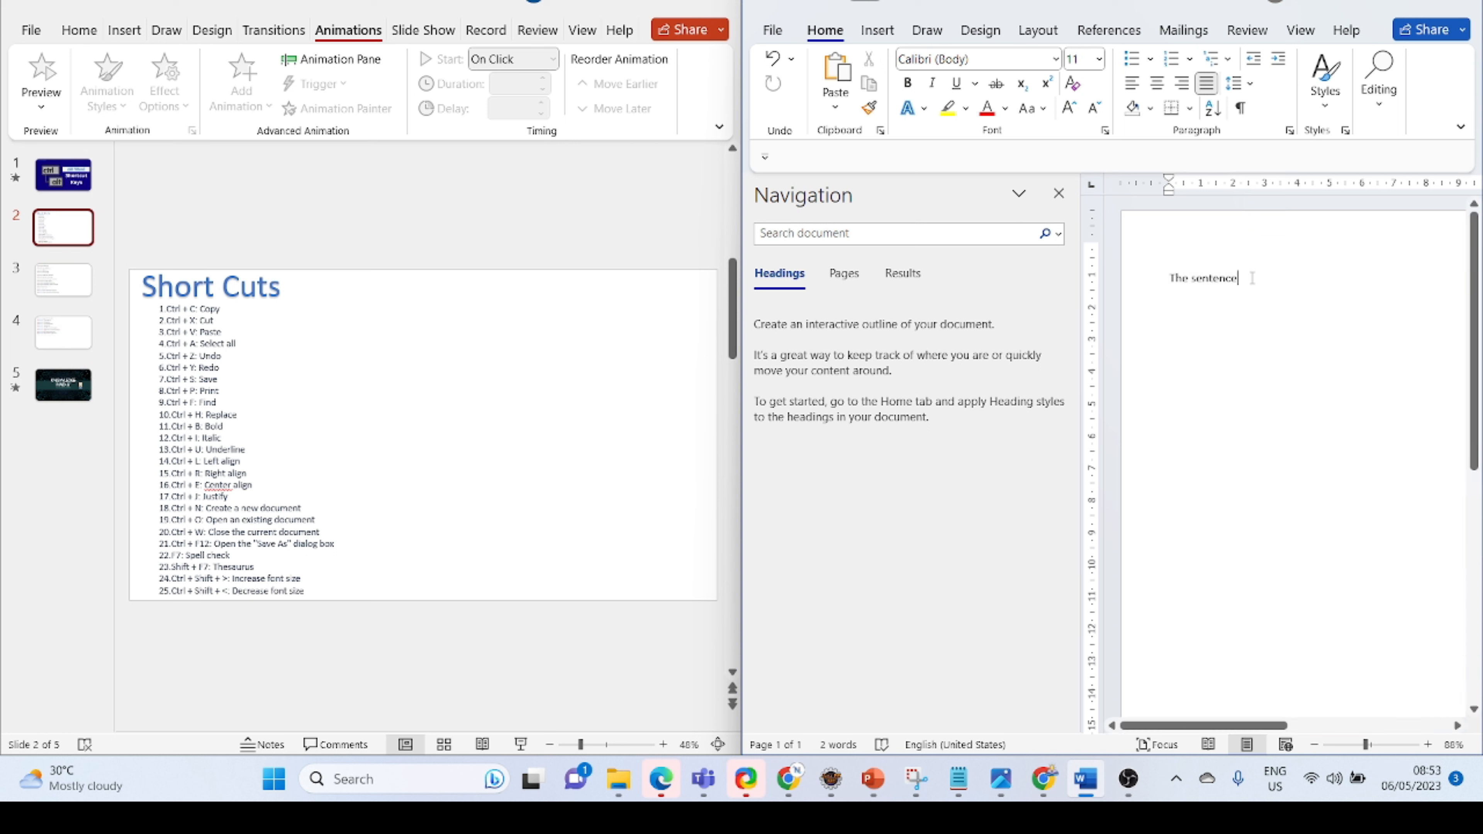
{"action": "key", "text": "Return"}
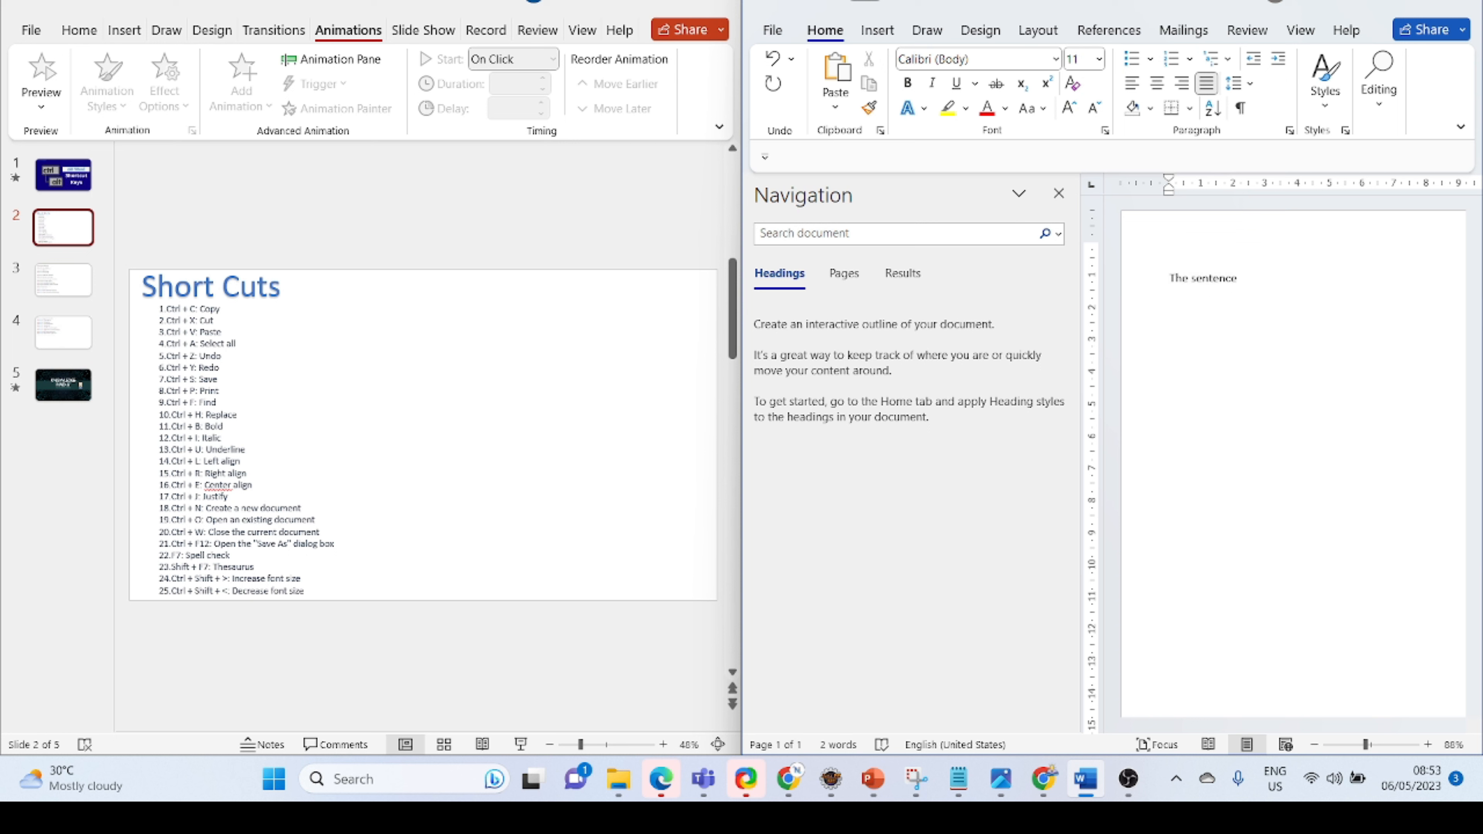
{"action": "key", "text": "ctrl+v"}
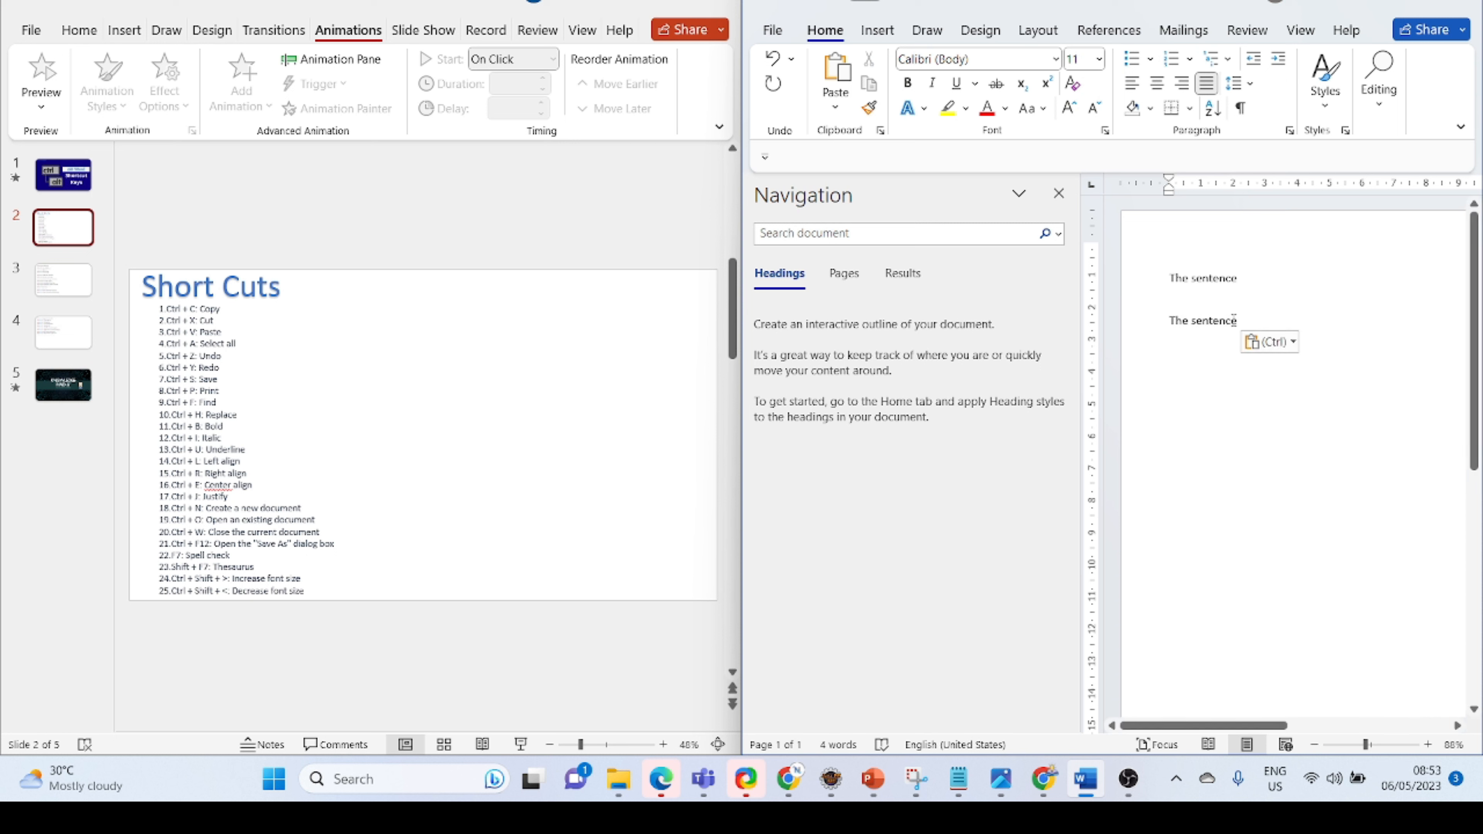
Cut the duplicate sentence on the second line.
{"action": "triple_click", "coordinate": [1208, 321]}
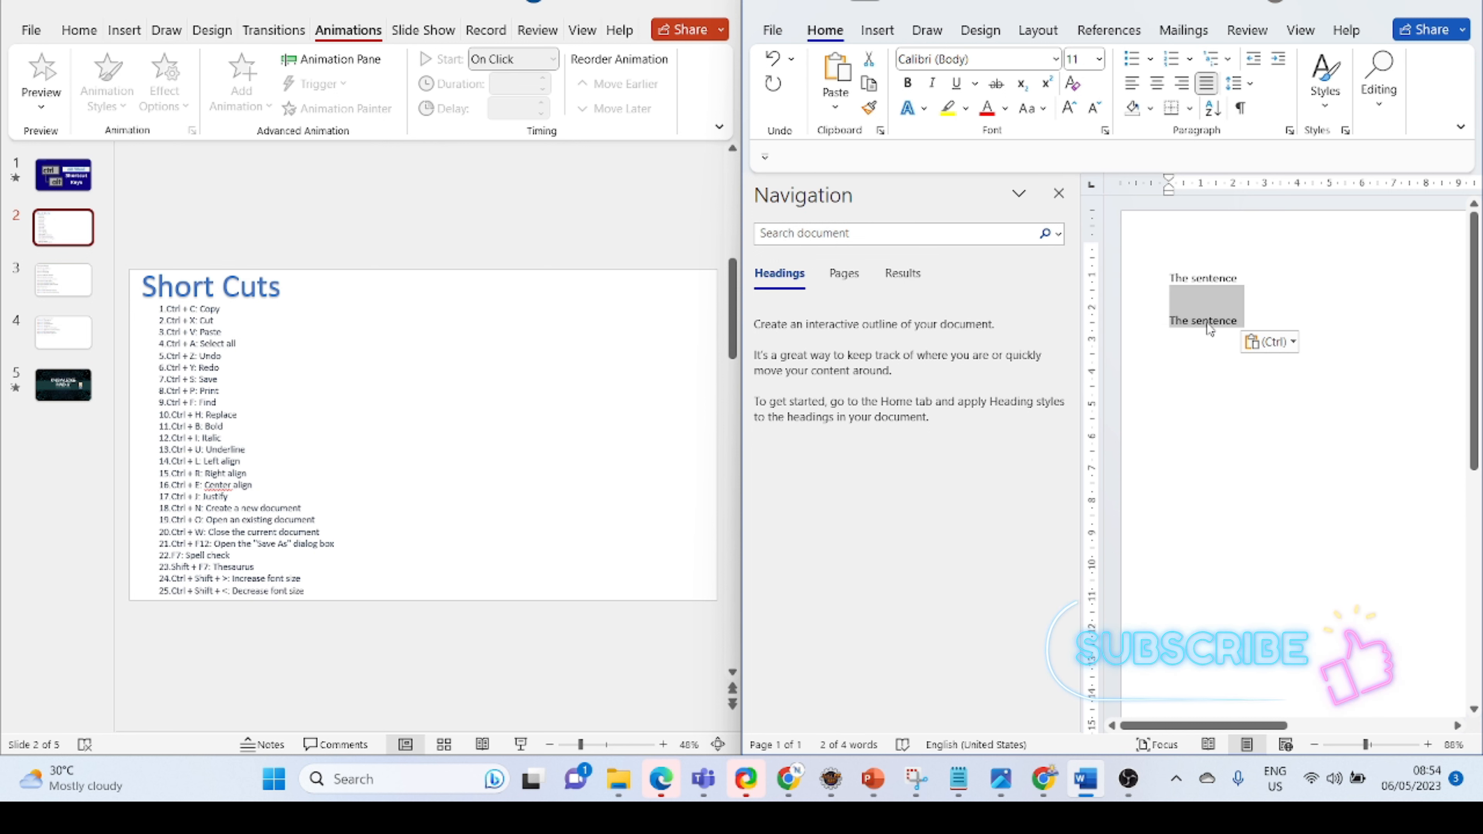
{"action": "key", "text": "ctrl+x"}
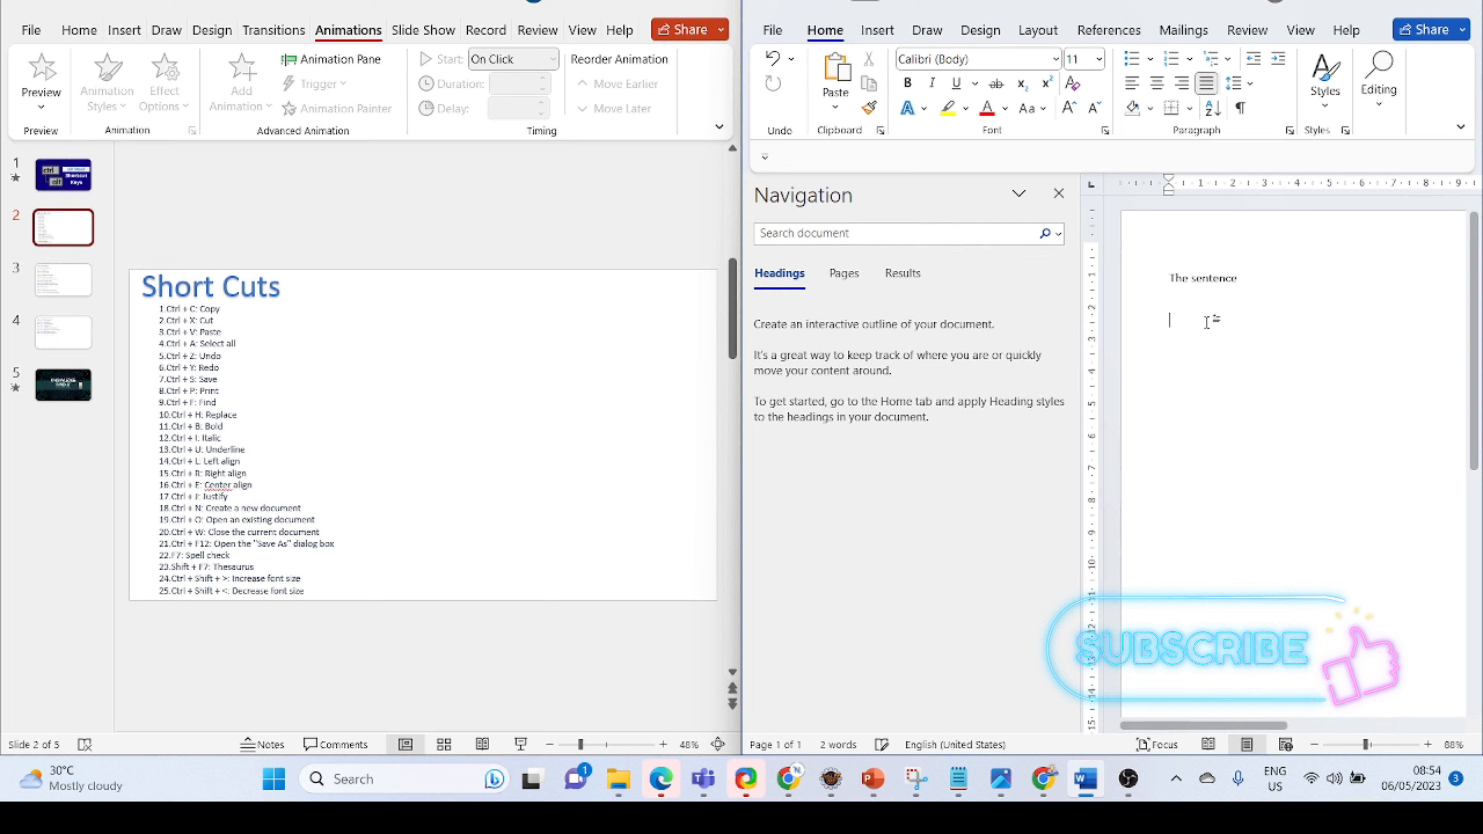
Select and delete everything in the document, and paste the cut sentence into the emptied page.
{"action": "left_click", "coordinate": [1188, 278]}
{"action": "key", "text": "ctrl+a"}
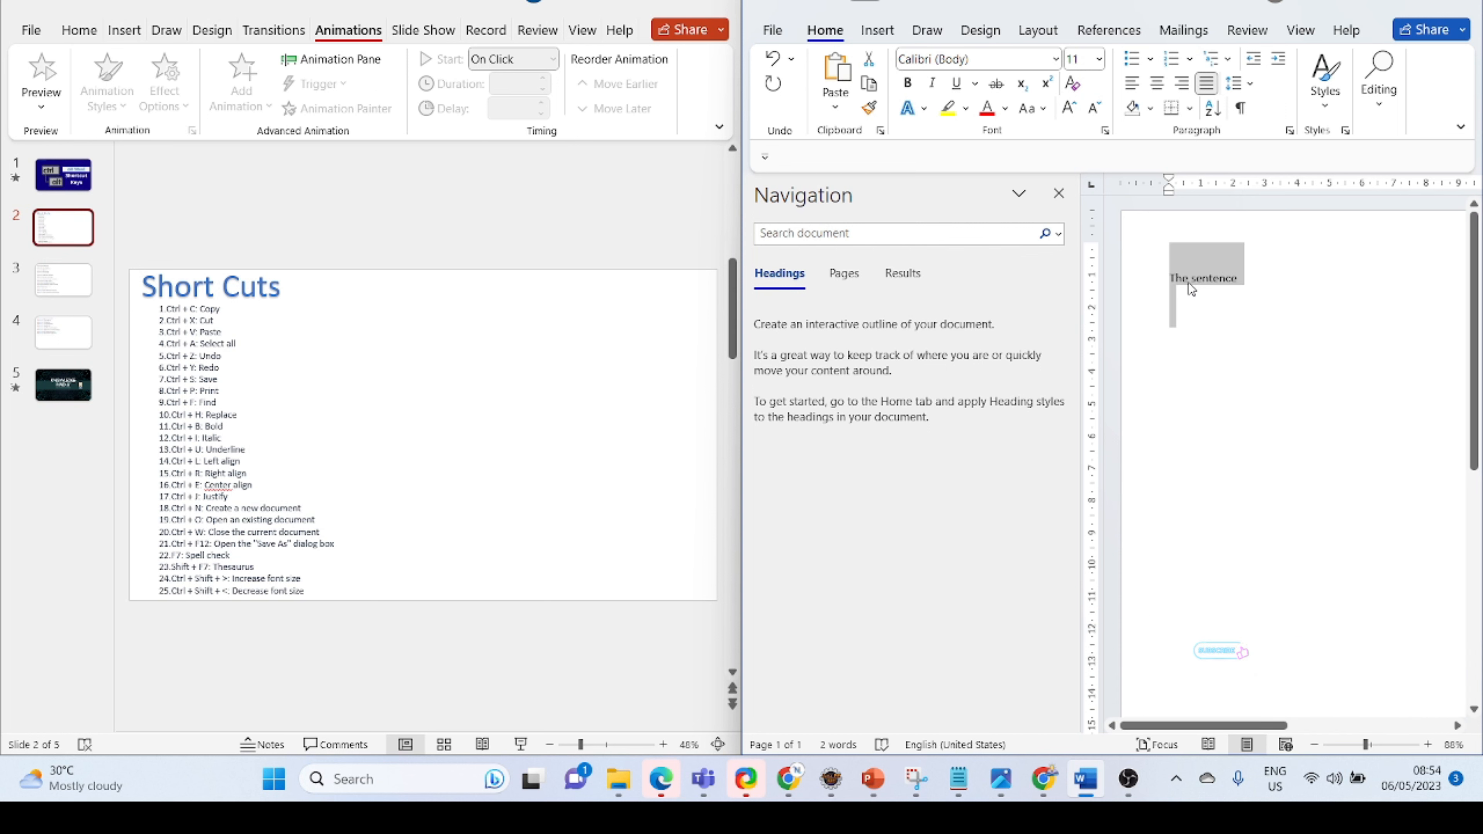
{"action": "key", "text": "Delete"}
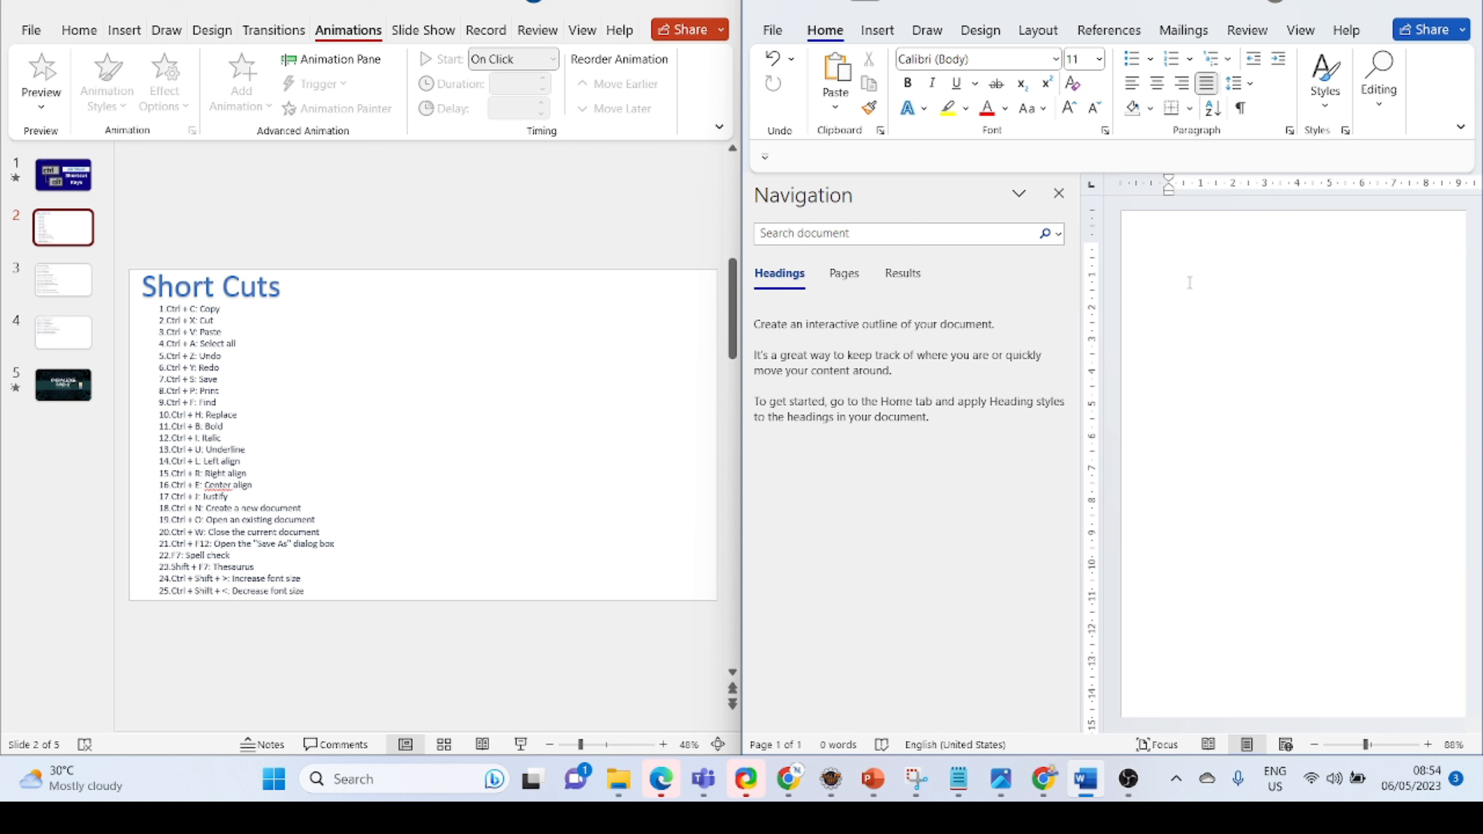
{"action": "key", "text": "ctrl+v"}
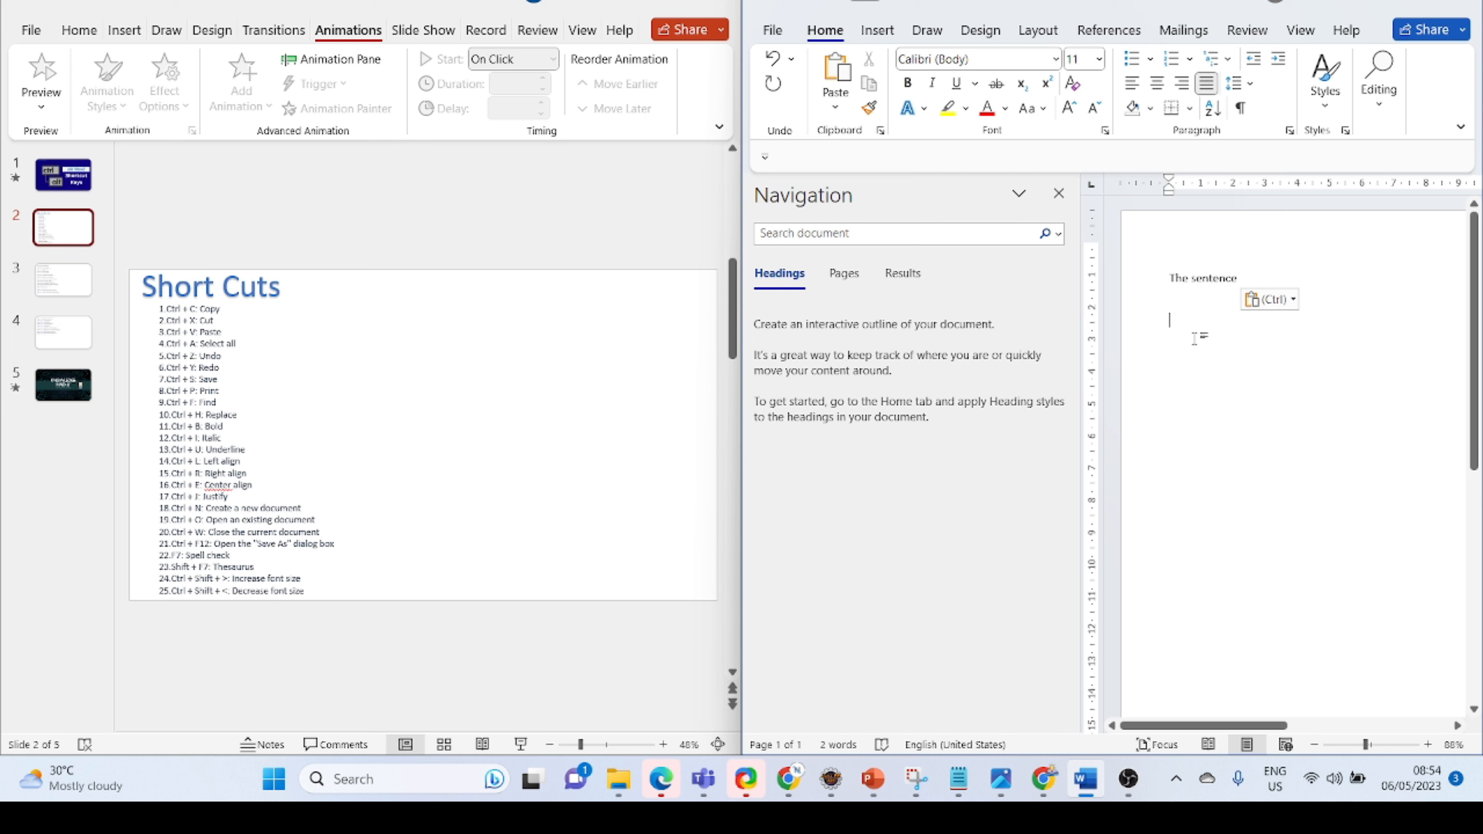
Add a line of repeated letter h below the sentence, and enter "ljkopmkjhg" after a page break on page two.
{"action": "type", "text": "hhhhhhhhhhhhhhhh"}
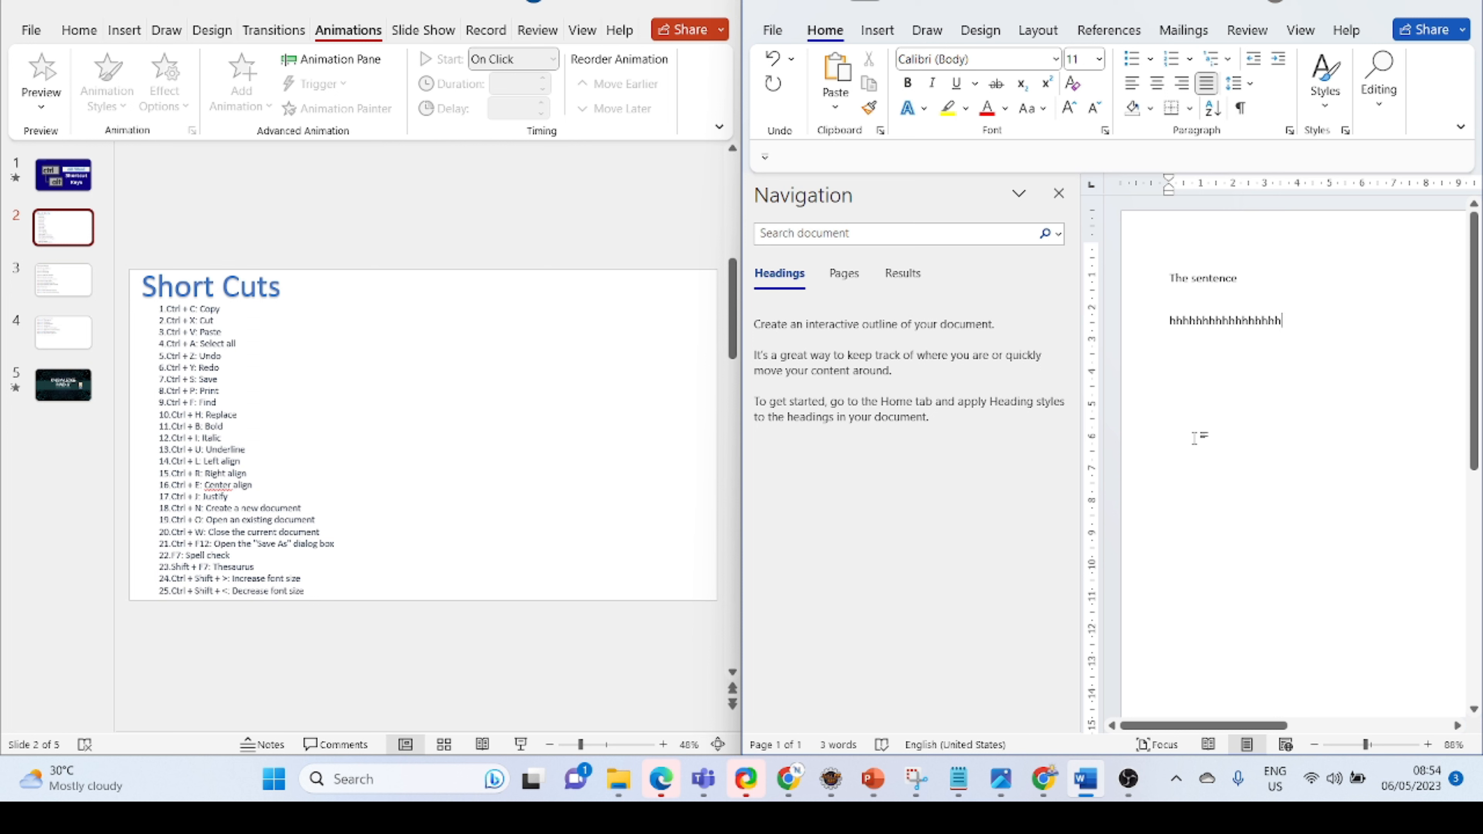
{"action": "key", "text": "ctrl+Return"}
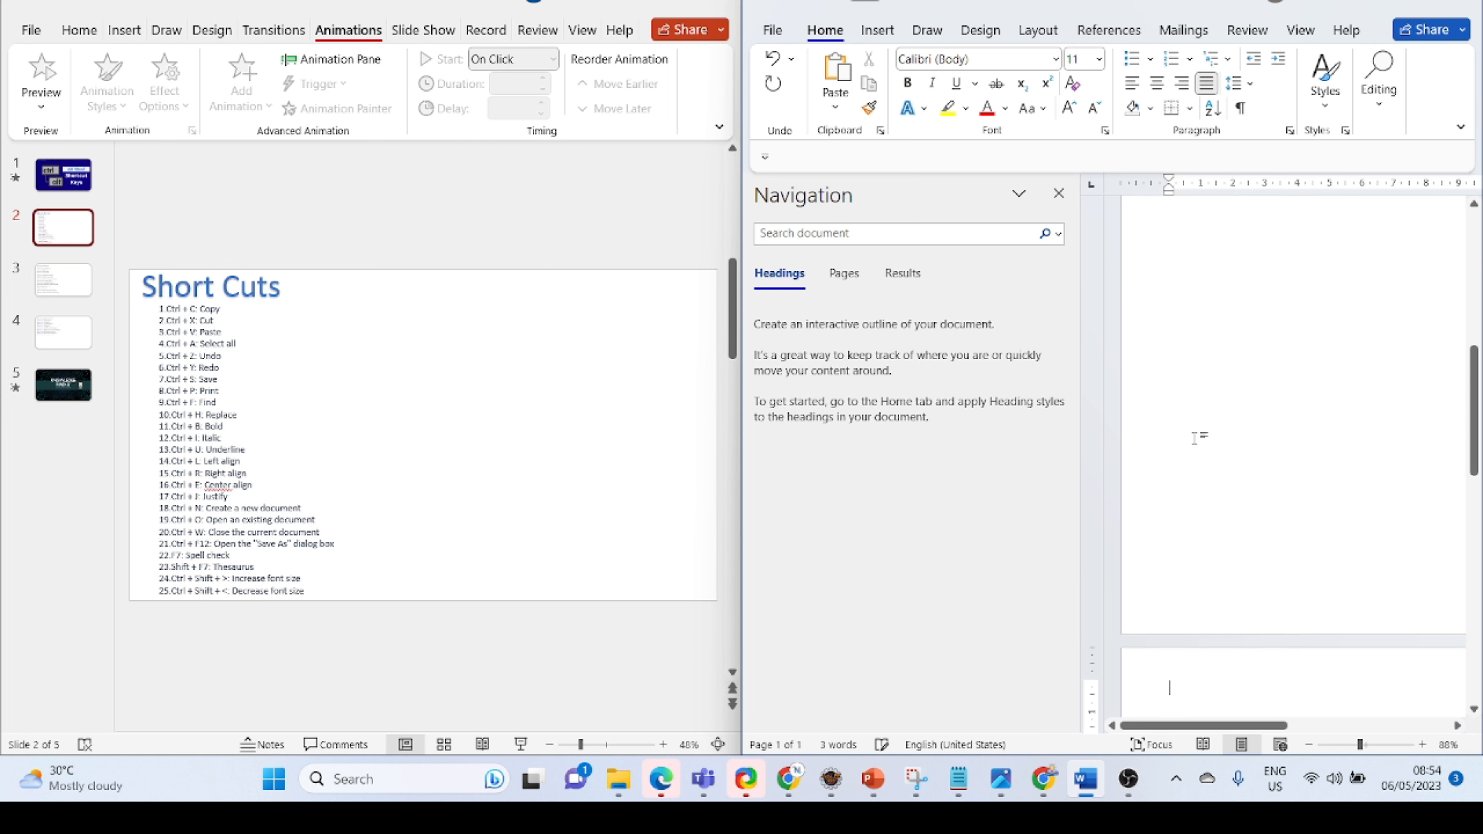
{"action": "type", "text": "ljk"}
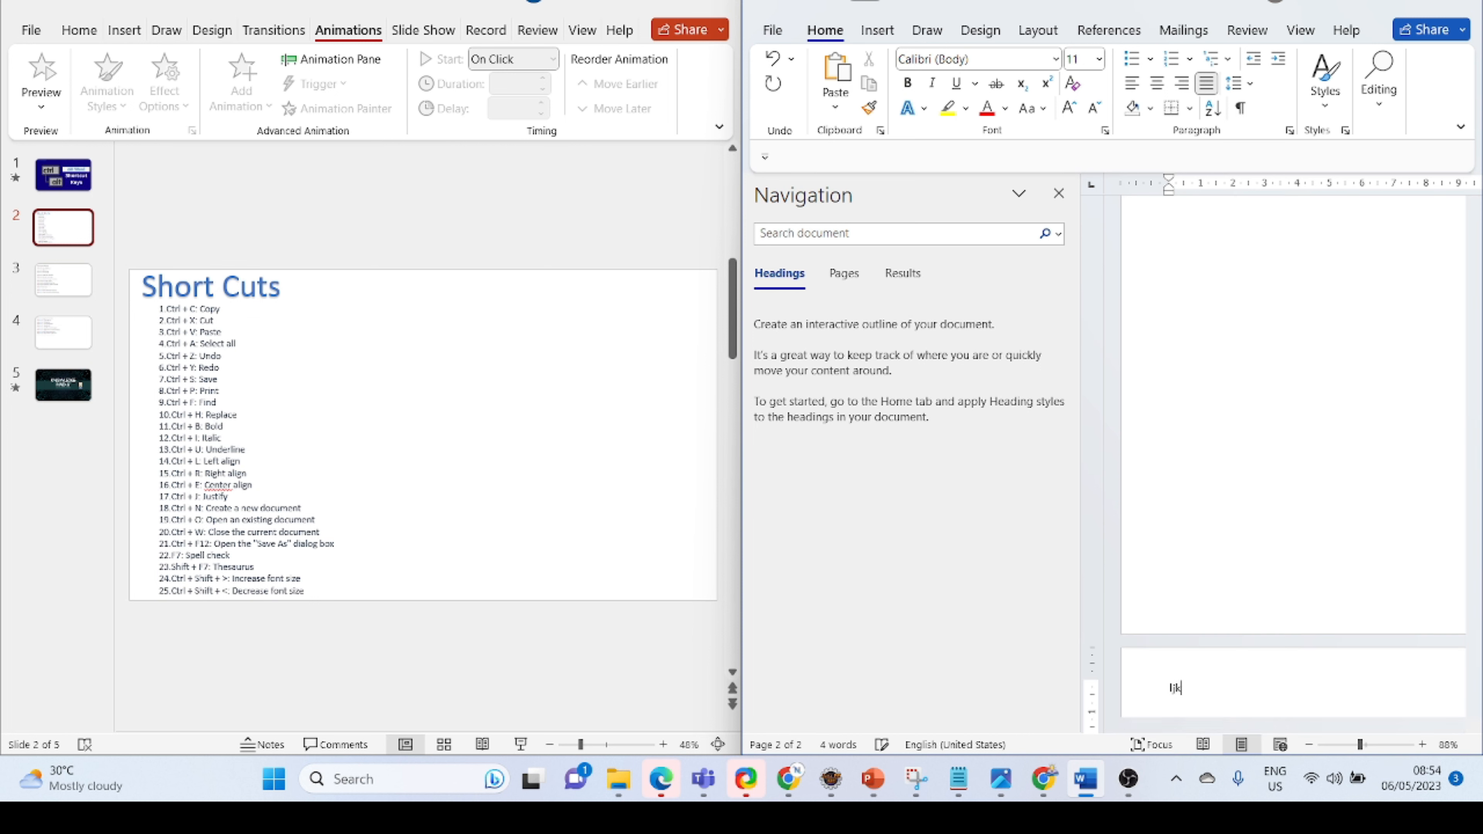
{"action": "type", "text": "opmkjhg"}
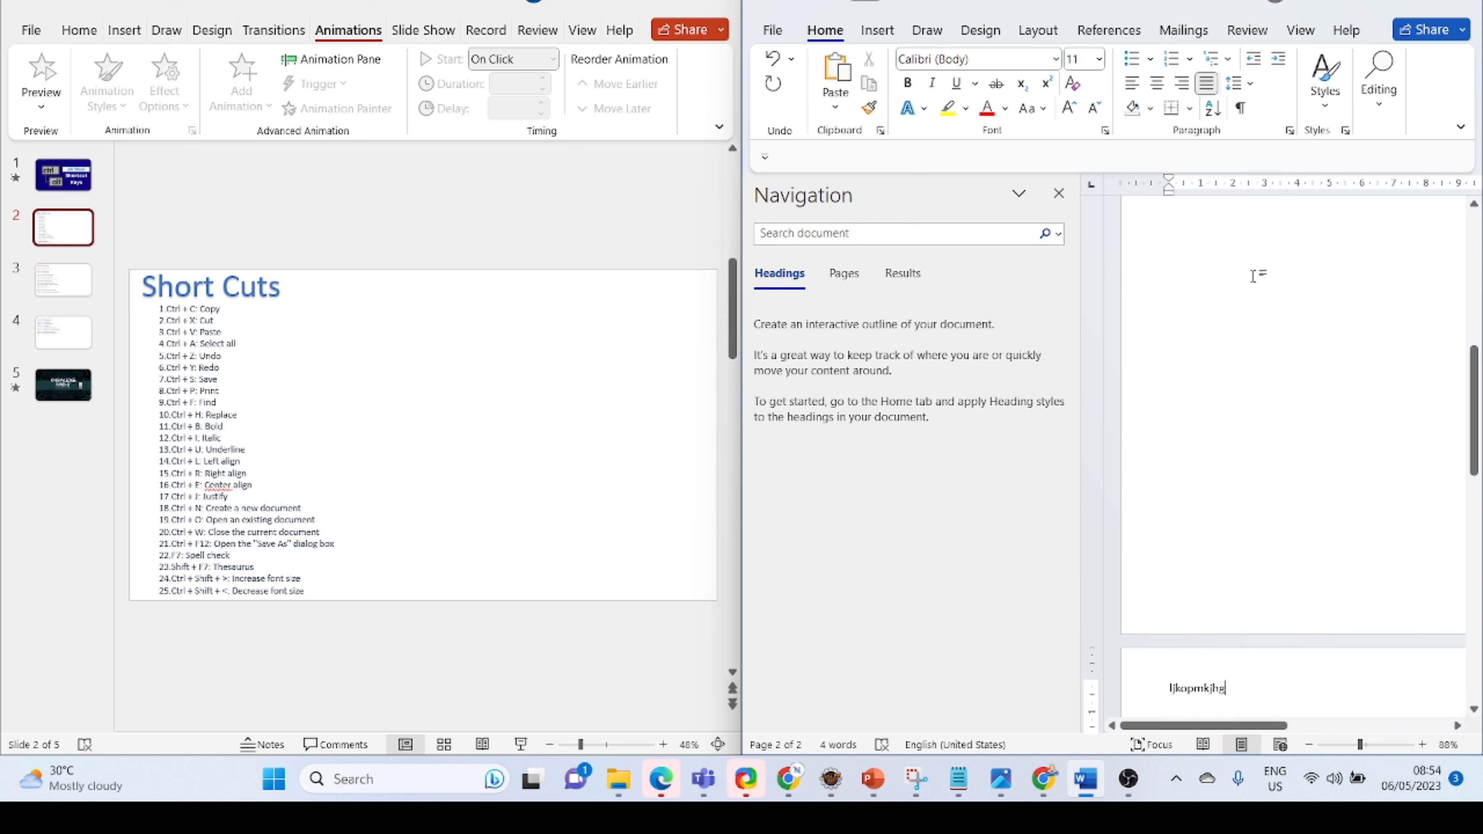
Select the whole document and check how the selection spans both pages.
{"action": "scroll", "coordinate": [1255, 276], "scroll_direction": "up", "scroll_amount": 5}
{"action": "scroll", "coordinate": [1255, 280], "scroll_direction": "up", "scroll_amount": 2}
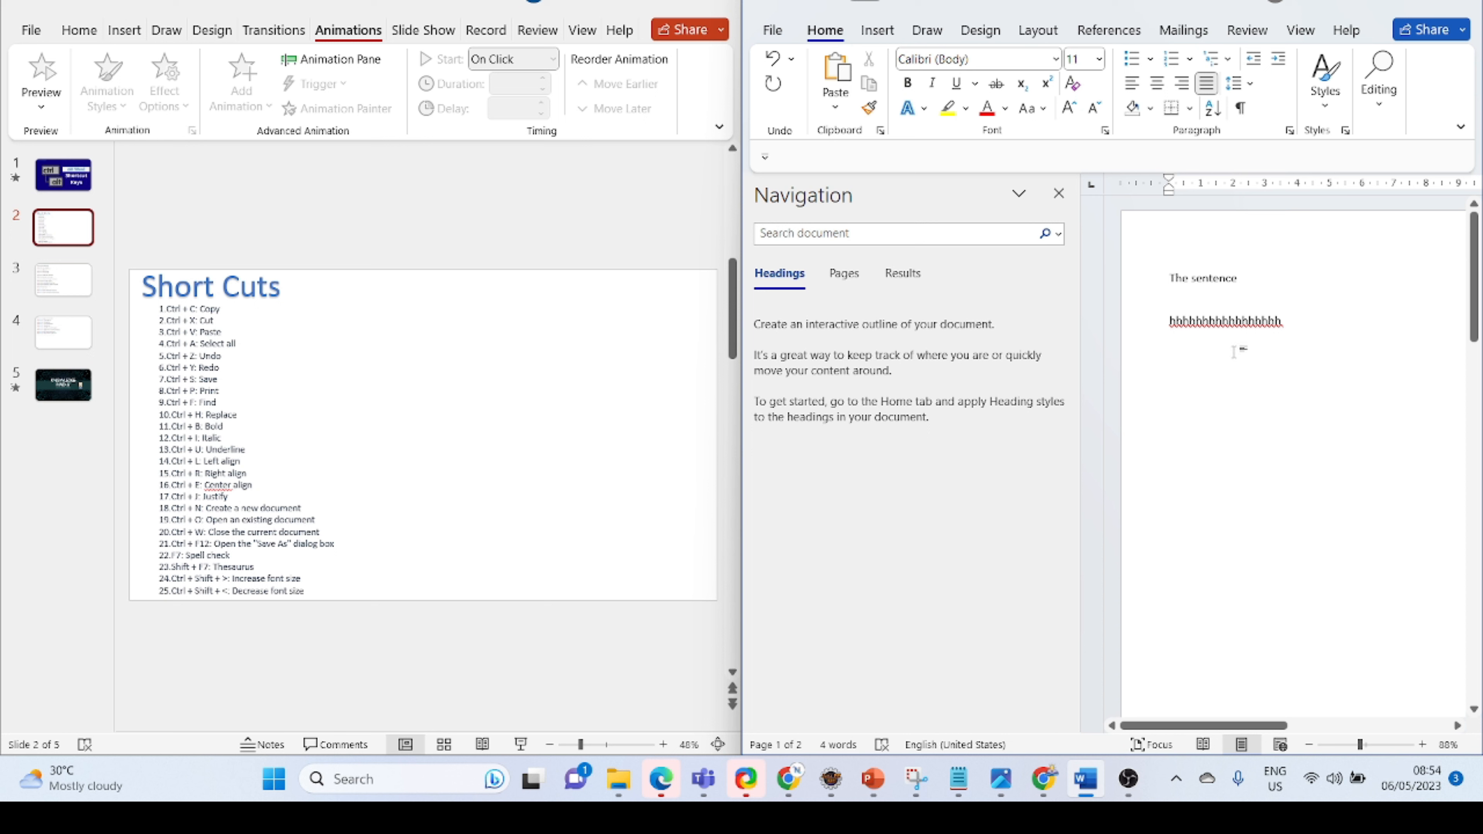
{"action": "key", "text": "ctrl+a"}
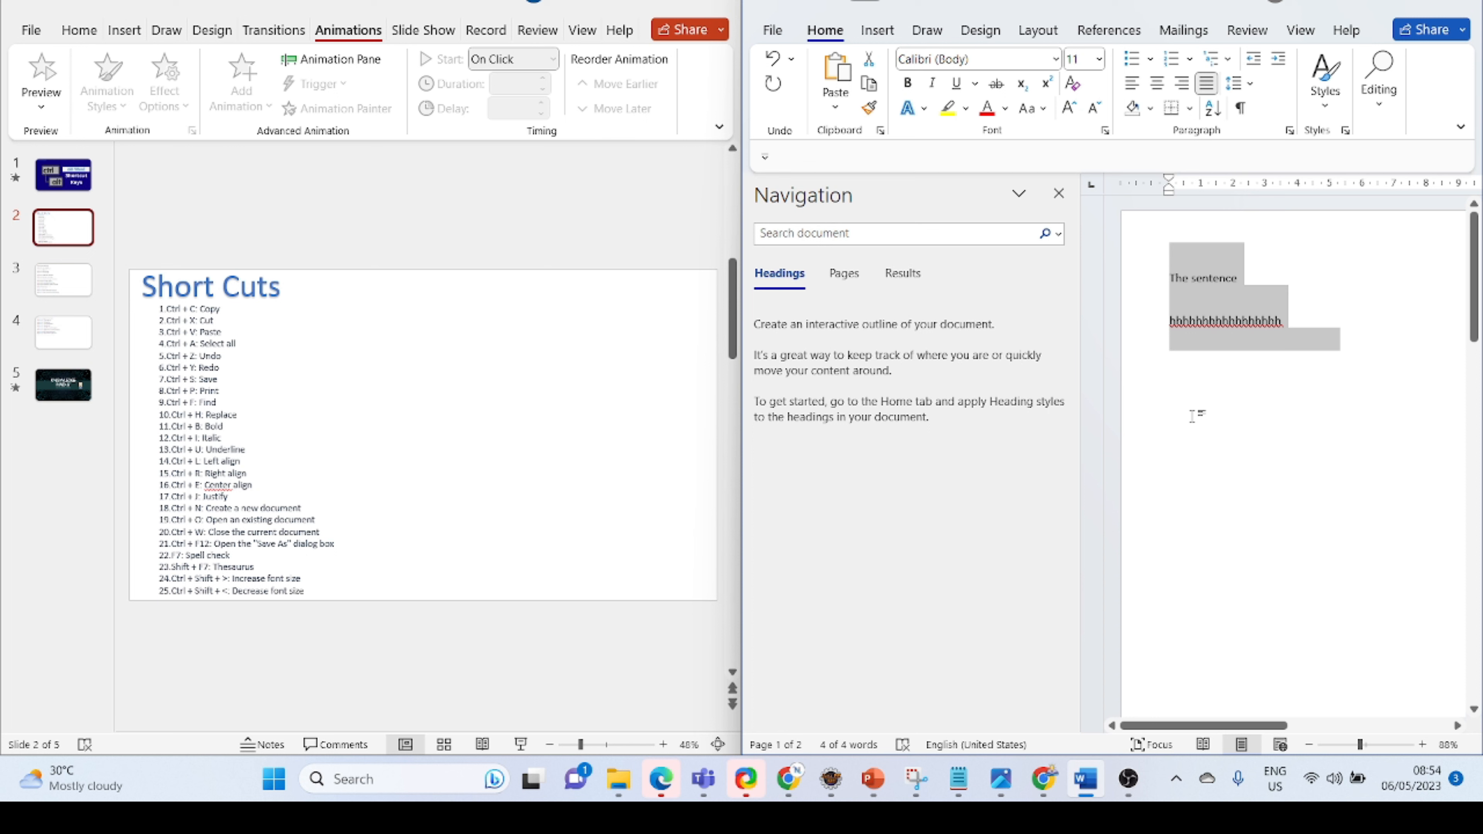
{"action": "scroll", "coordinate": [1197, 458], "scroll_direction": "down", "scroll_amount": 6}
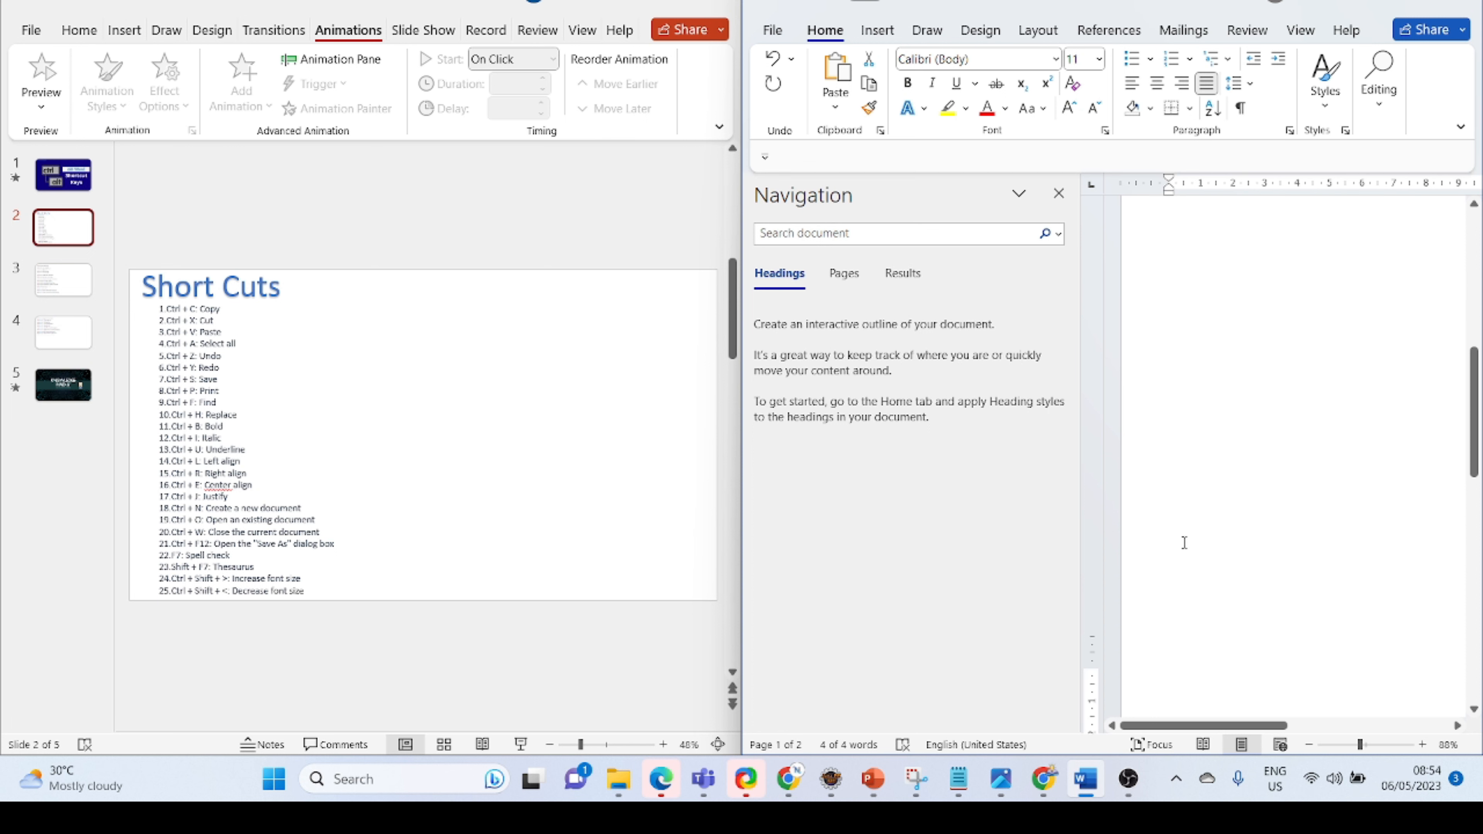
{"action": "scroll", "coordinate": [1184, 542], "scroll_direction": "up", "scroll_amount": 5}
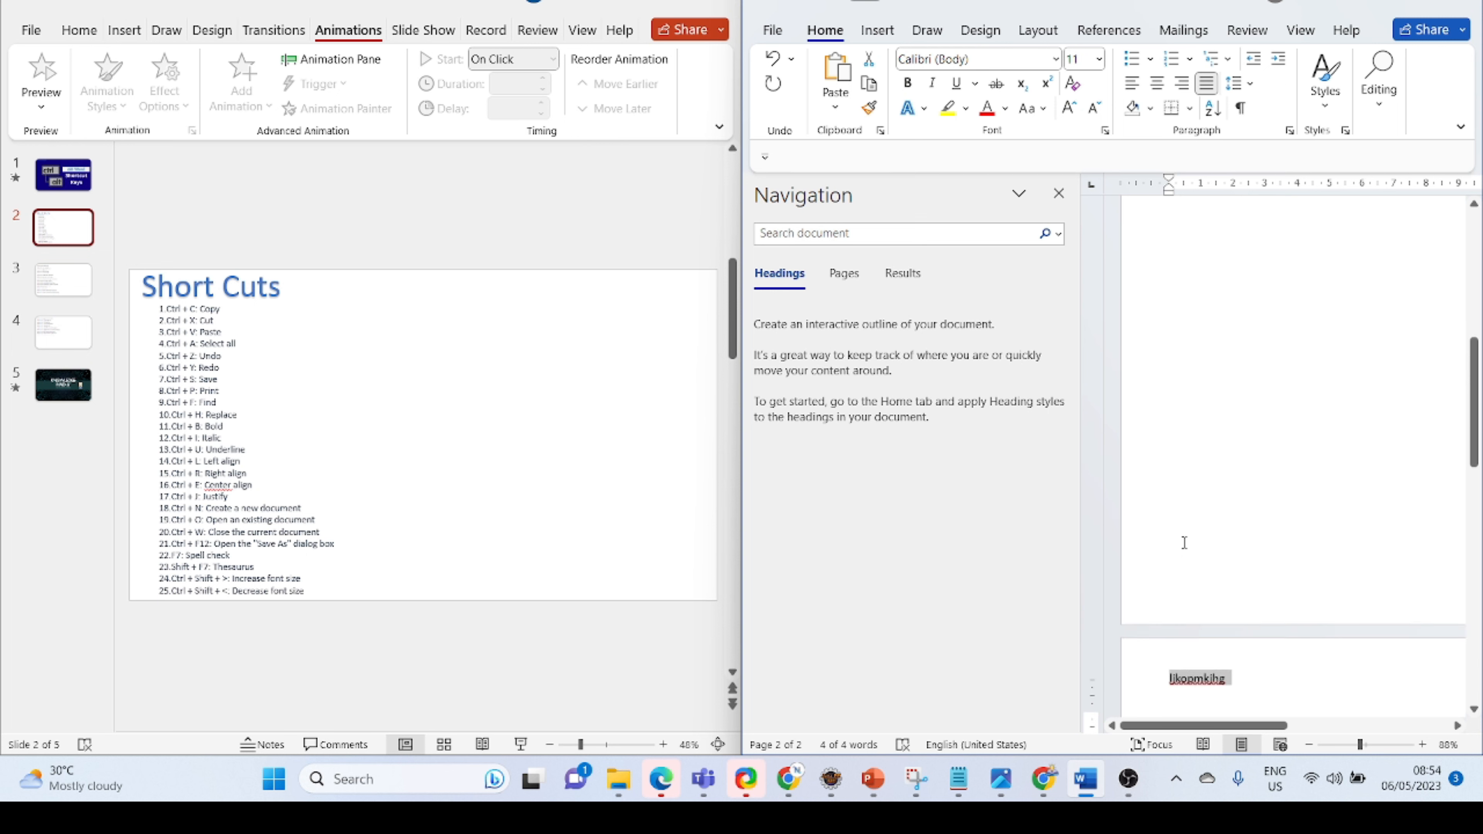
{"action": "scroll", "coordinate": [1184, 543], "scroll_direction": "up", "scroll_amount": 5}
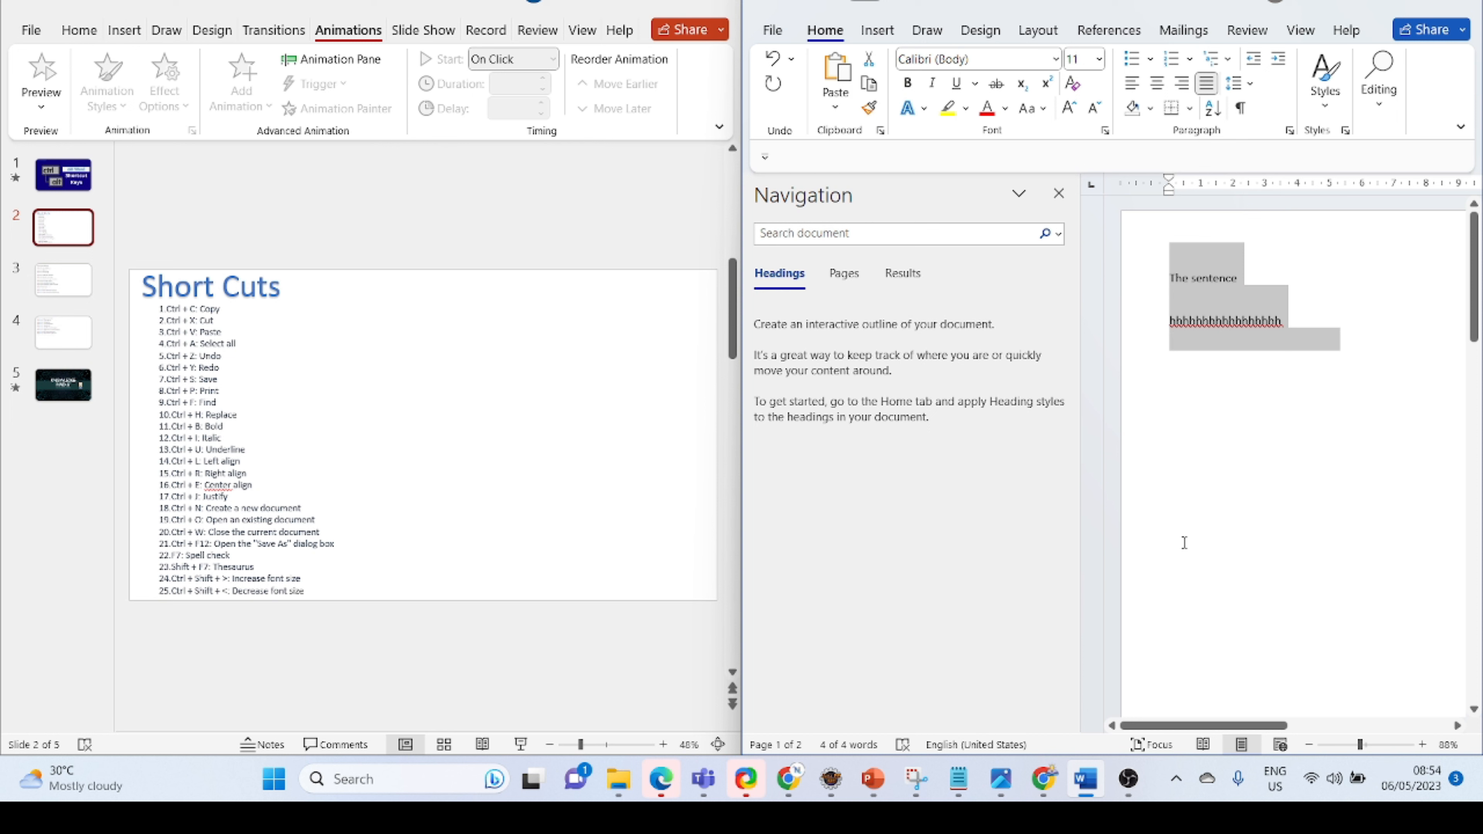
Undo the text entered on the second page, check both pages, and redo it.
{"action": "key", "text": "ctrl+z"}
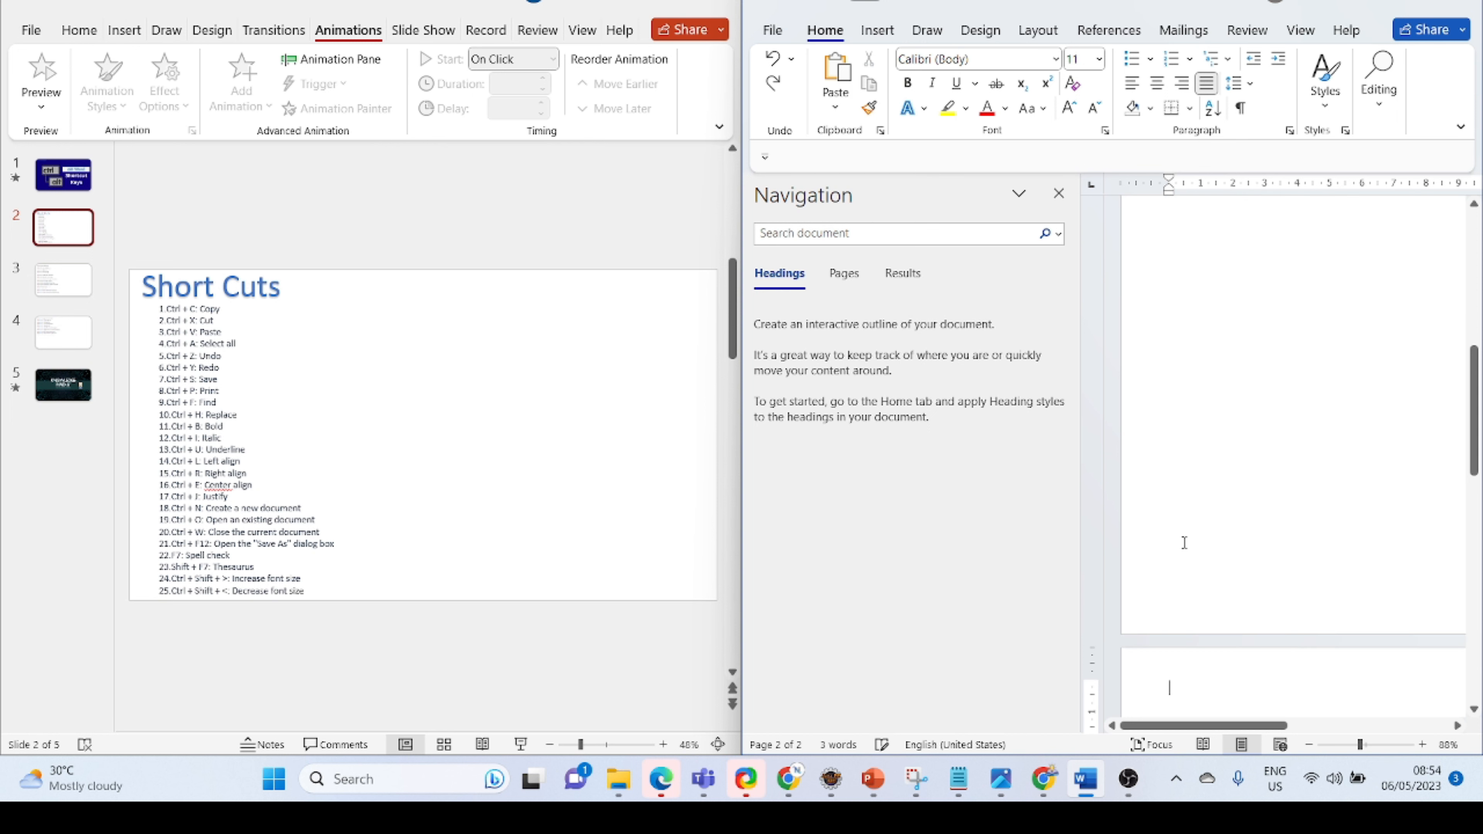
{"action": "scroll", "coordinate": [1208, 474], "scroll_direction": "down", "scroll_amount": 6}
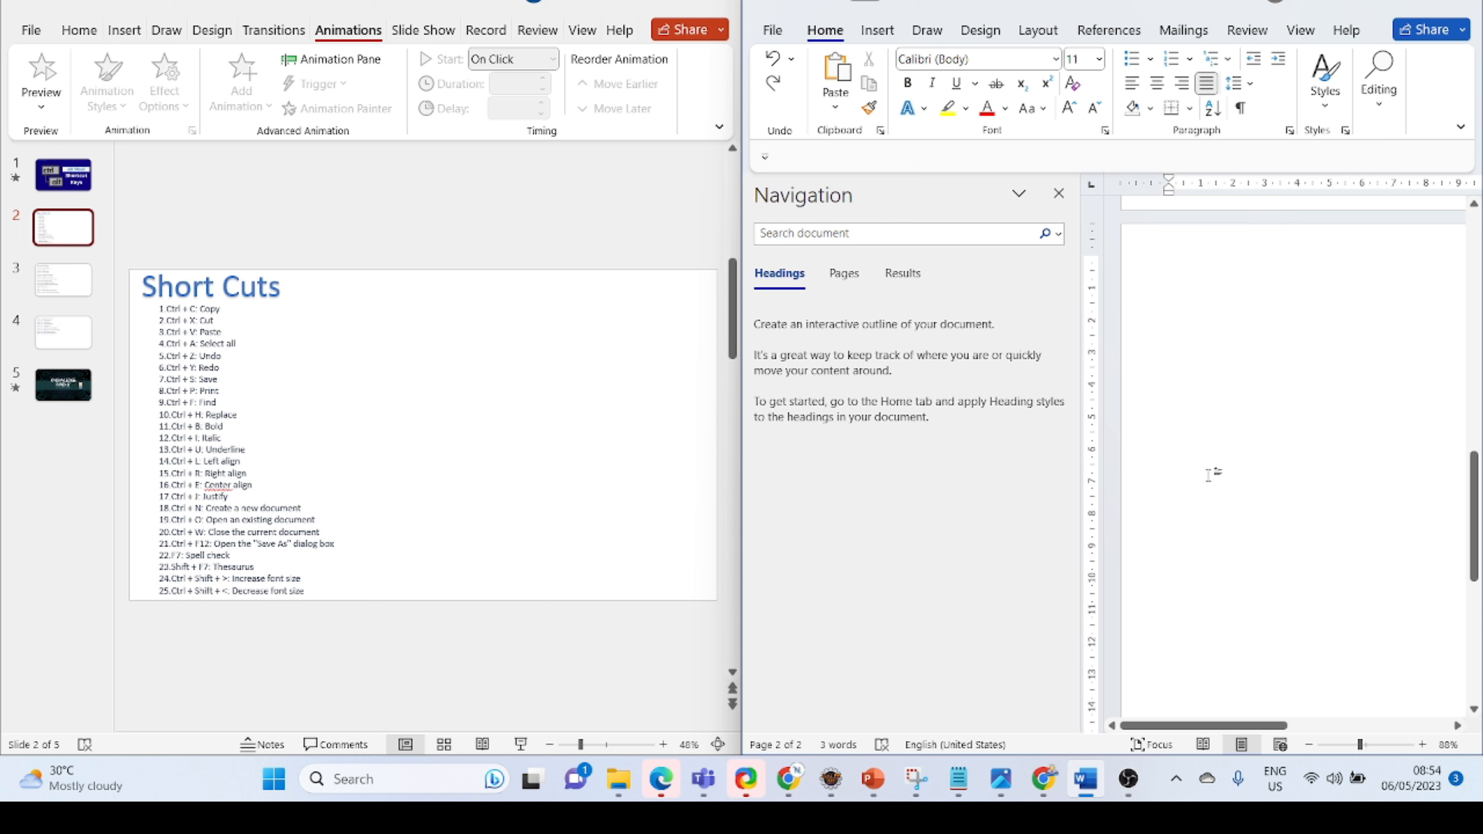
{"action": "scroll", "coordinate": [1208, 474], "scroll_direction": "up", "scroll_amount": 4}
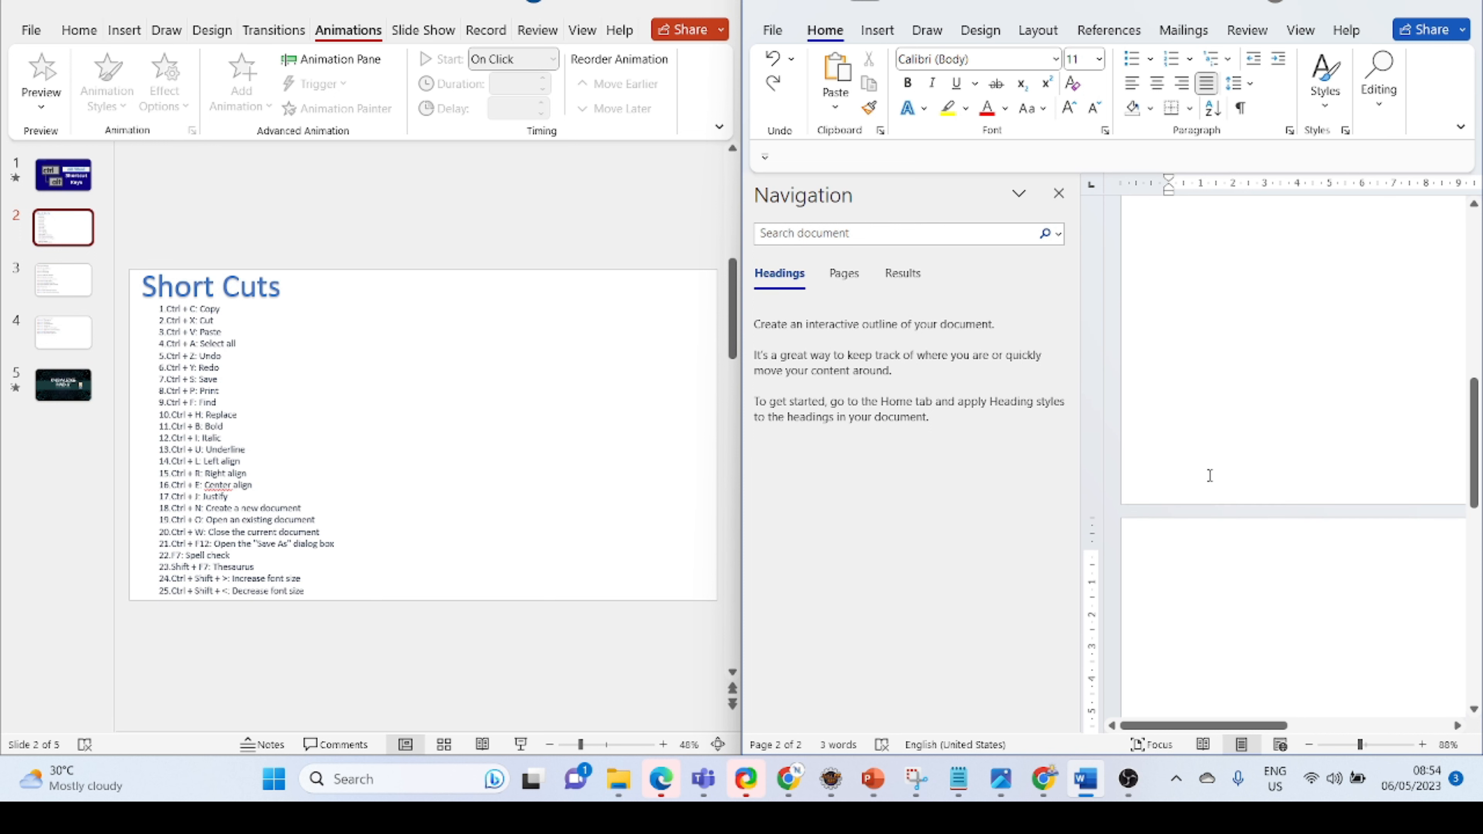
{"action": "scroll", "coordinate": [1209, 475], "scroll_direction": "up", "scroll_amount": 3}
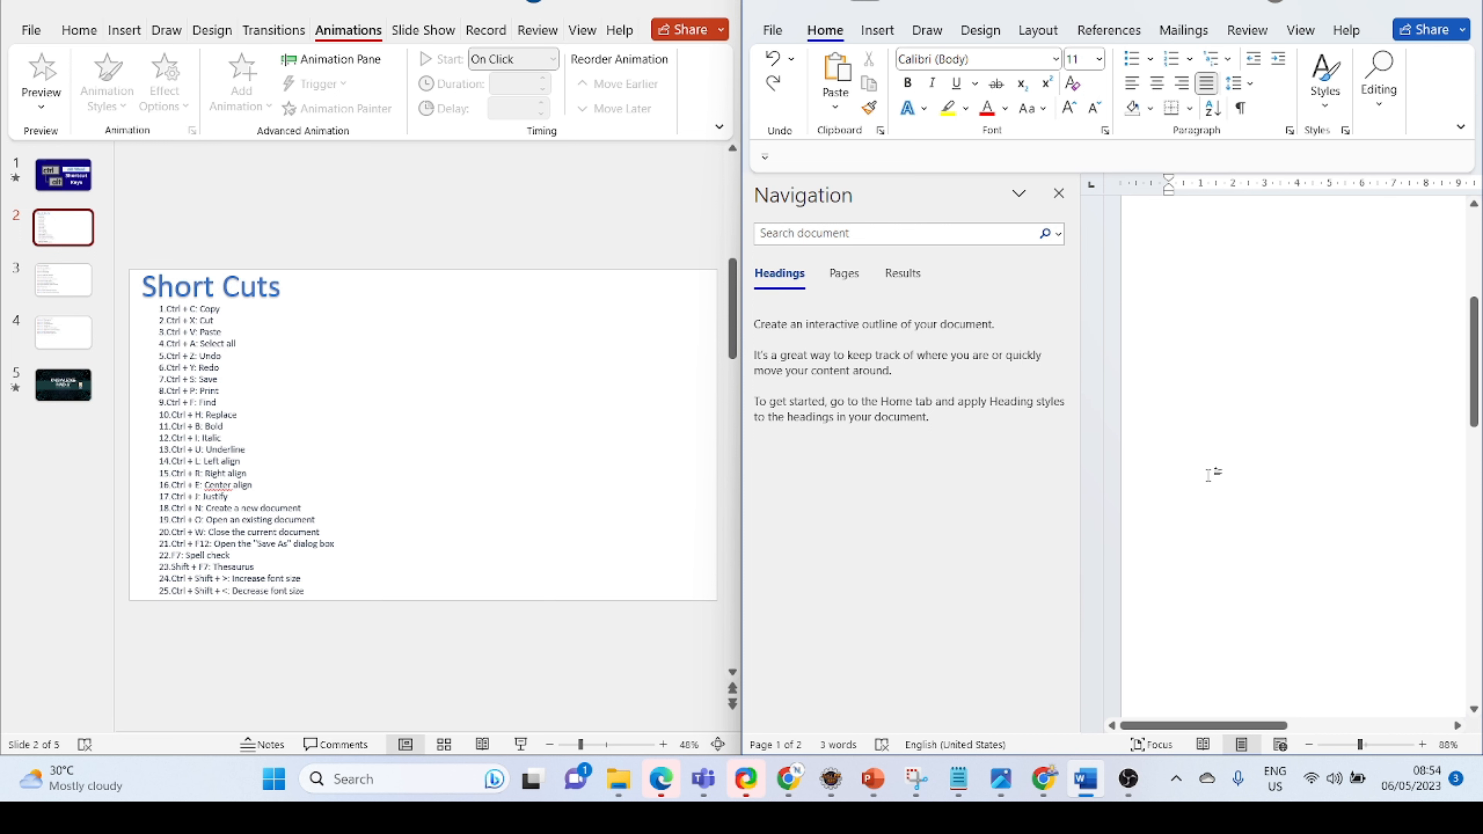
{"action": "scroll", "coordinate": [1208, 475], "scroll_direction": "up", "scroll_amount": 3}
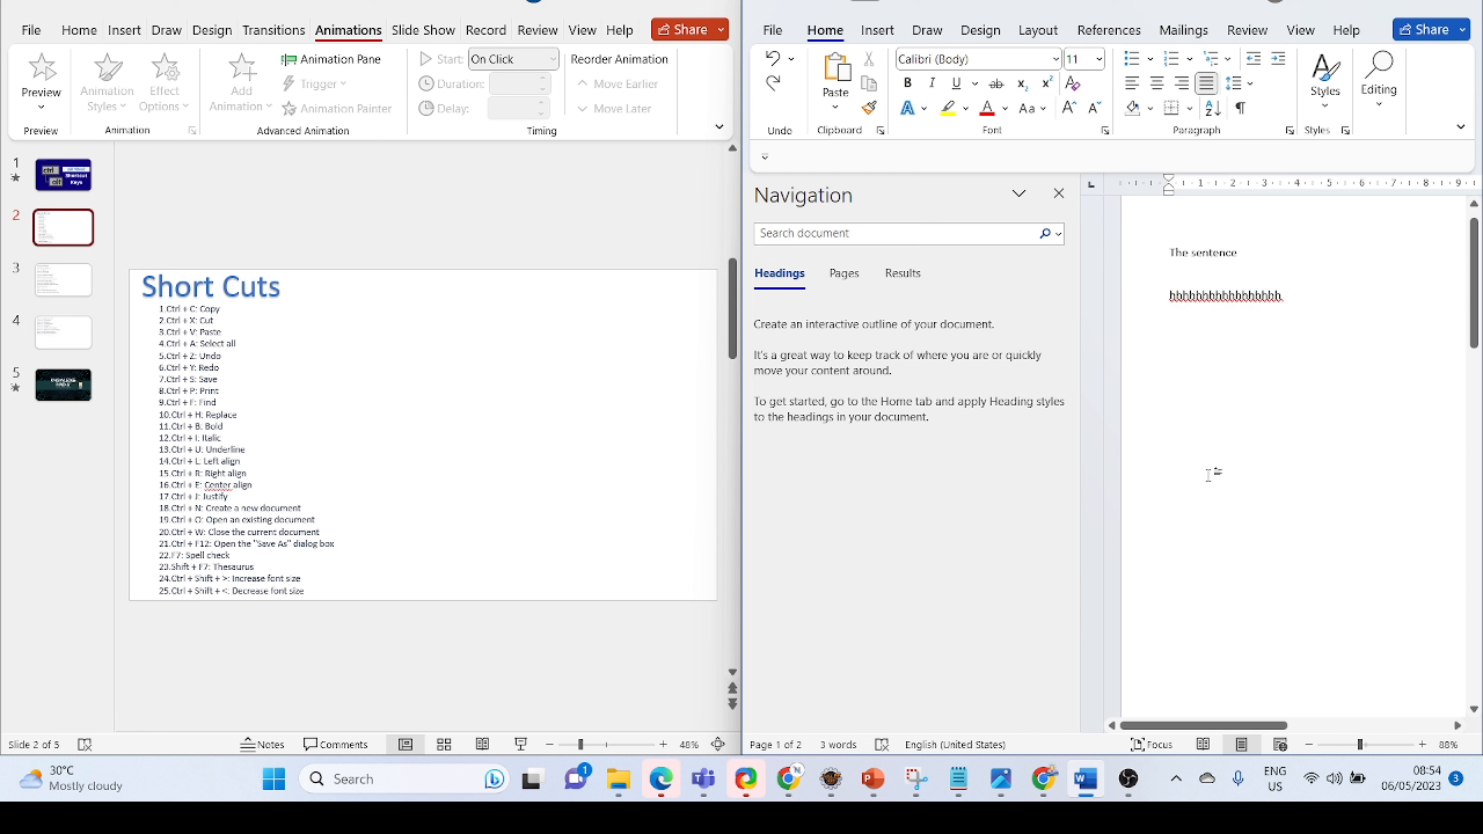
{"action": "type", "text": "likopmkihel"}
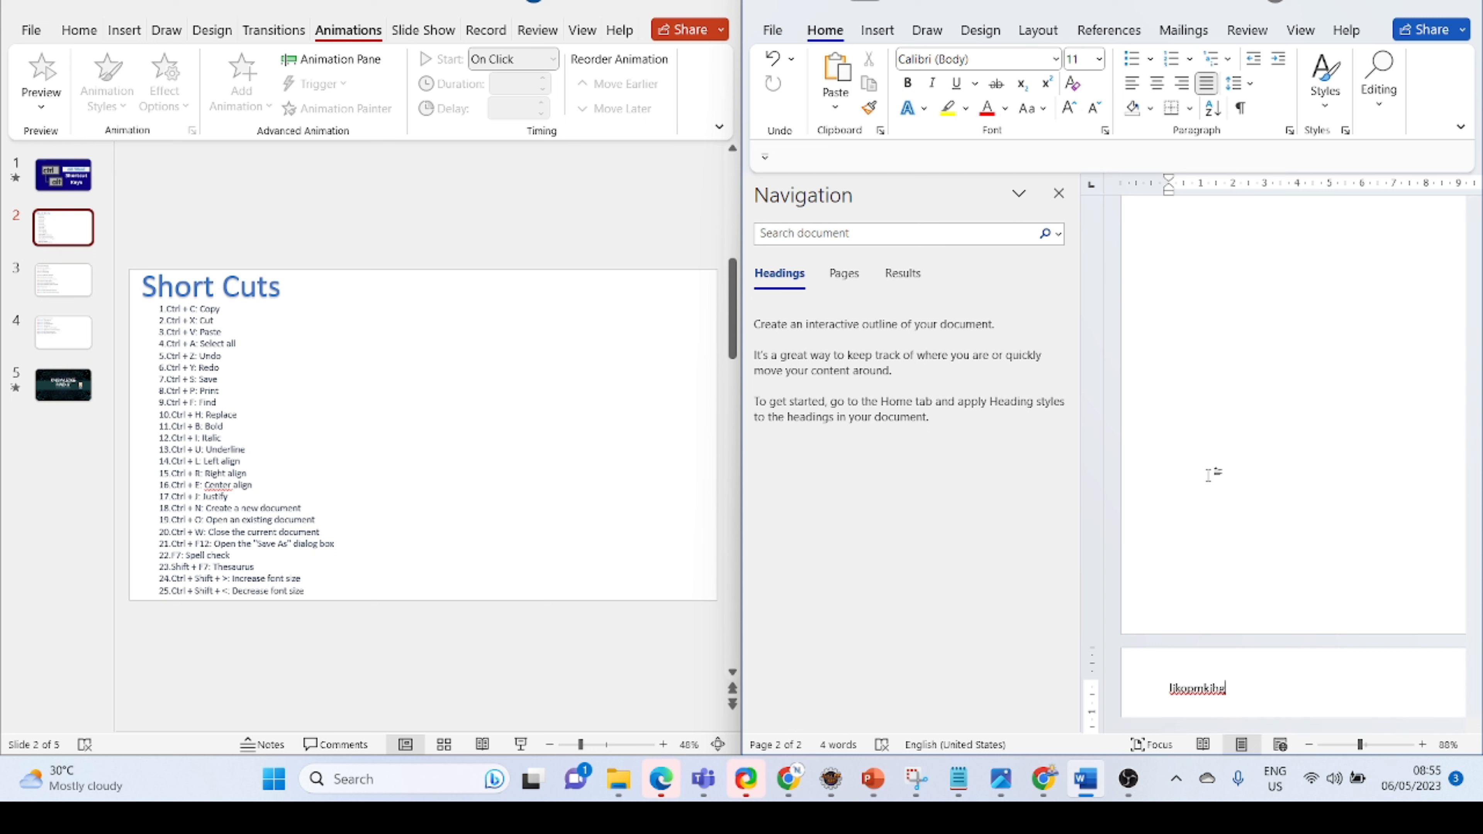
Bring up the save dialog and cancel it, and view the print settings before returning to the document.
{"action": "key", "text": "ctrl+s"}
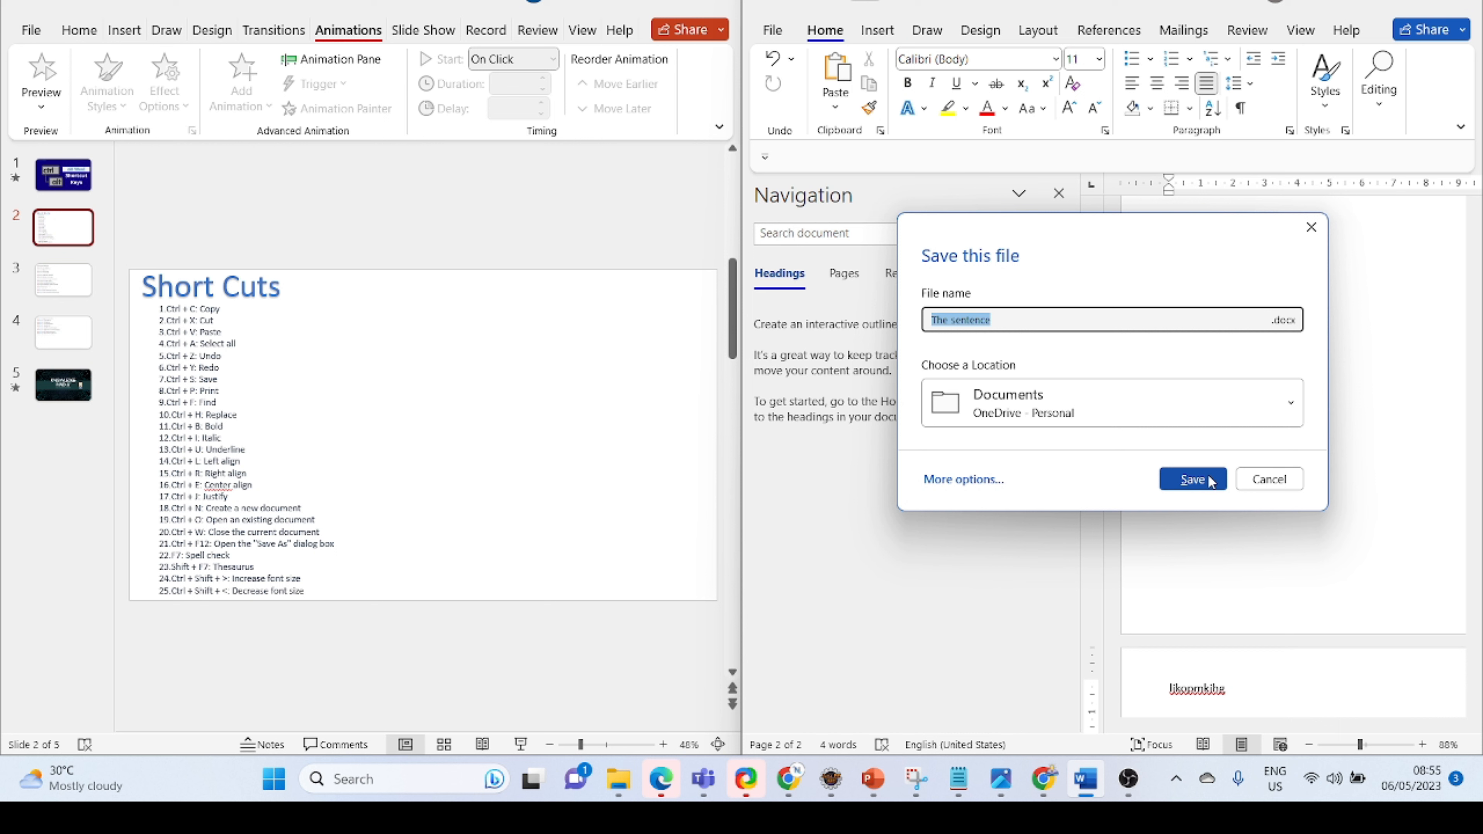
{"action": "left_click", "coordinate": [1269, 478]}
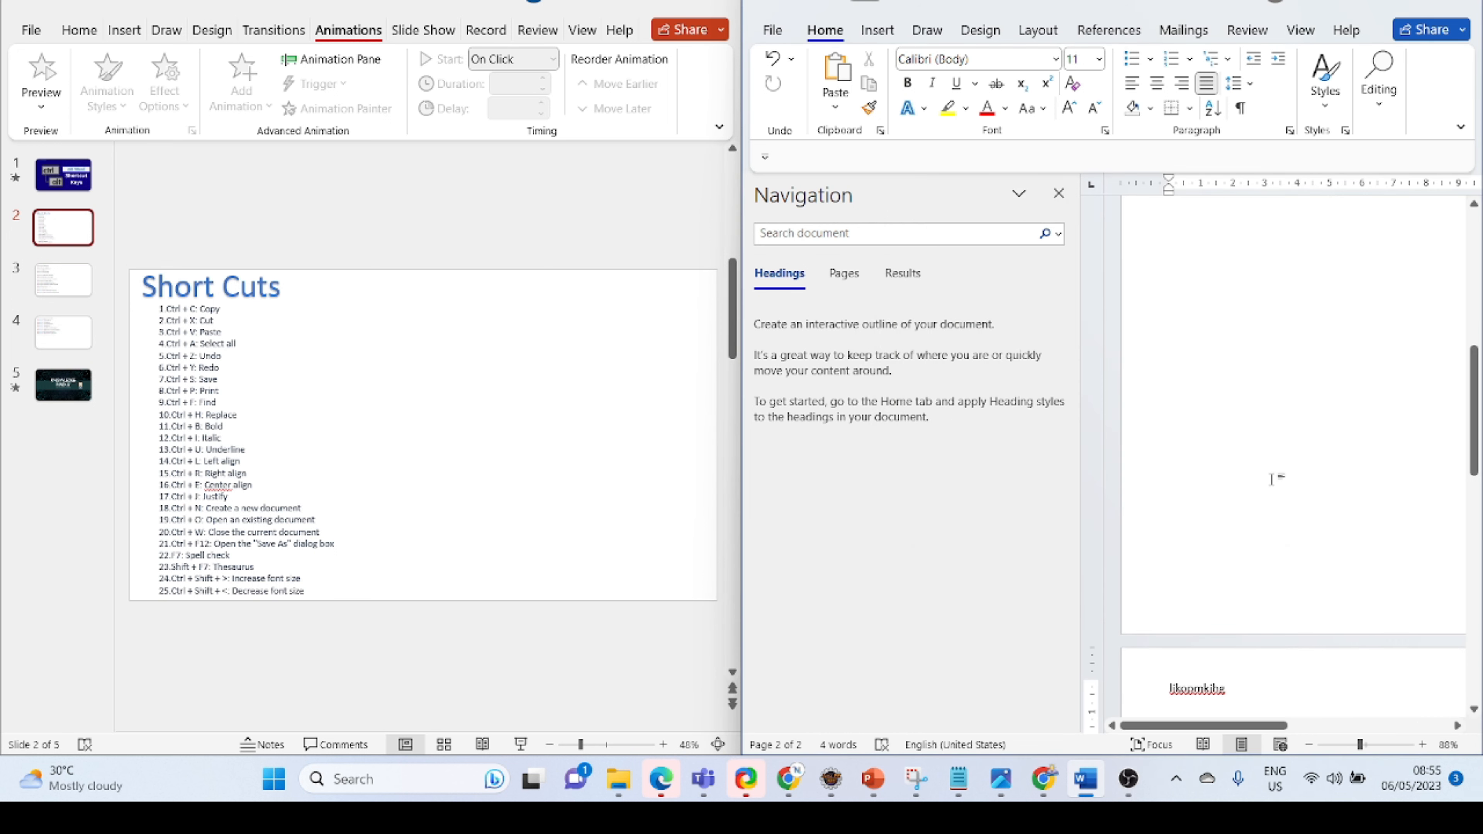
{"action": "key", "text": "ctrl+p"}
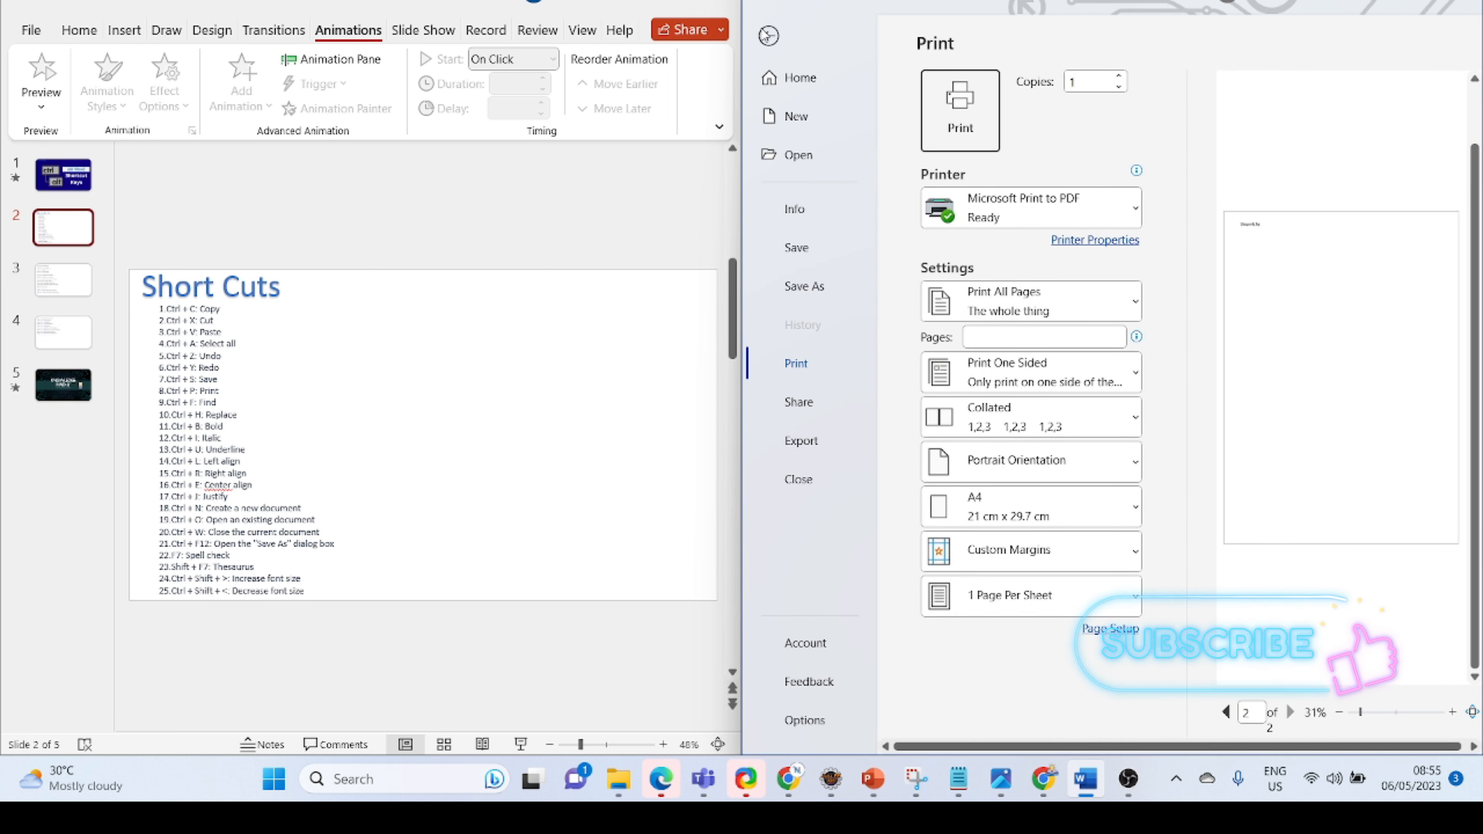
{"action": "left_click", "coordinate": [769, 35]}
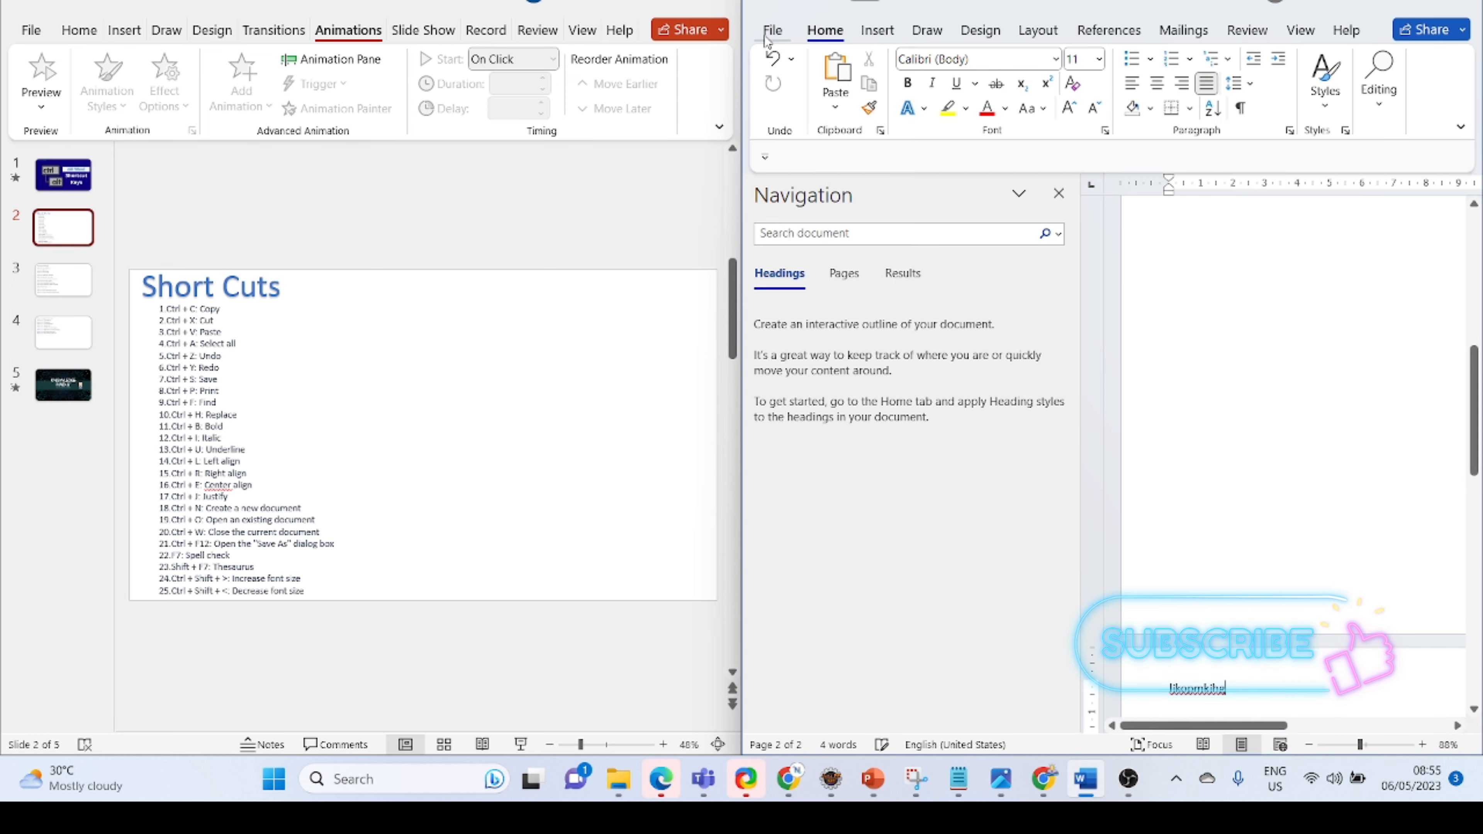
Add four sample first names on separate, spaced lines of page one, using the same name for the first, third and fourth.
{"action": "scroll", "coordinate": [1235, 406], "scroll_direction": "up", "scroll_amount": 5}
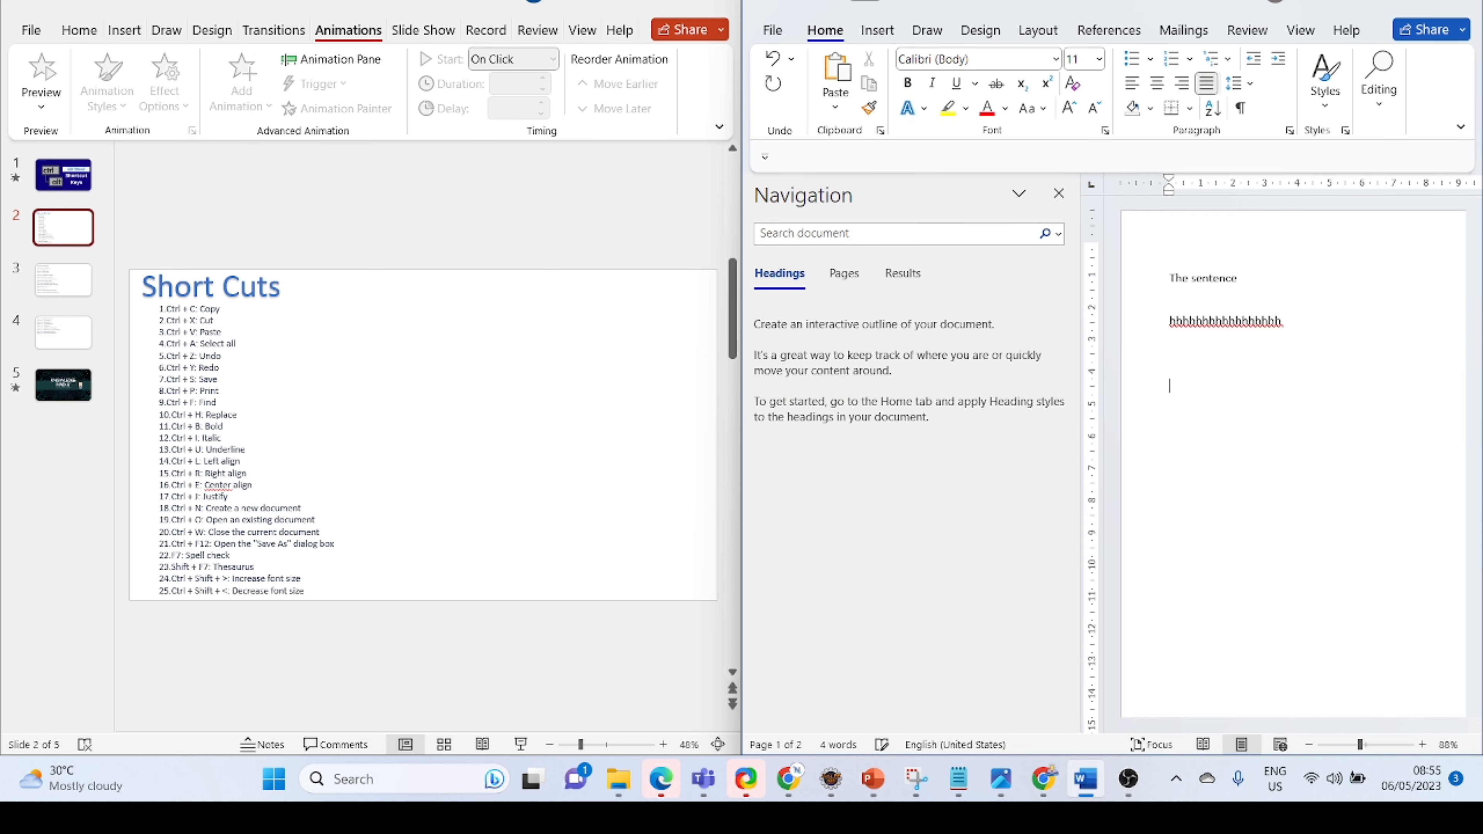
{"action": "type", "text": "Jack"}
{"action": "key", "text": "Return"}
{"action": "key", "text": "Return"}
{"action": "type", "text": "Meera"}
{"action": "key", "text": "Return"}
{"action": "key", "text": "Return"}
{"action": "type", "text": "Jack"}
{"action": "key", "text": "Return"}
{"action": "key", "text": "Return"}
{"action": "type", "text": "Jack"}
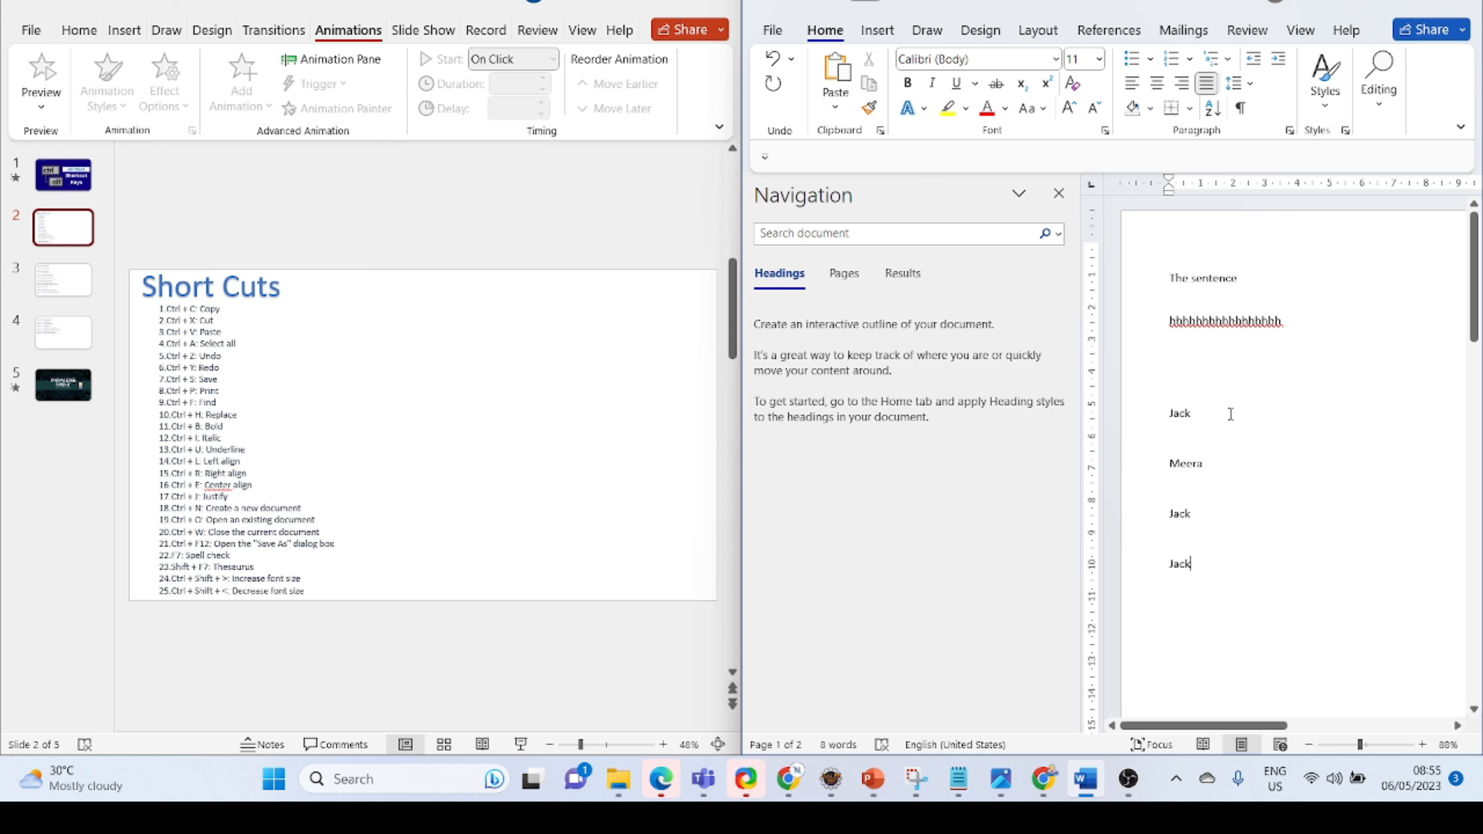
Search the document for the repeated first name, and erase the search text.
{"action": "key", "text": "ctrl+f"}
{"action": "key", "text": "BackSpace"}
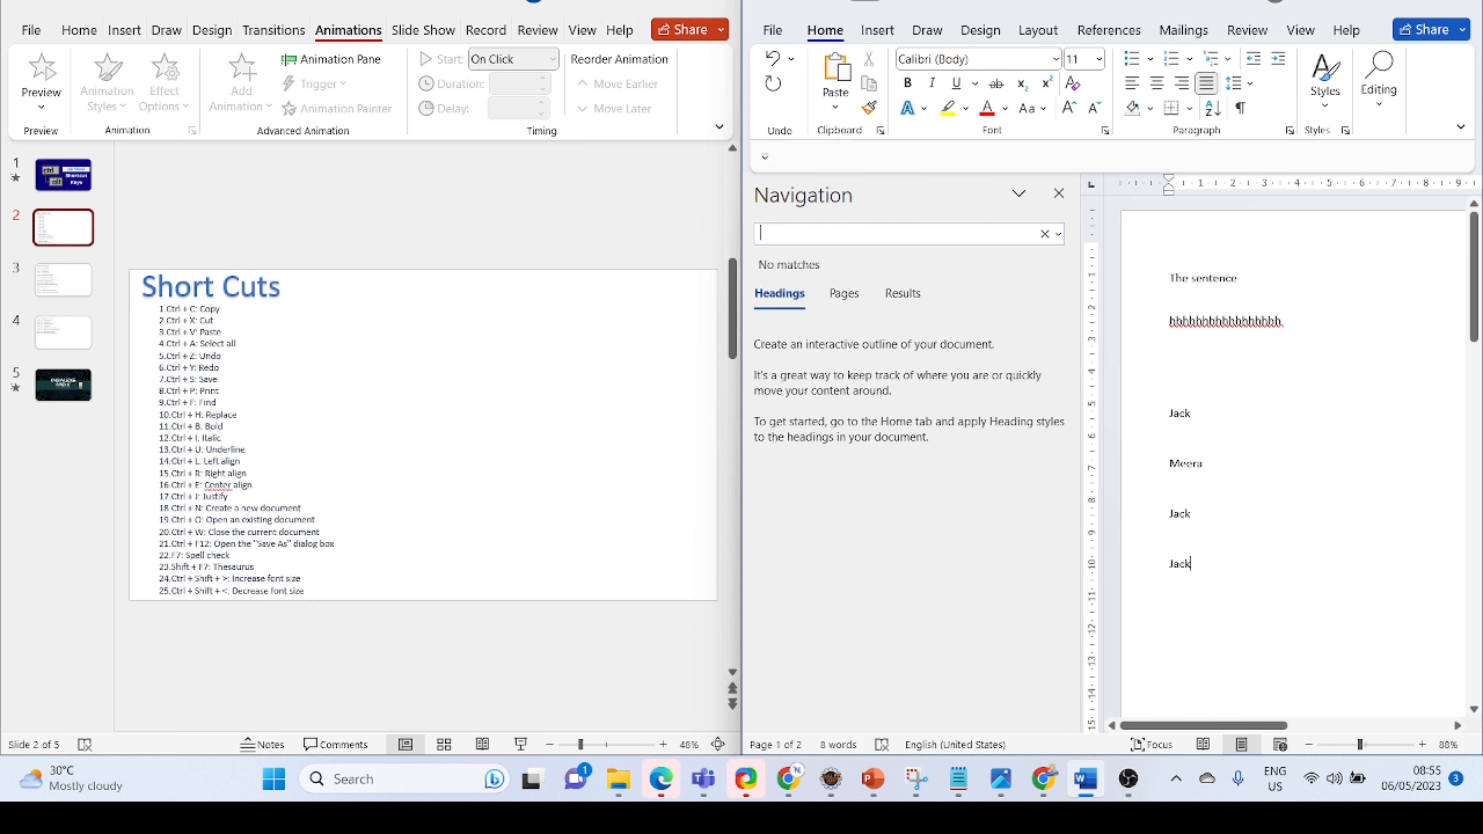
{"action": "type", "text": "Jack"}
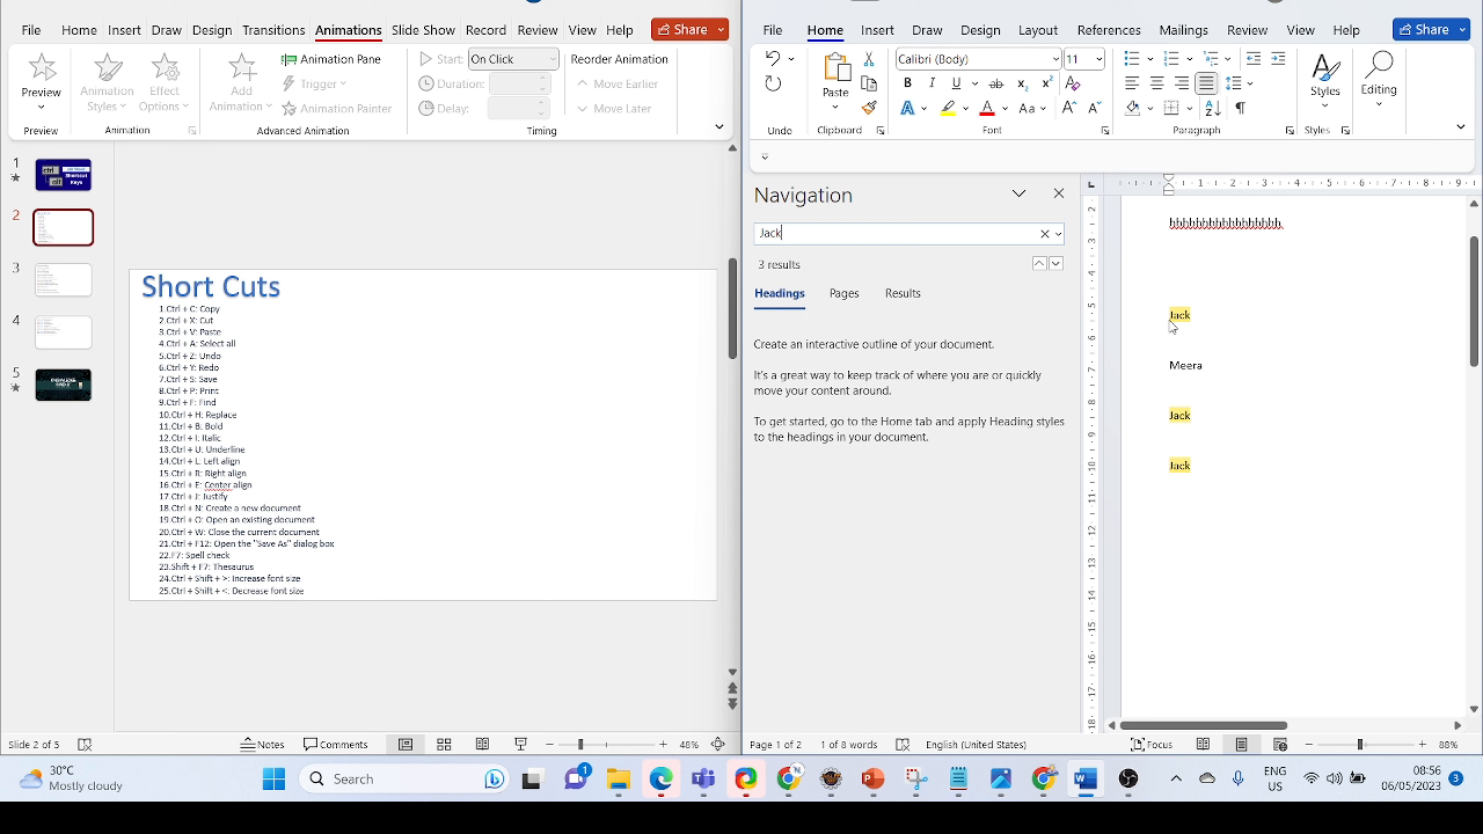
{"action": "key", "text": "BackSpace"}
{"action": "key", "text": "BackSpace"}
{"action": "key", "text": "BackSpace"}
{"action": "key", "text": "BackSpace"}
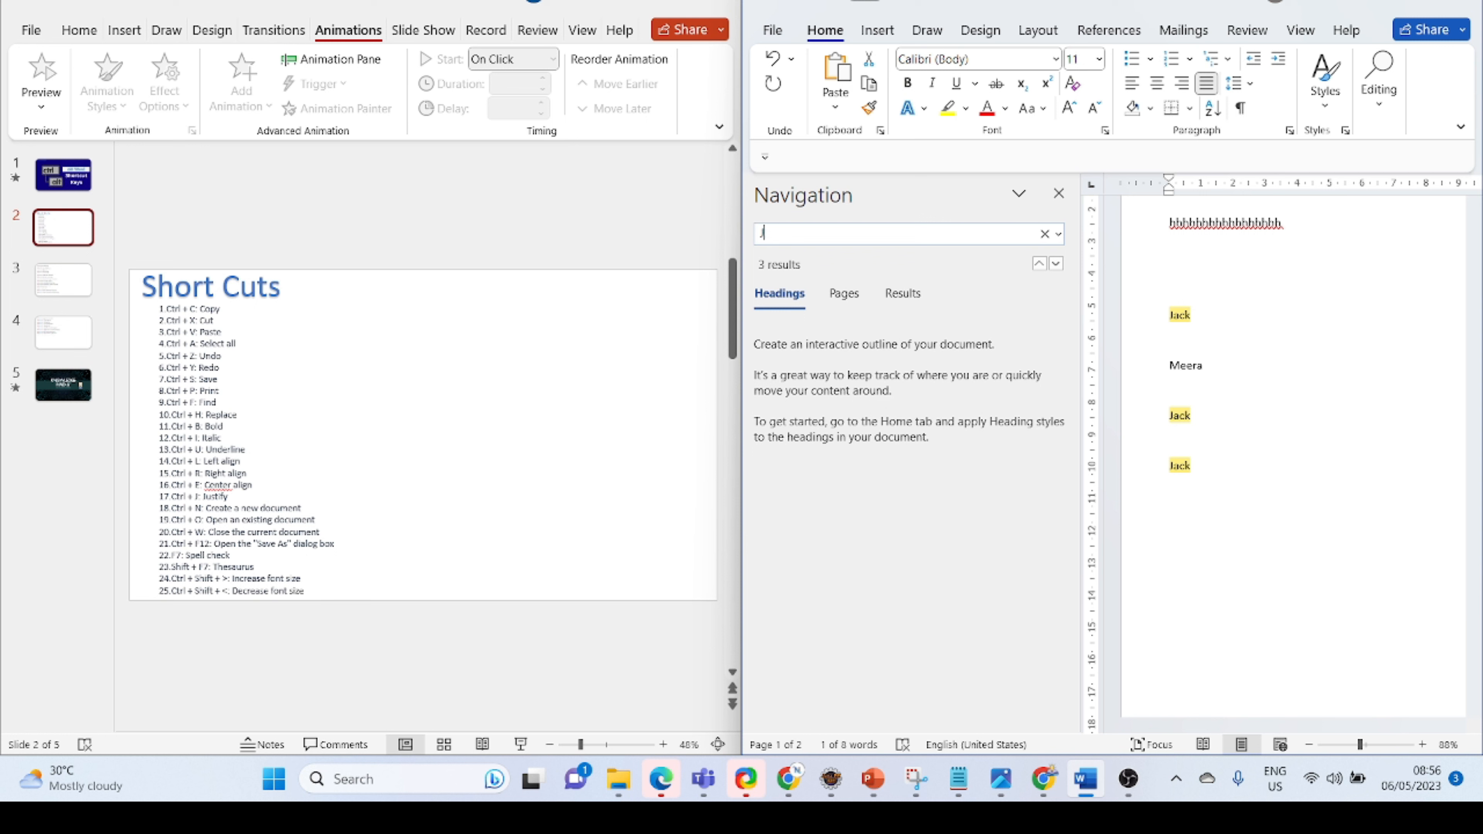
Search the document for the first name on the second name line, correcting its spelling, and erase the search text.
{"action": "type", "text": "Merra"}
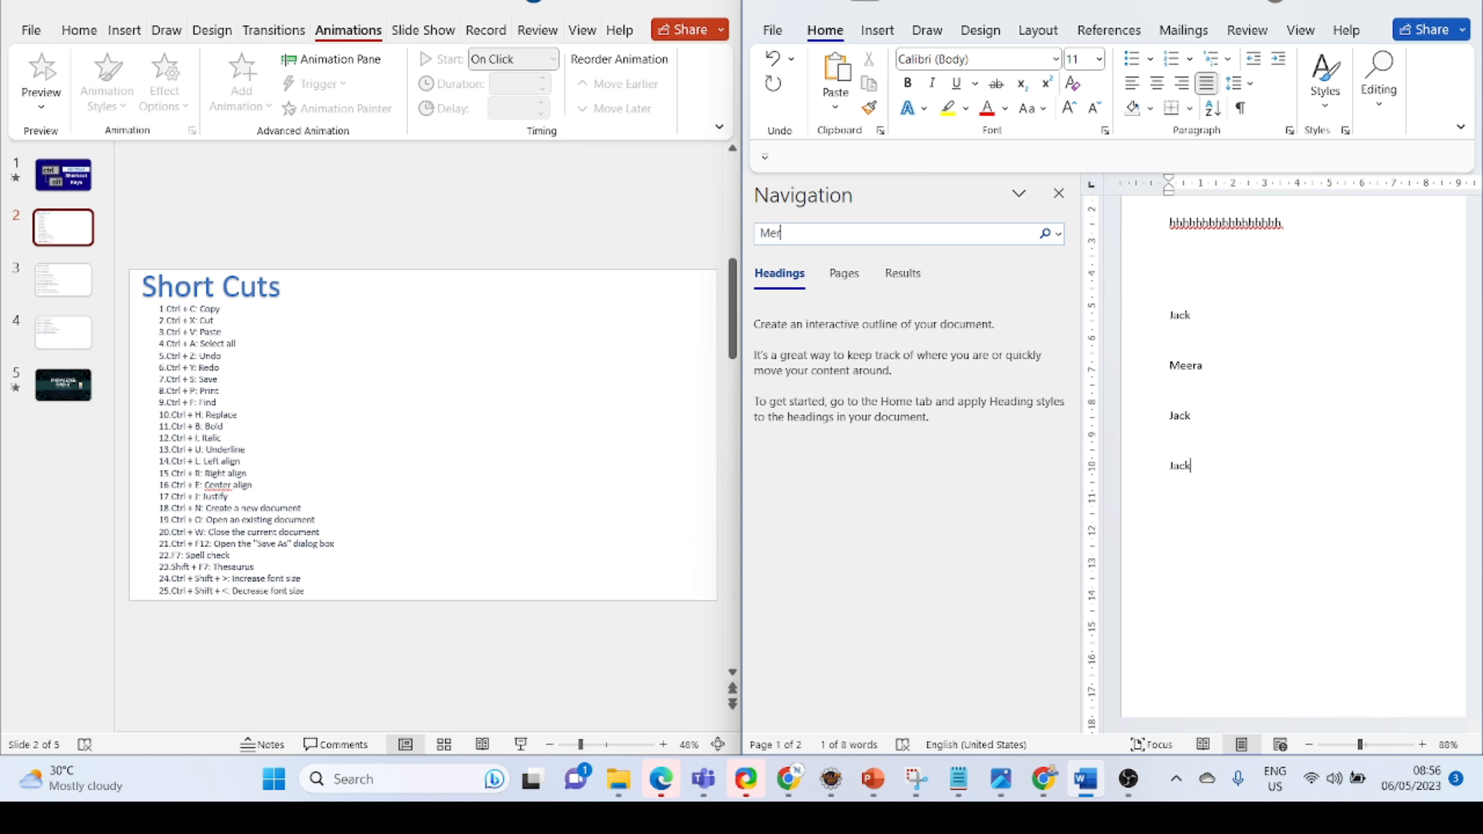
{"action": "key", "text": "BackSpace"}
{"action": "key", "text": "BackSpace"}
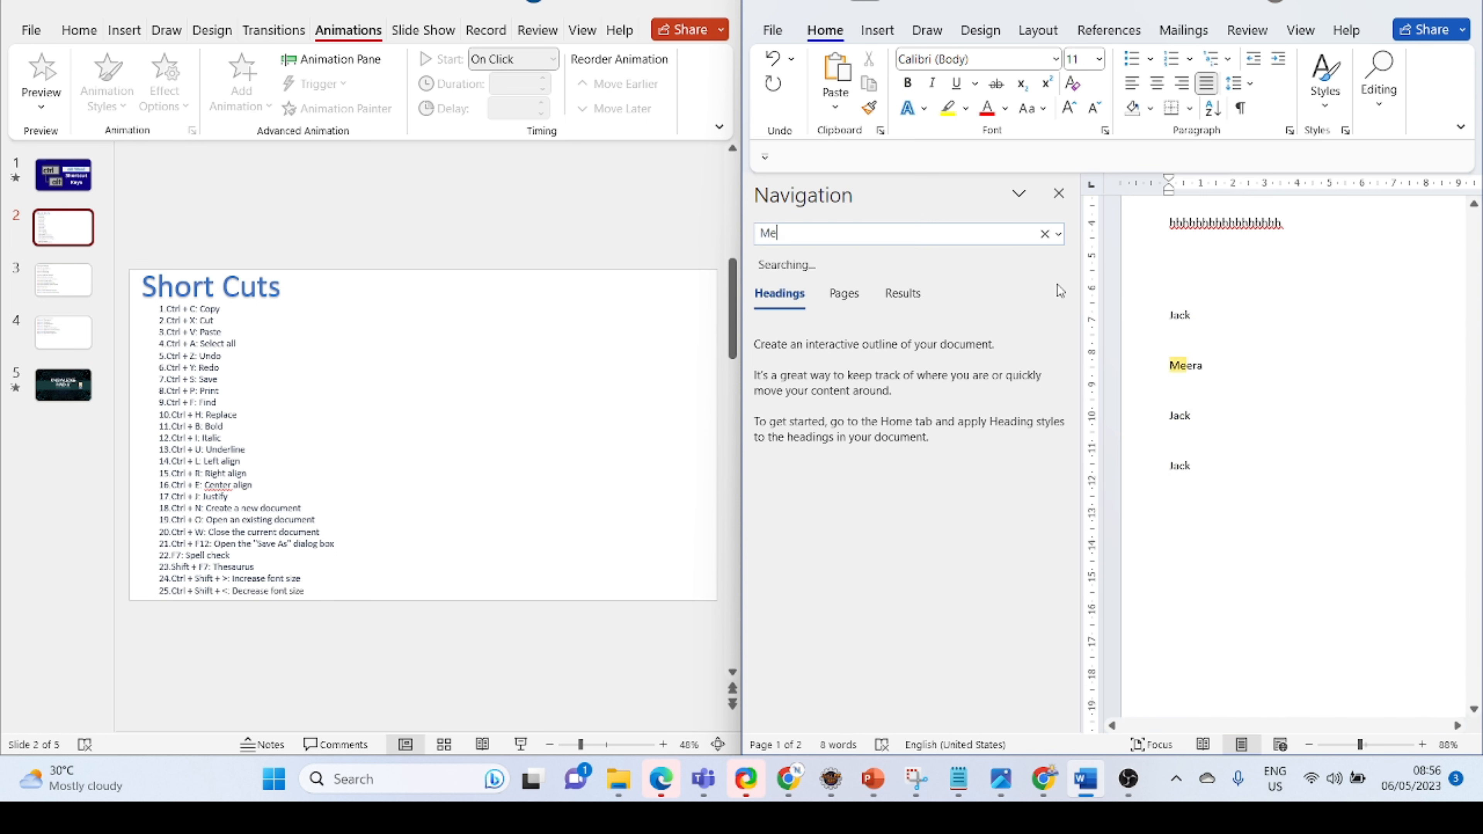
{"action": "key", "text": "BackSpace"}
{"action": "type", "text": "e"}
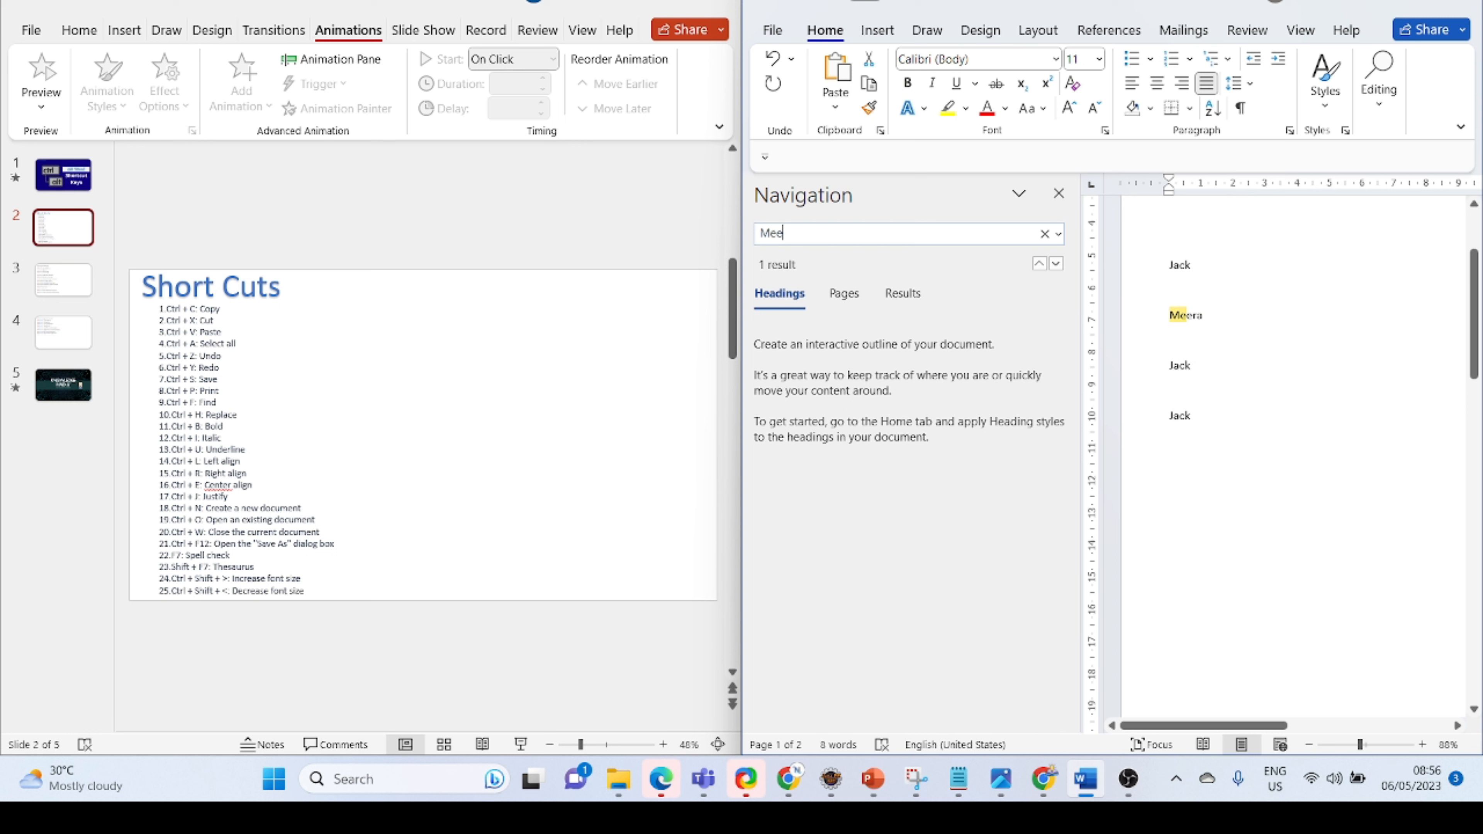
{"action": "type", "text": "ra"}
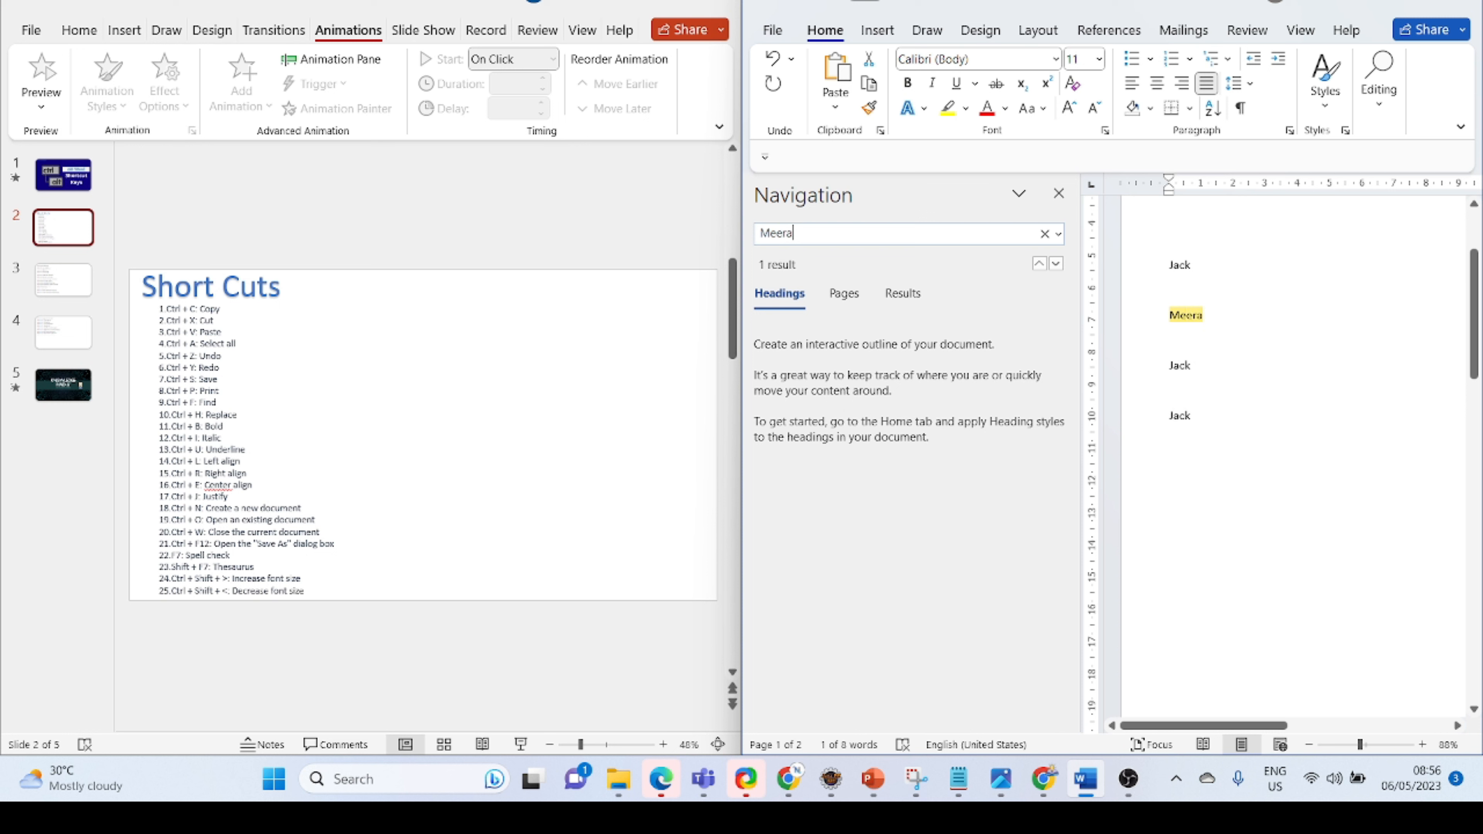
{"action": "key", "text": "BackSpace"}
{"action": "key", "text": "BackSpace"}
{"action": "key", "text": "BackSpace"}
{"action": "key", "text": "BackSpace"}
{"action": "key", "text": "BackSpace"}
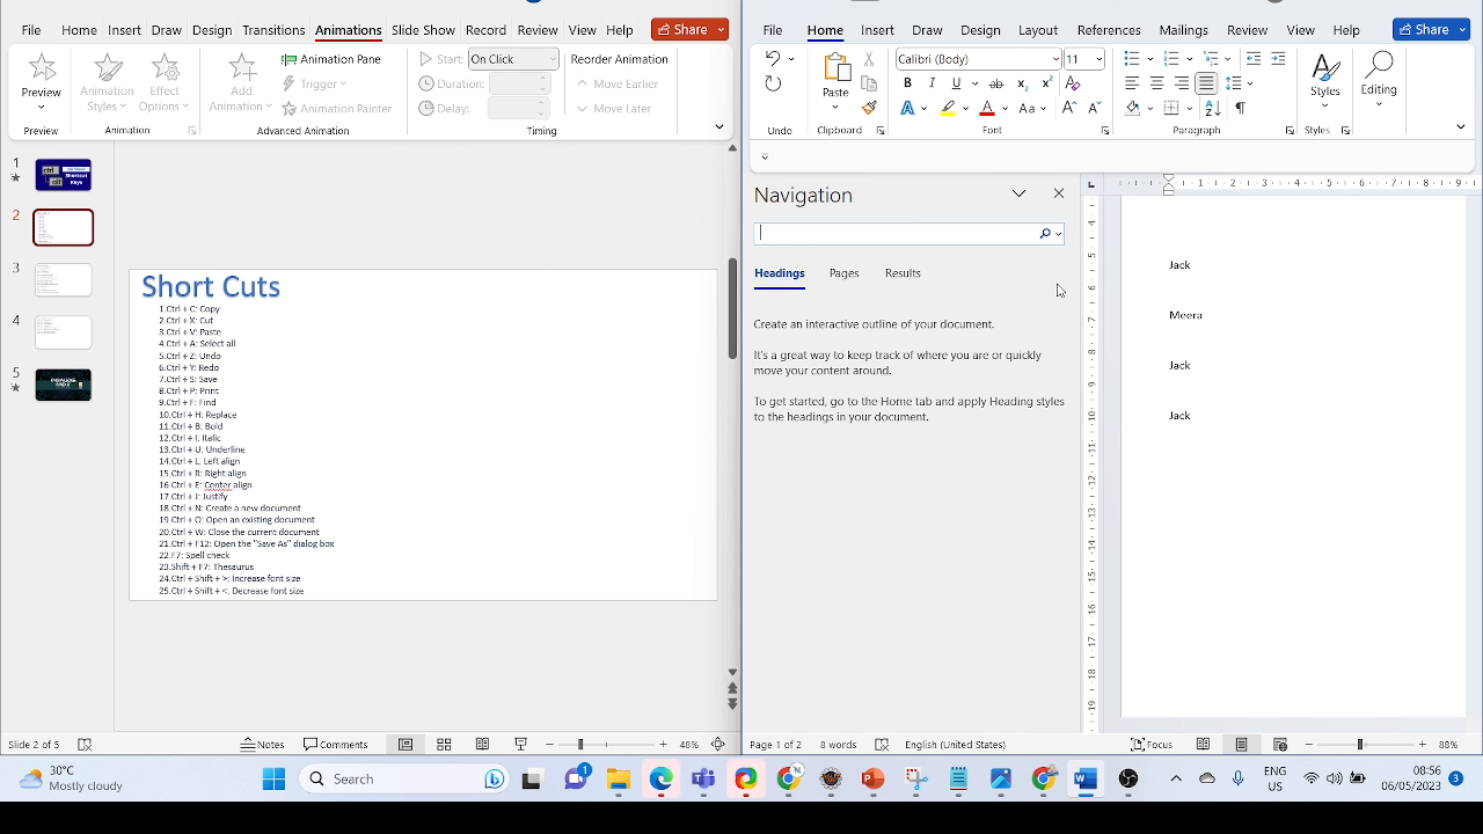
Replace every occurrence of the repeated first name in the document with "fan", and close the replace dialog.
{"action": "double_click", "coordinate": [1184, 264]}
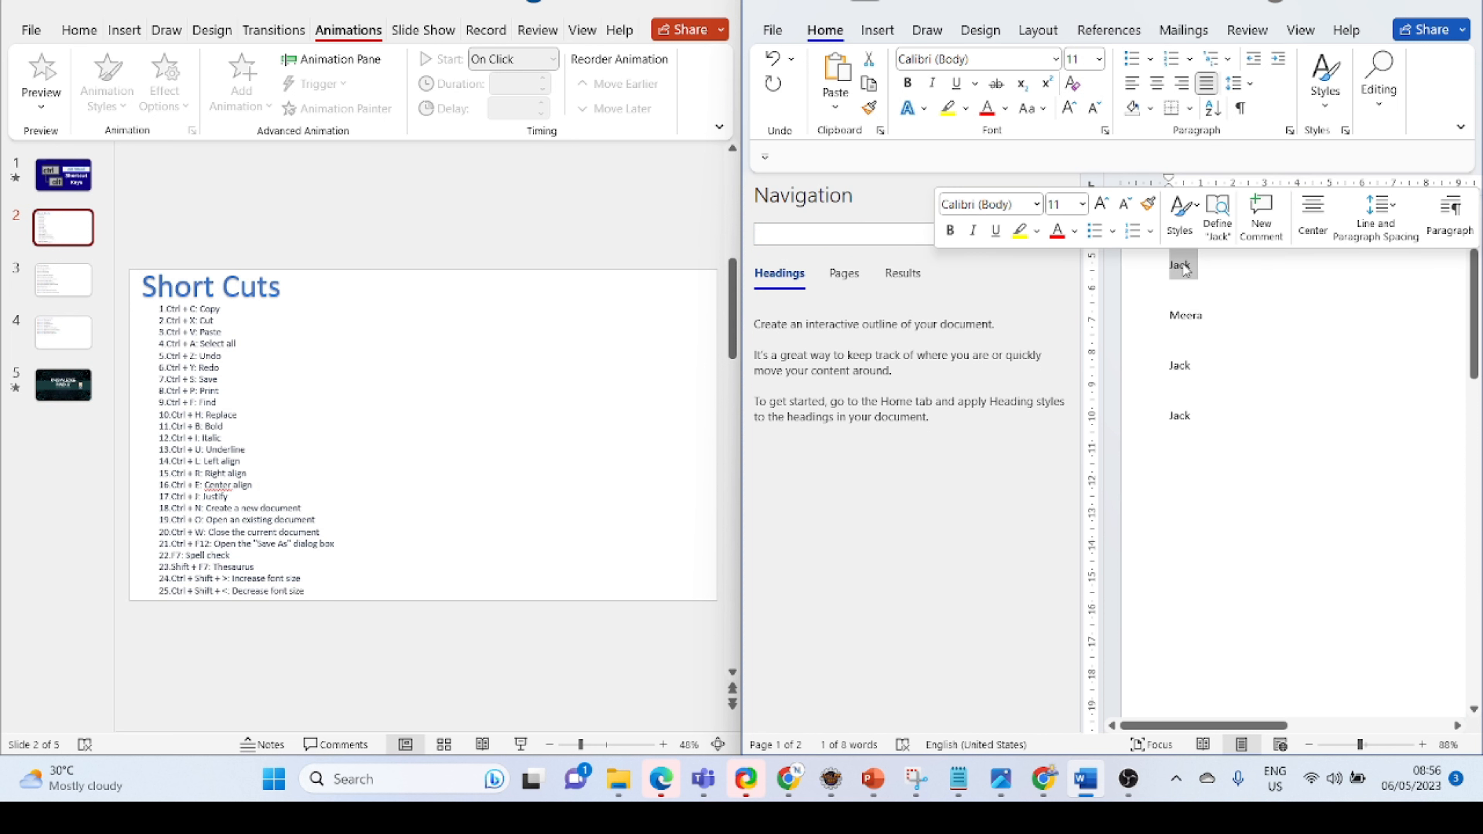
{"action": "left_click", "coordinate": [1226, 287]}
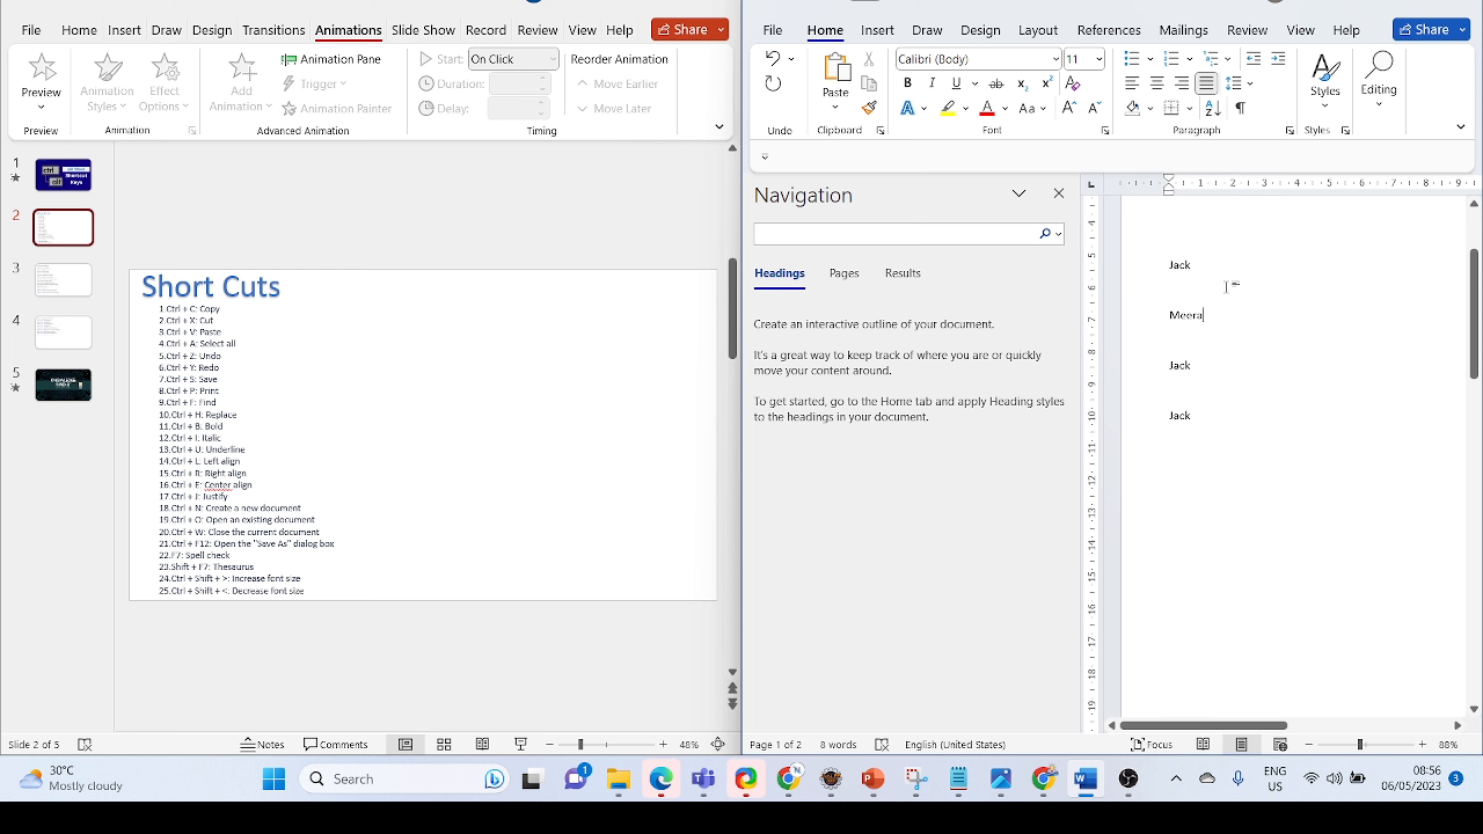
{"action": "key", "text": "ctrl+h"}
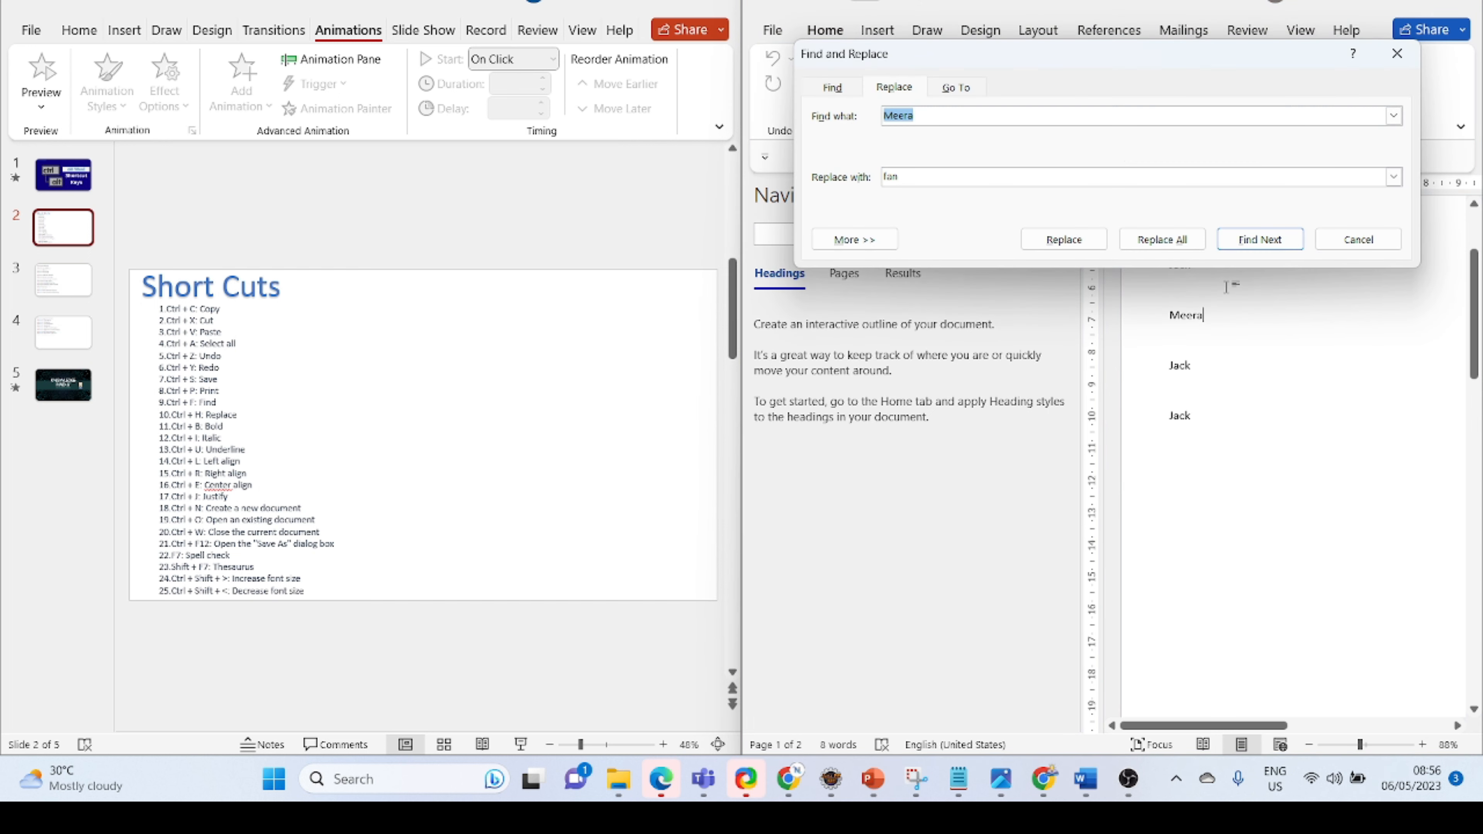
{"action": "type", "text": "J"}
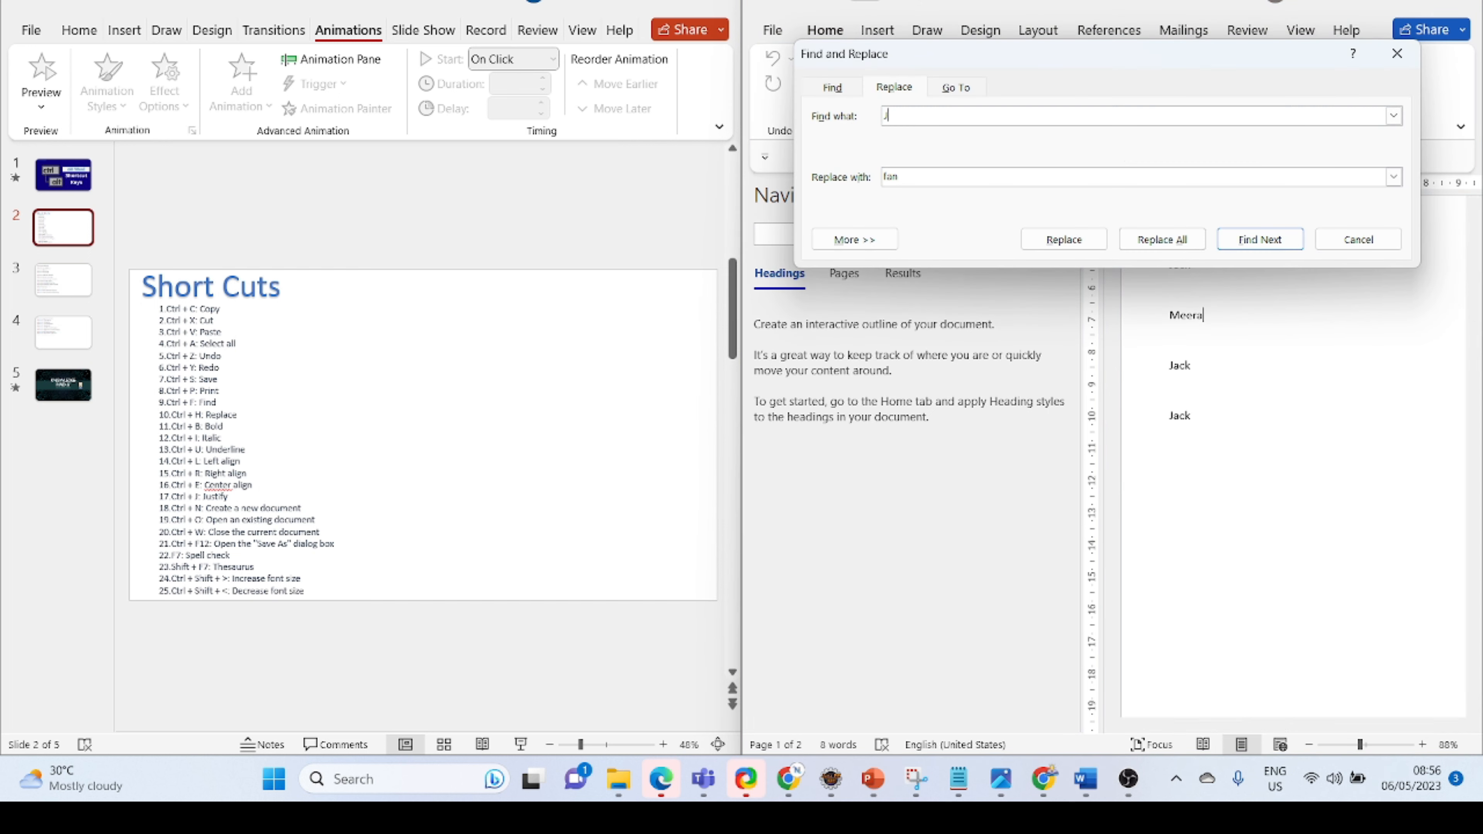
{"action": "type", "text": "ack"}
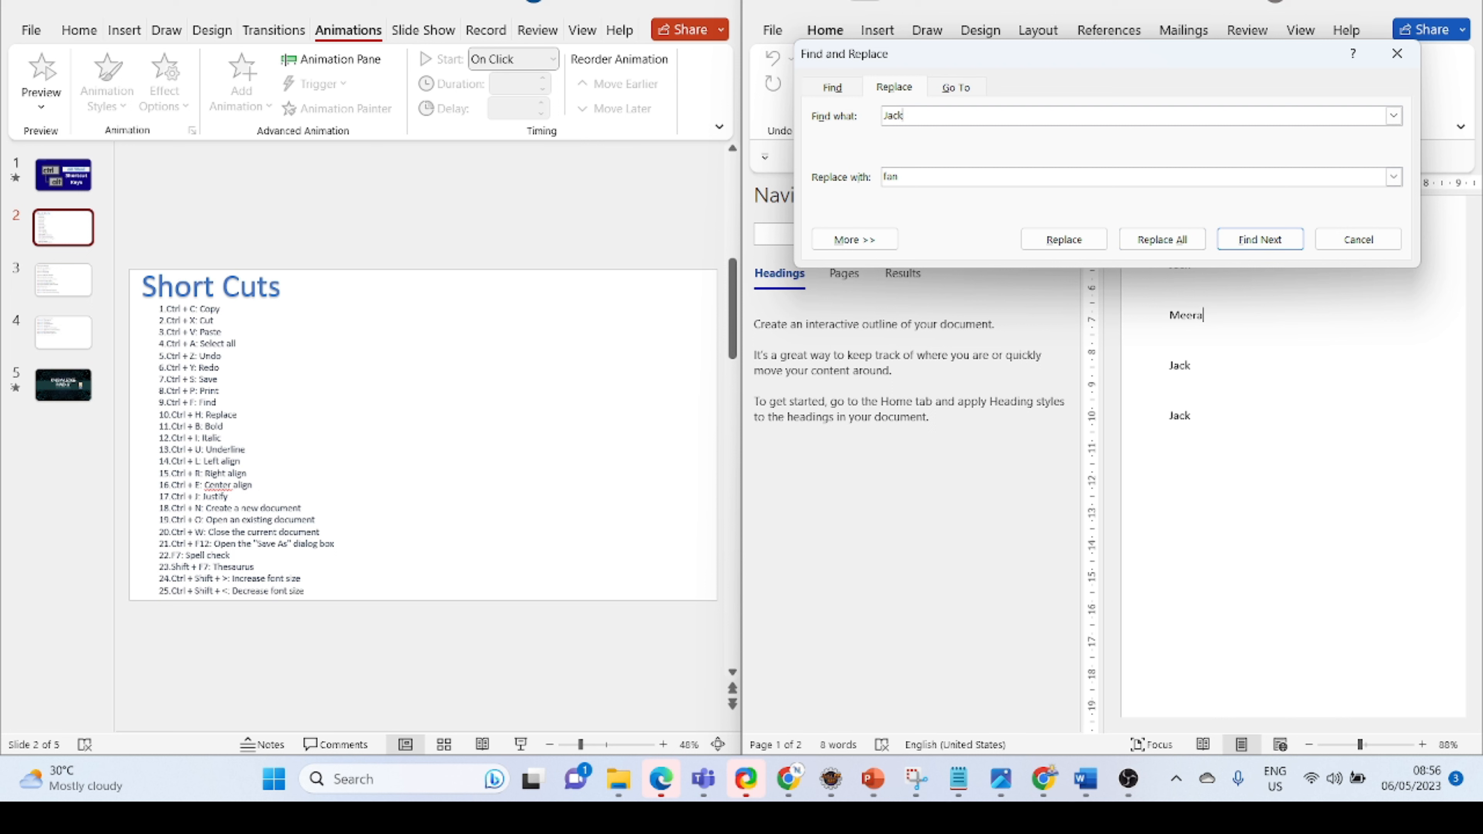
{"action": "left_click", "coordinate": [1150, 244]}
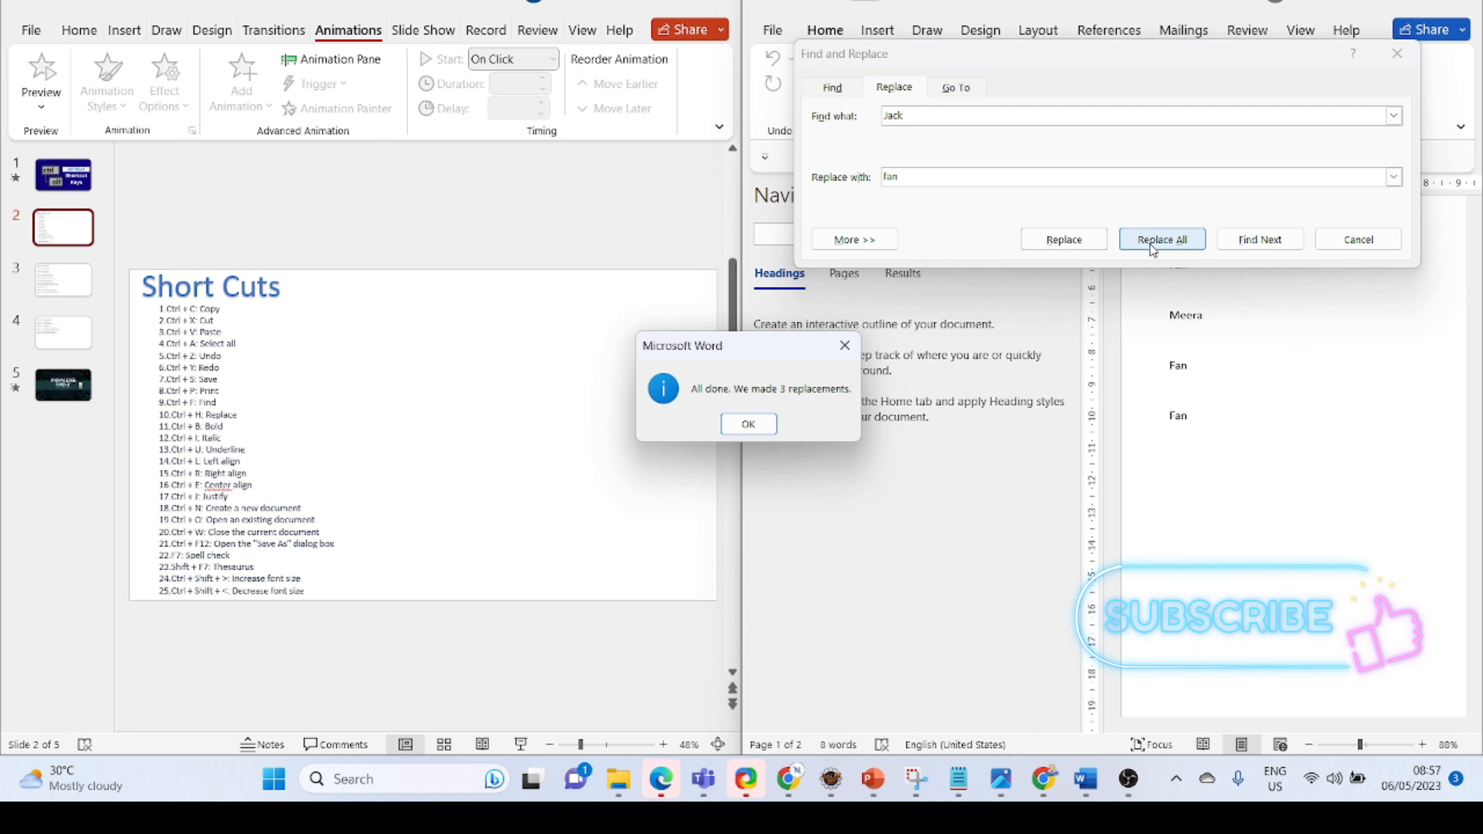
{"action": "left_click", "coordinate": [748, 424]}
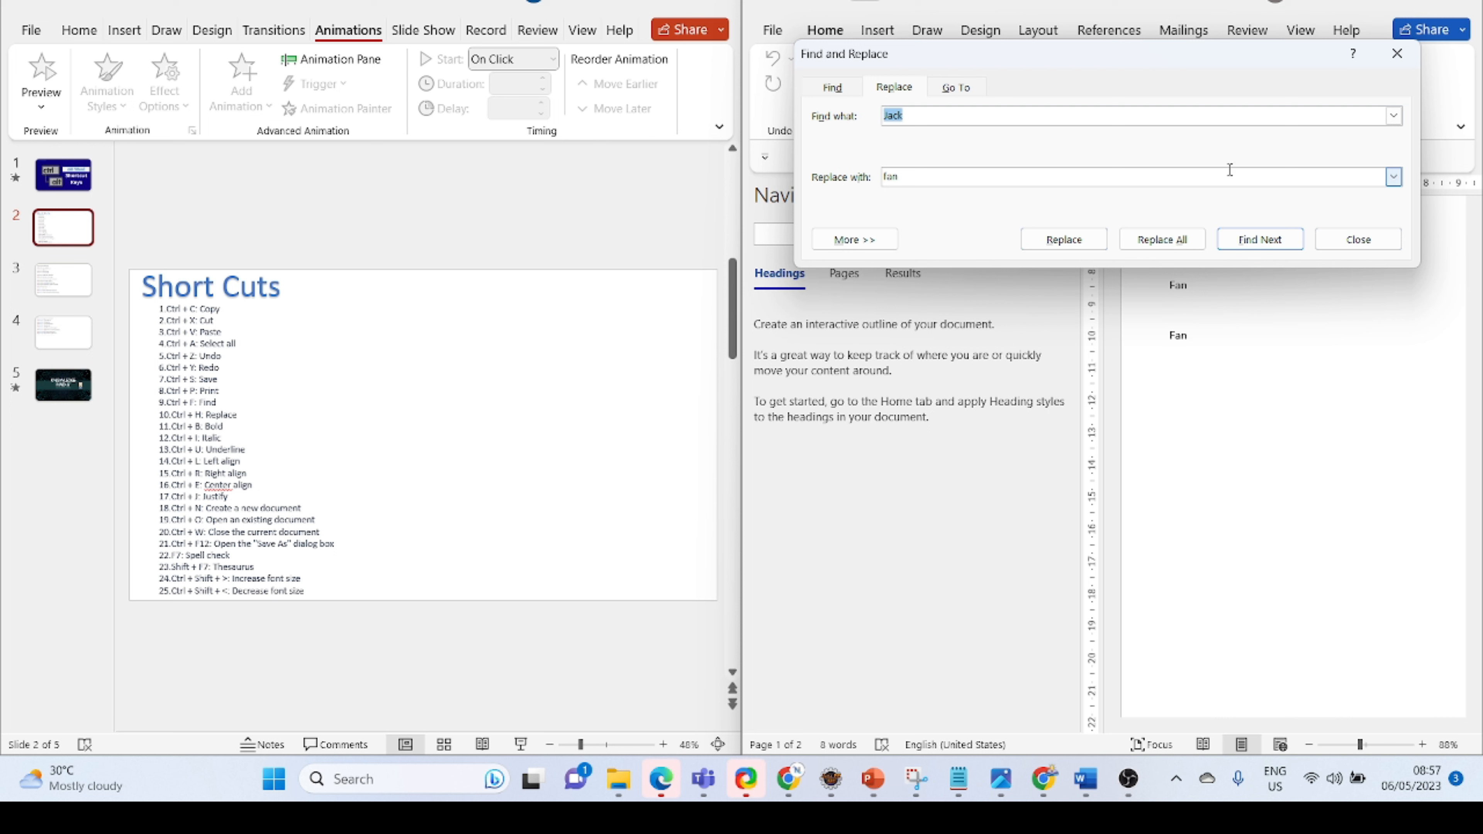
{"action": "left_click", "coordinate": [1373, 240]}
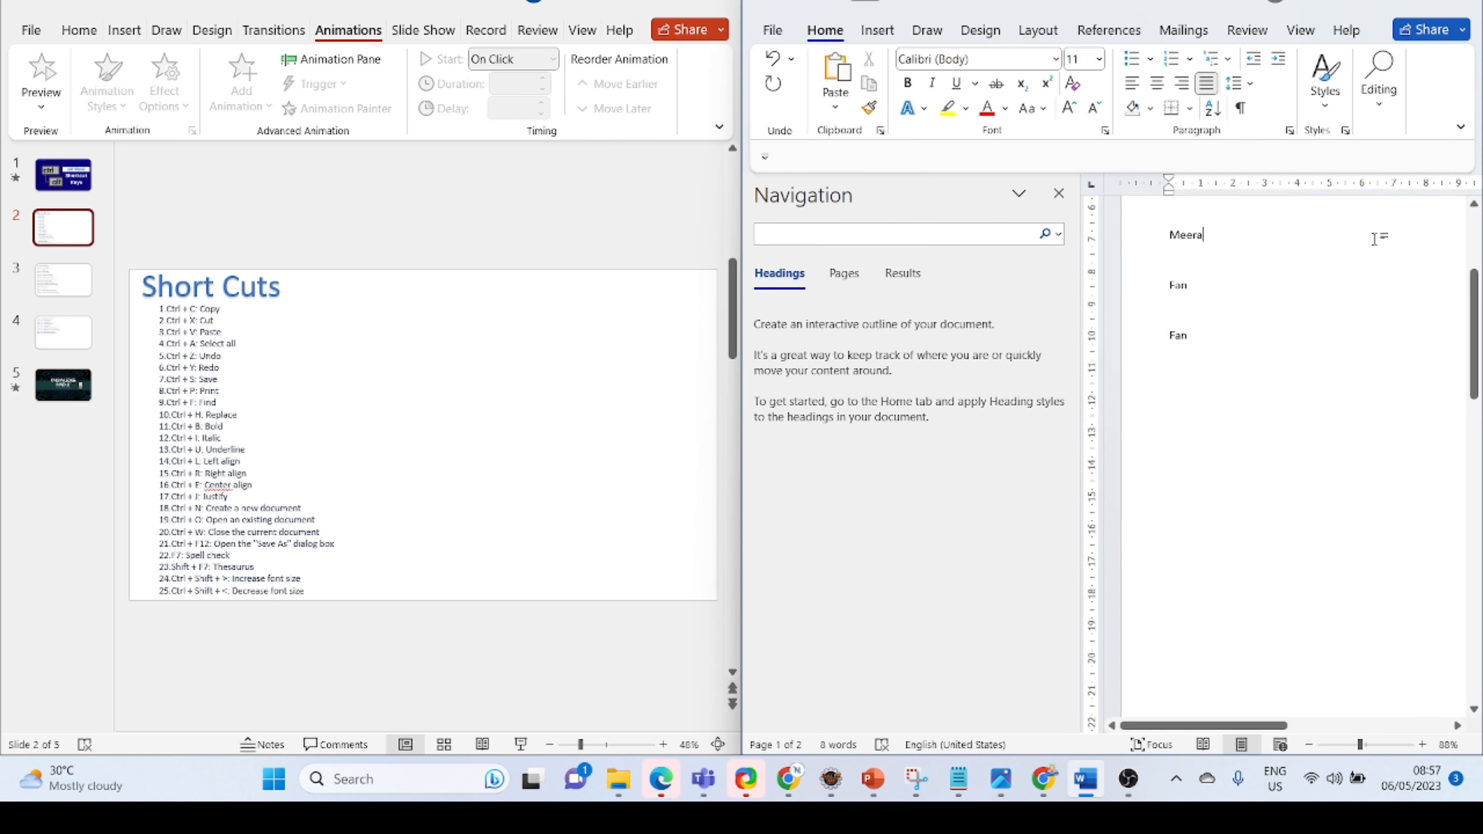
Format the last "Fan" on page one as bold, italic and underlined.
{"action": "scroll", "coordinate": [1272, 276], "scroll_direction": "up", "scroll_amount": 3}
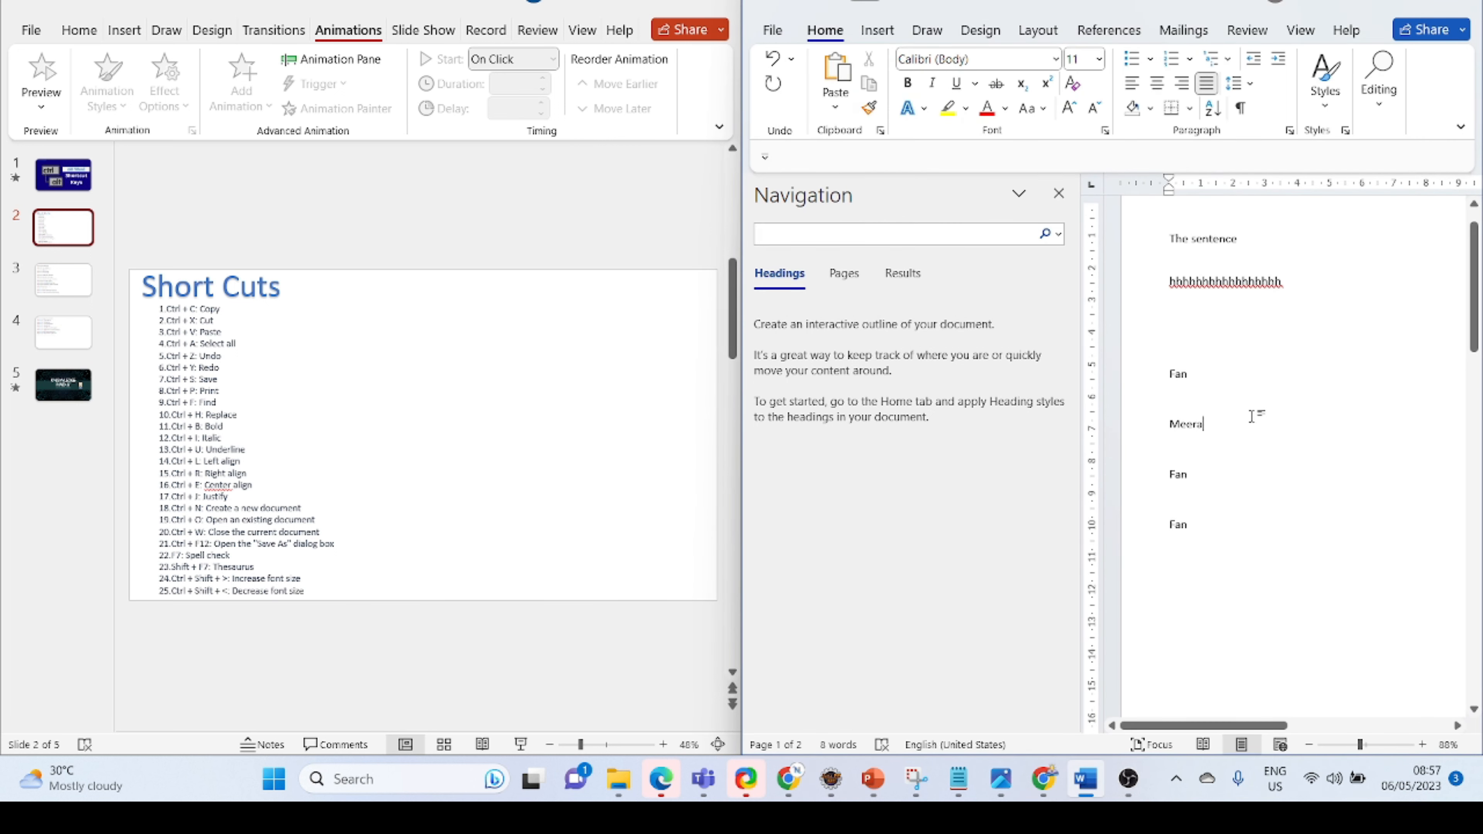
{"action": "scroll", "coordinate": [1251, 416], "scroll_direction": "down", "scroll_amount": 5}
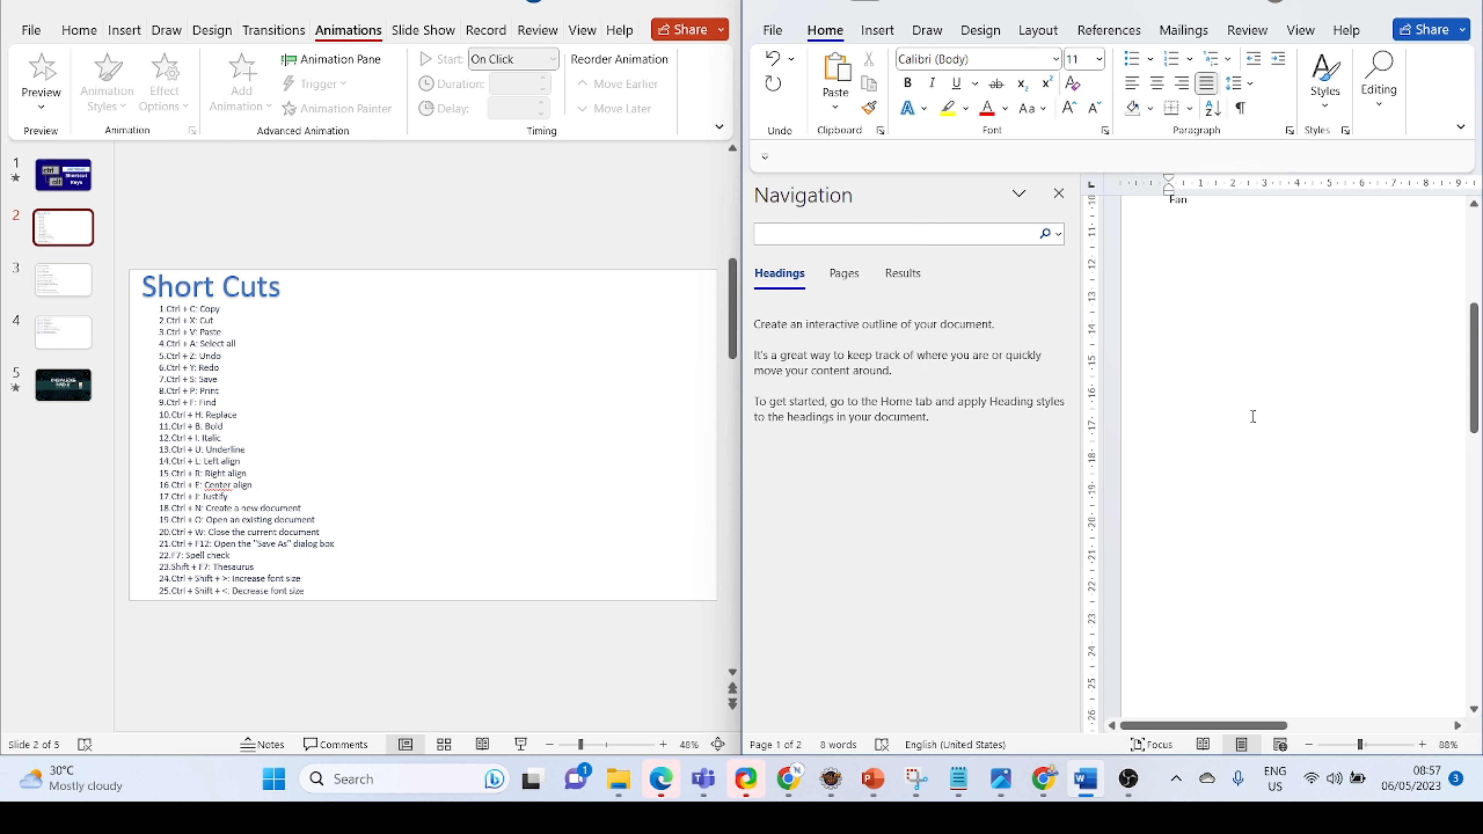
{"action": "scroll", "coordinate": [1185, 328], "scroll_direction": "up", "scroll_amount": 2}
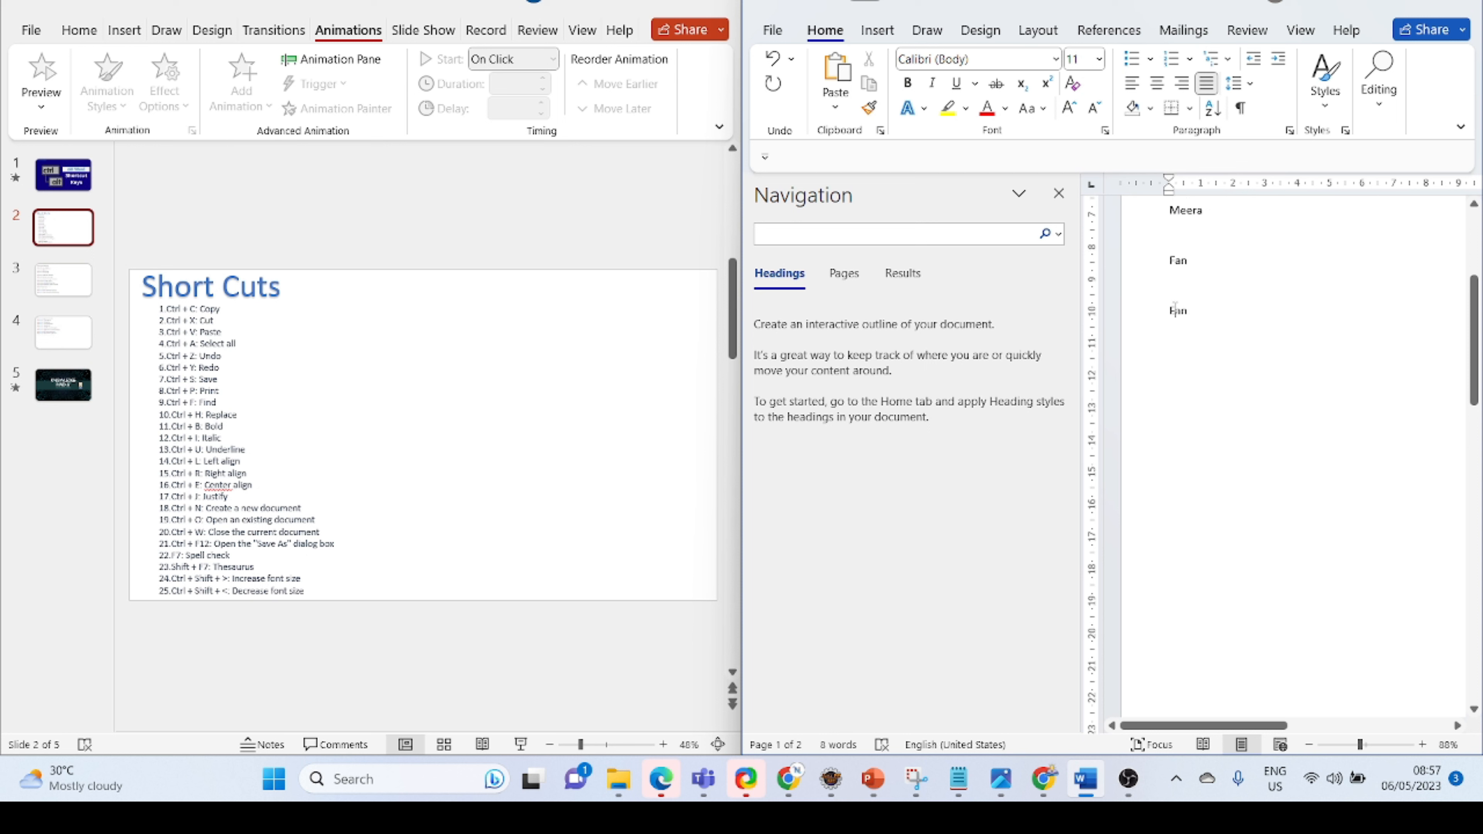
{"action": "left_click", "coordinate": [1175, 308]}
{"action": "key", "text": "ctrl+b"}
{"action": "double_click", "coordinate": [1176, 312]}
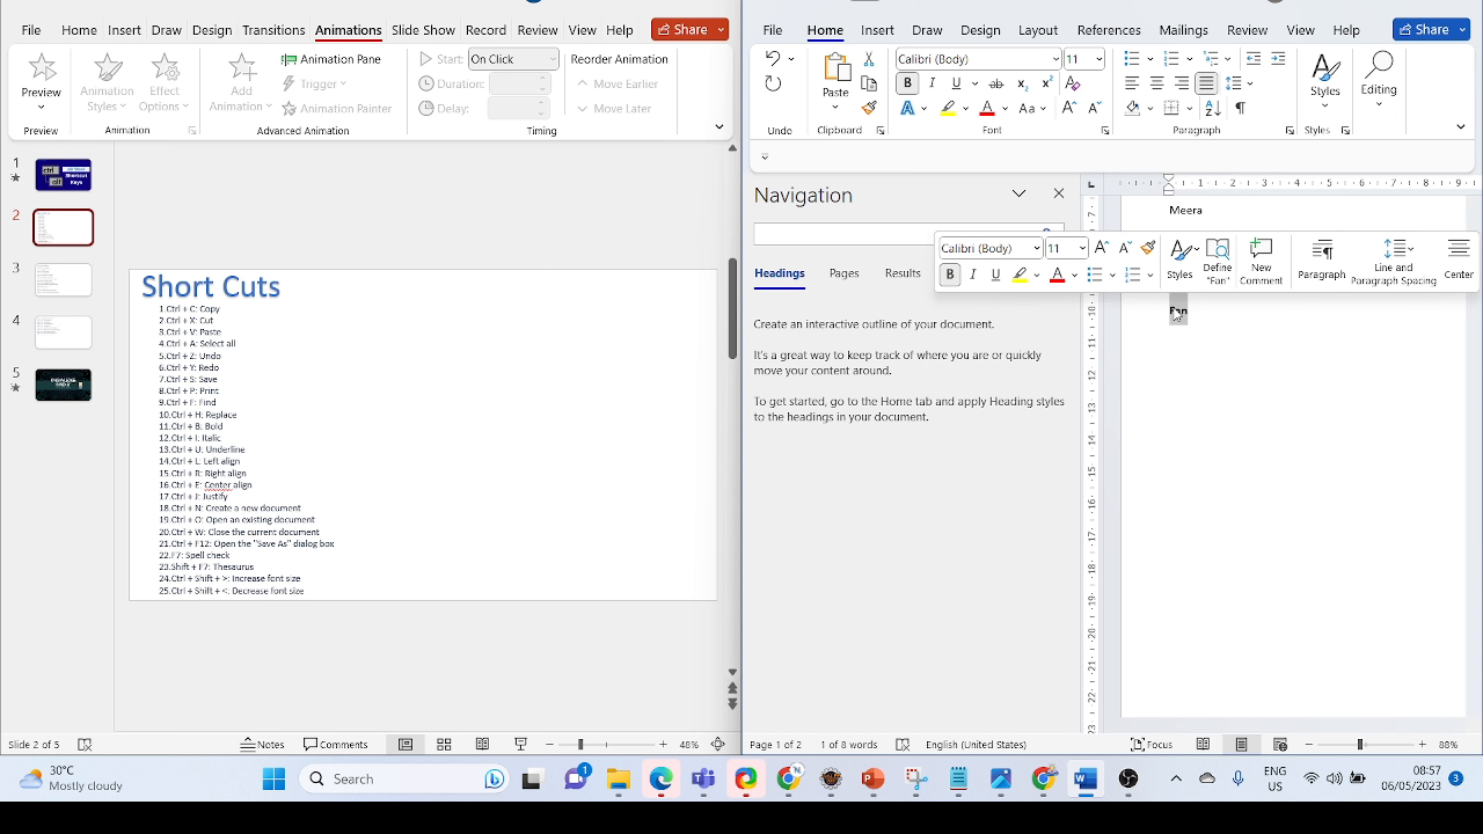
{"action": "key", "text": "ctrl+i"}
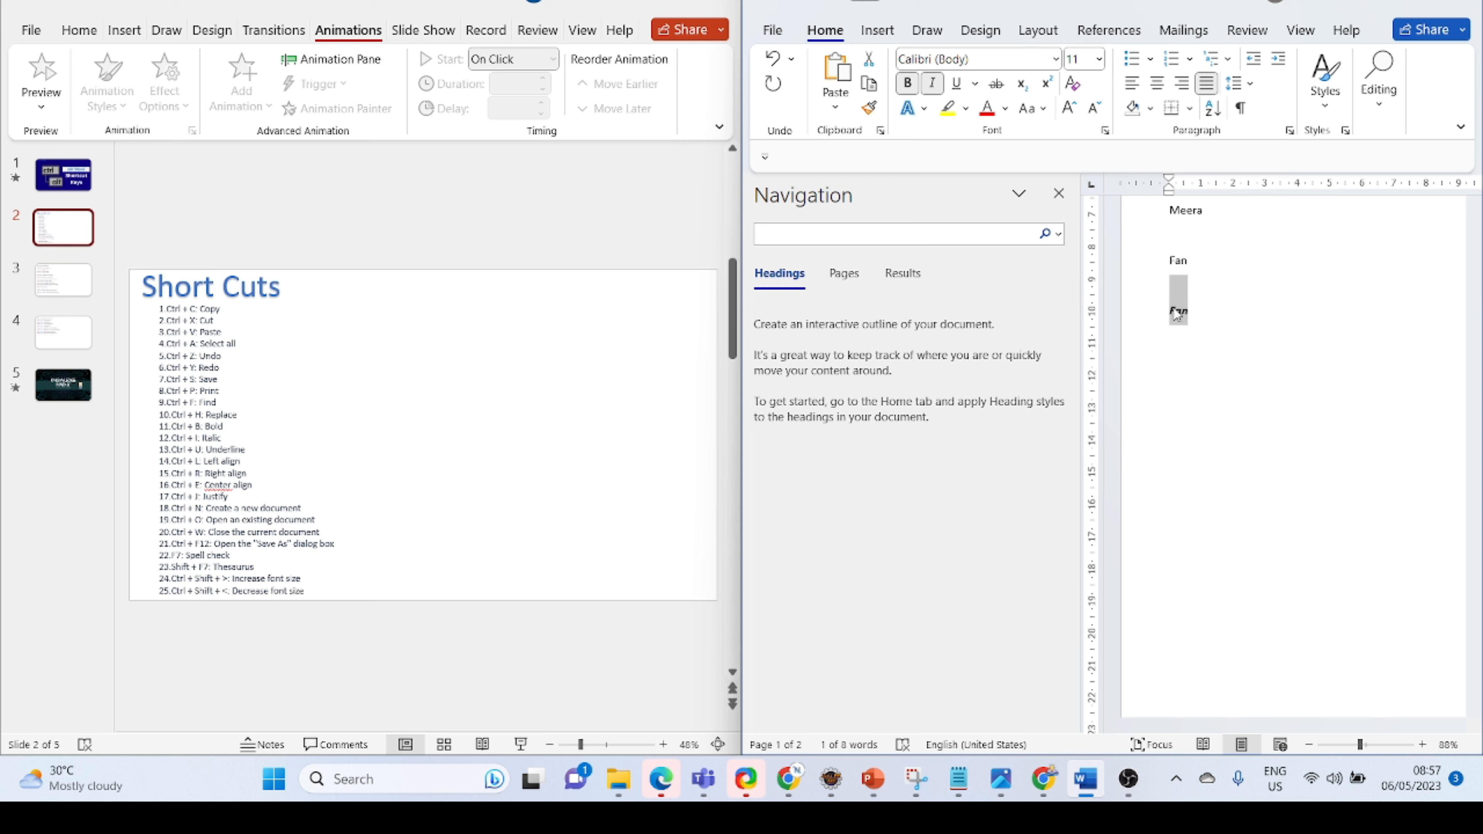
{"action": "key", "text": "ctrl+u"}
{"action": "left_click", "coordinate": [1210, 390]}
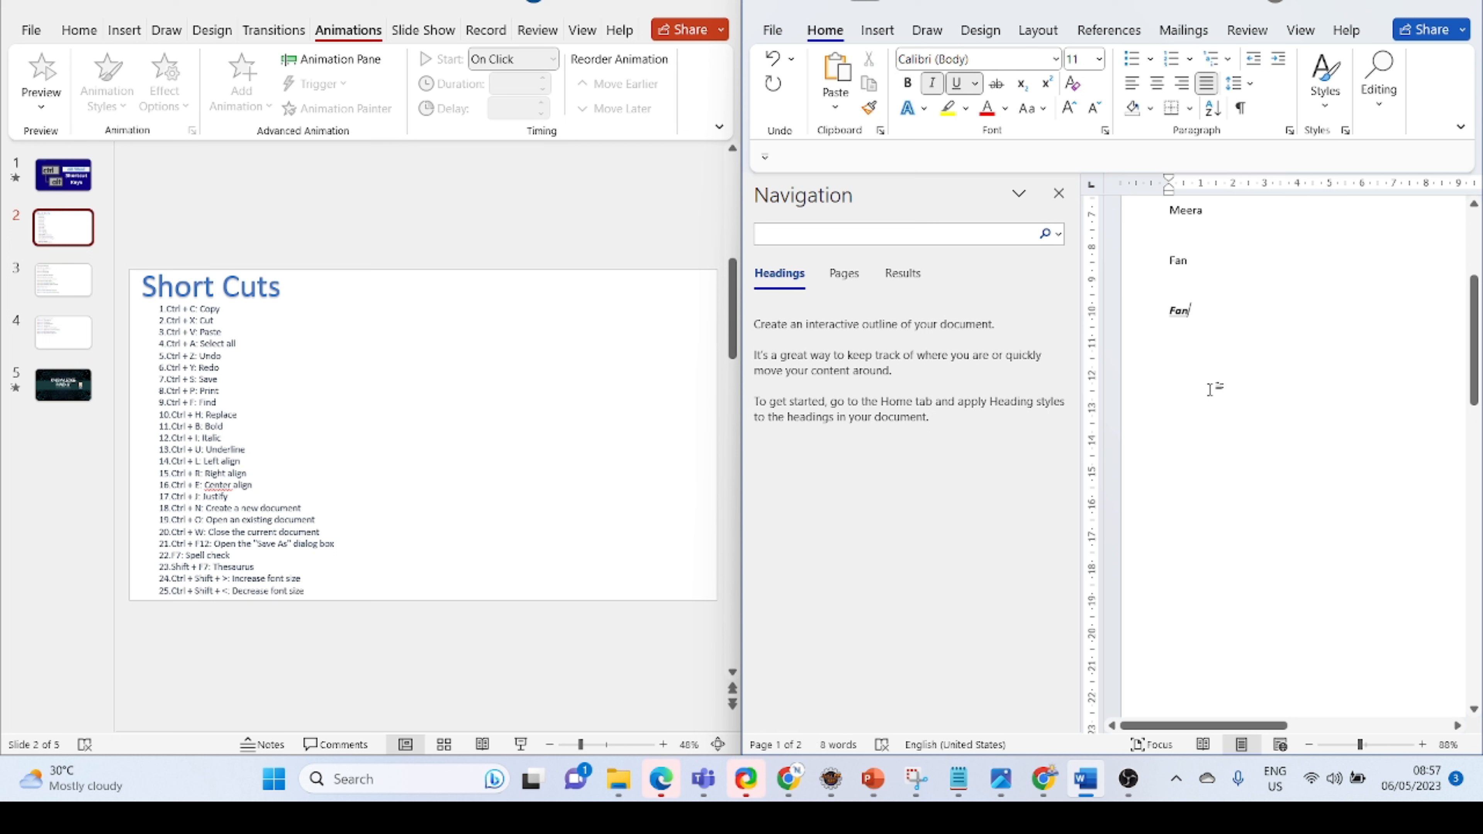
Left-align the "Fan" line just above the underlined one, and change it to right alignment.
{"action": "scroll", "coordinate": [1209, 389], "scroll_direction": "up", "scroll_amount": 3}
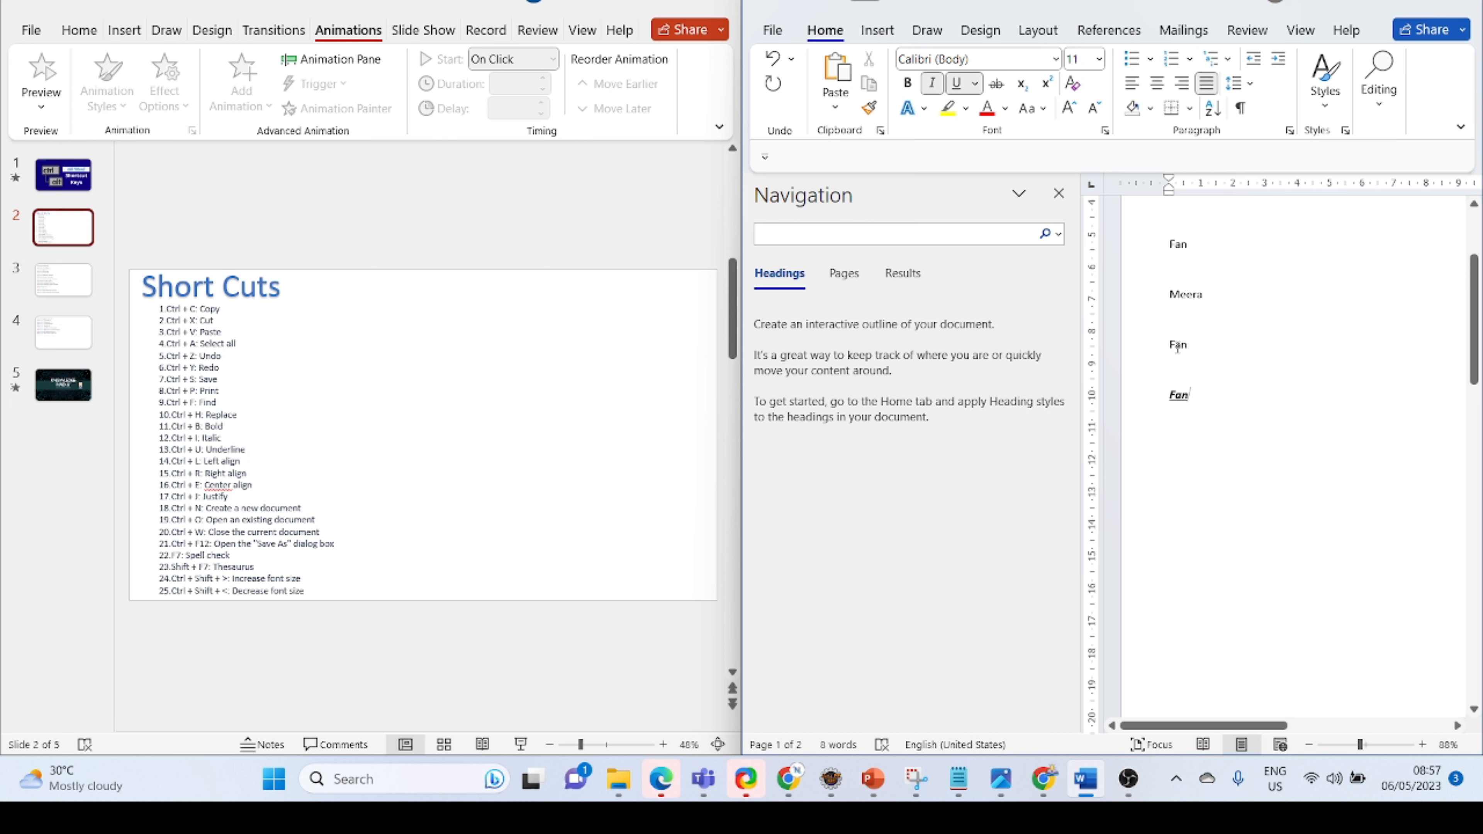
{"action": "double_click", "coordinate": [1178, 345]}
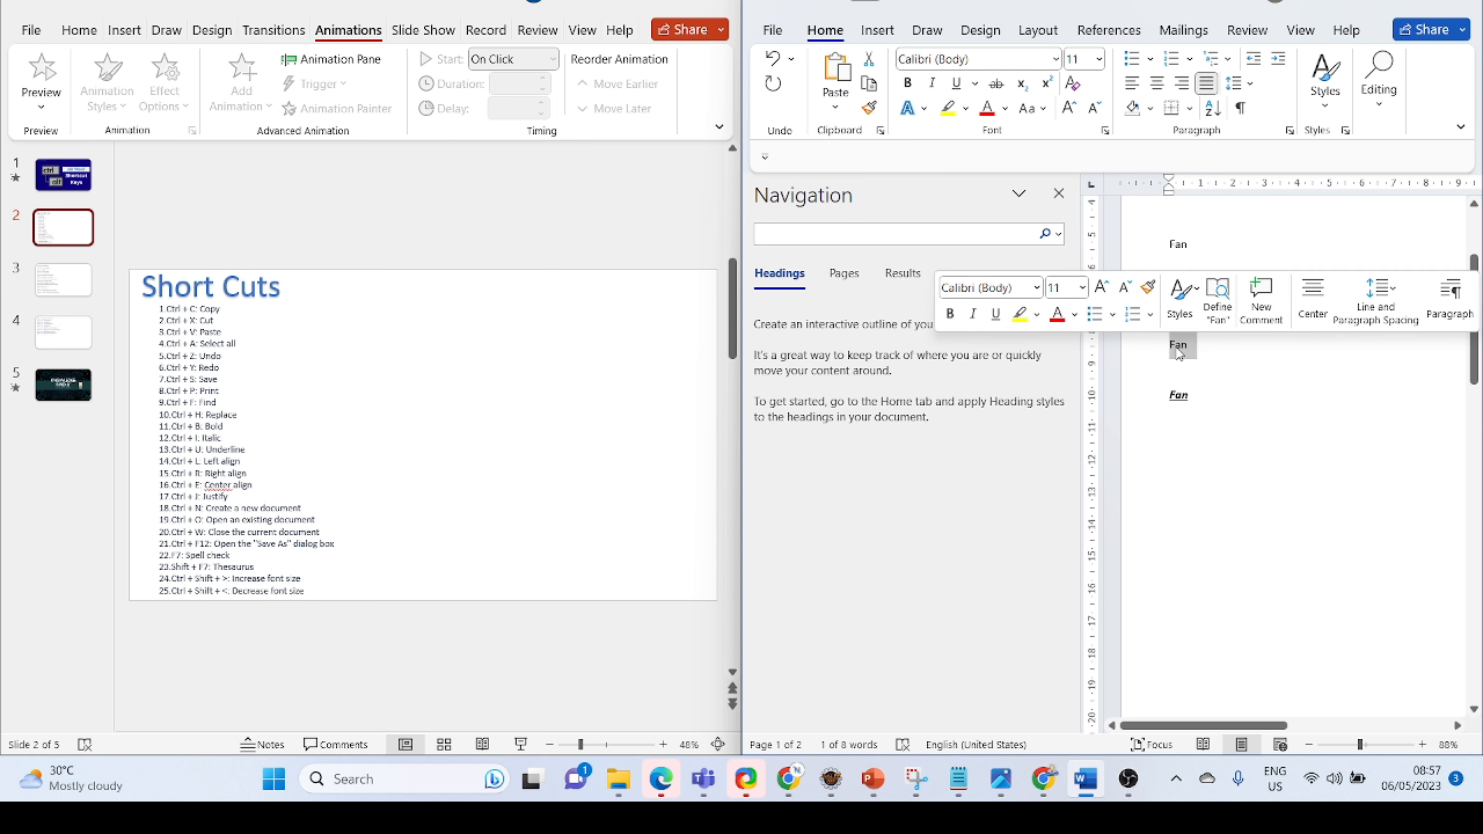
{"action": "key", "text": "ctrl+l"}
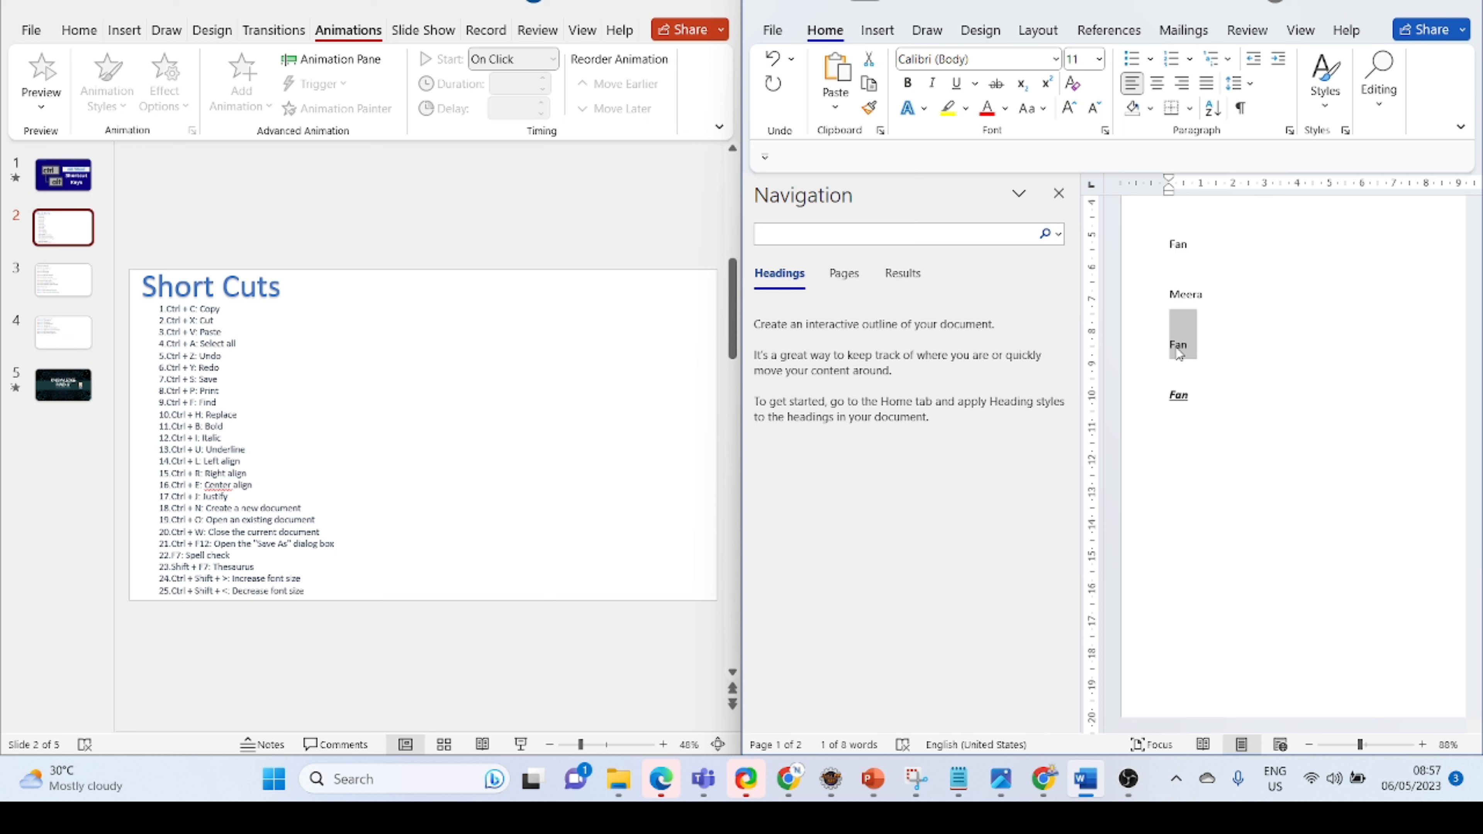
{"action": "key", "text": "ctrl+r"}
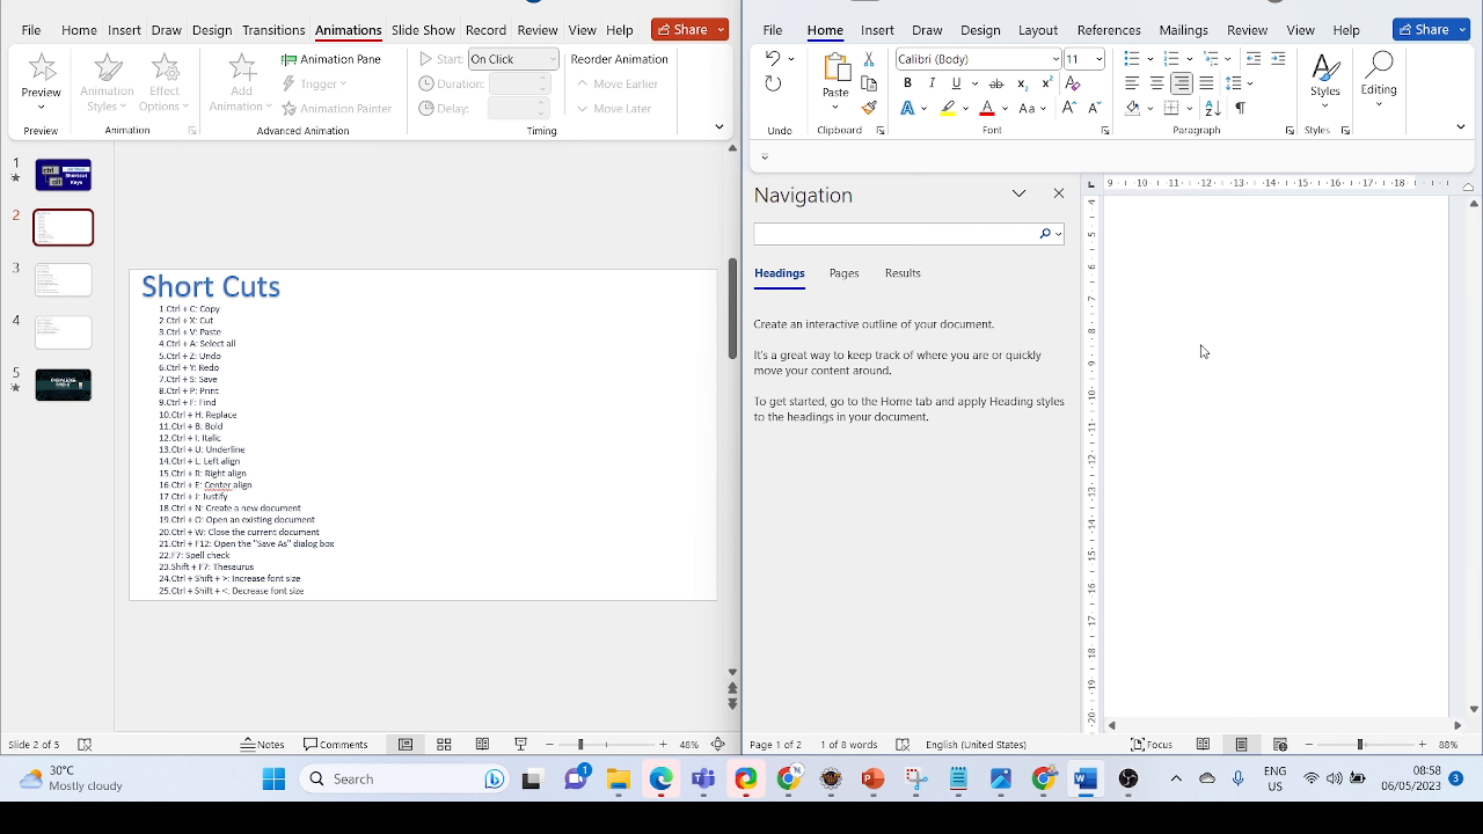
{"action": "scroll", "coordinate": [1202, 346], "scroll_direction": "left", "scroll_amount": 5}
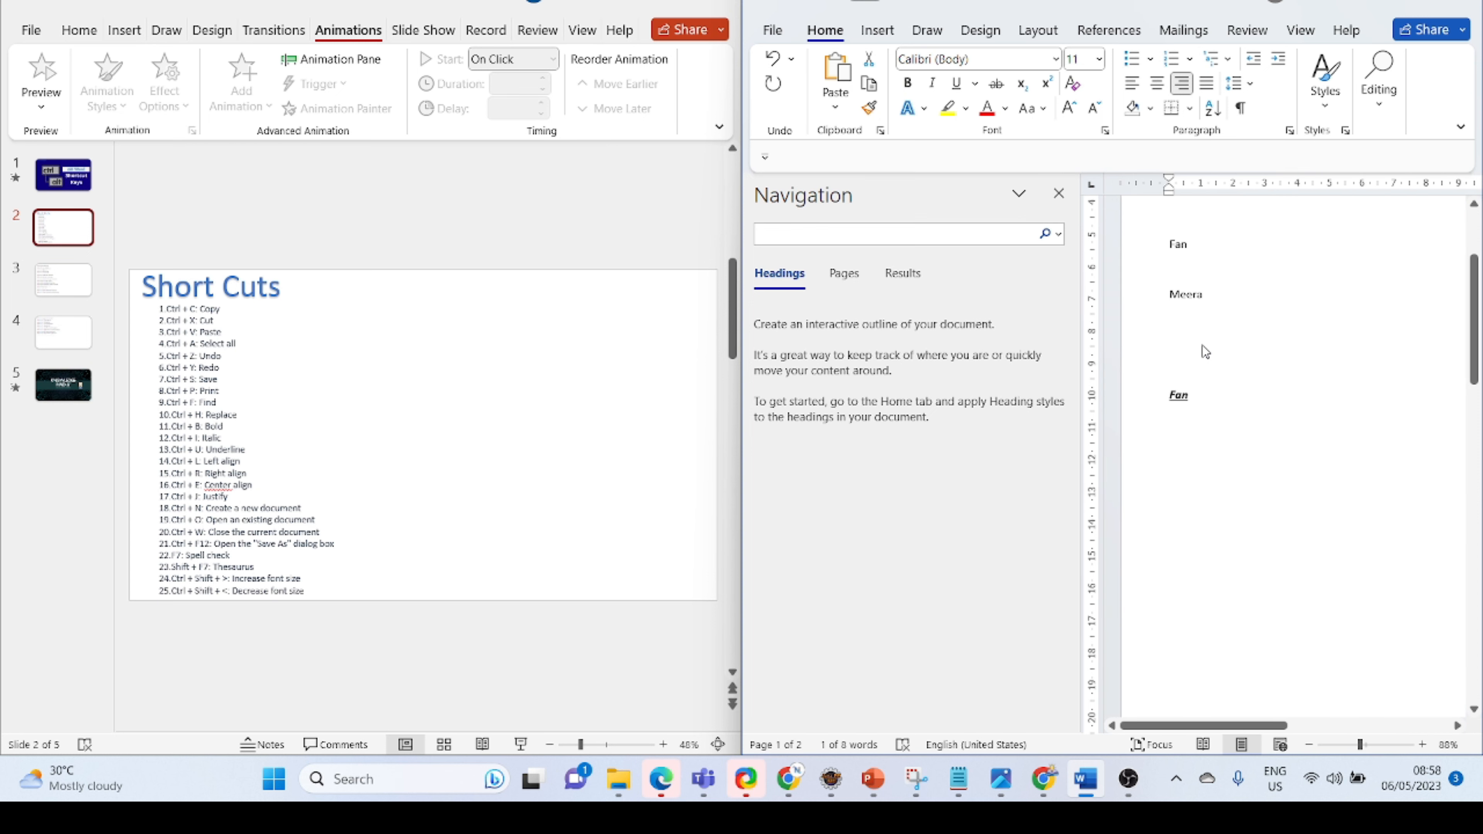
Left-align the line containing the only name that was not replaced.
{"action": "left_click", "coordinate": [1188, 295]}
{"action": "right_click", "coordinate": [1189, 297]}
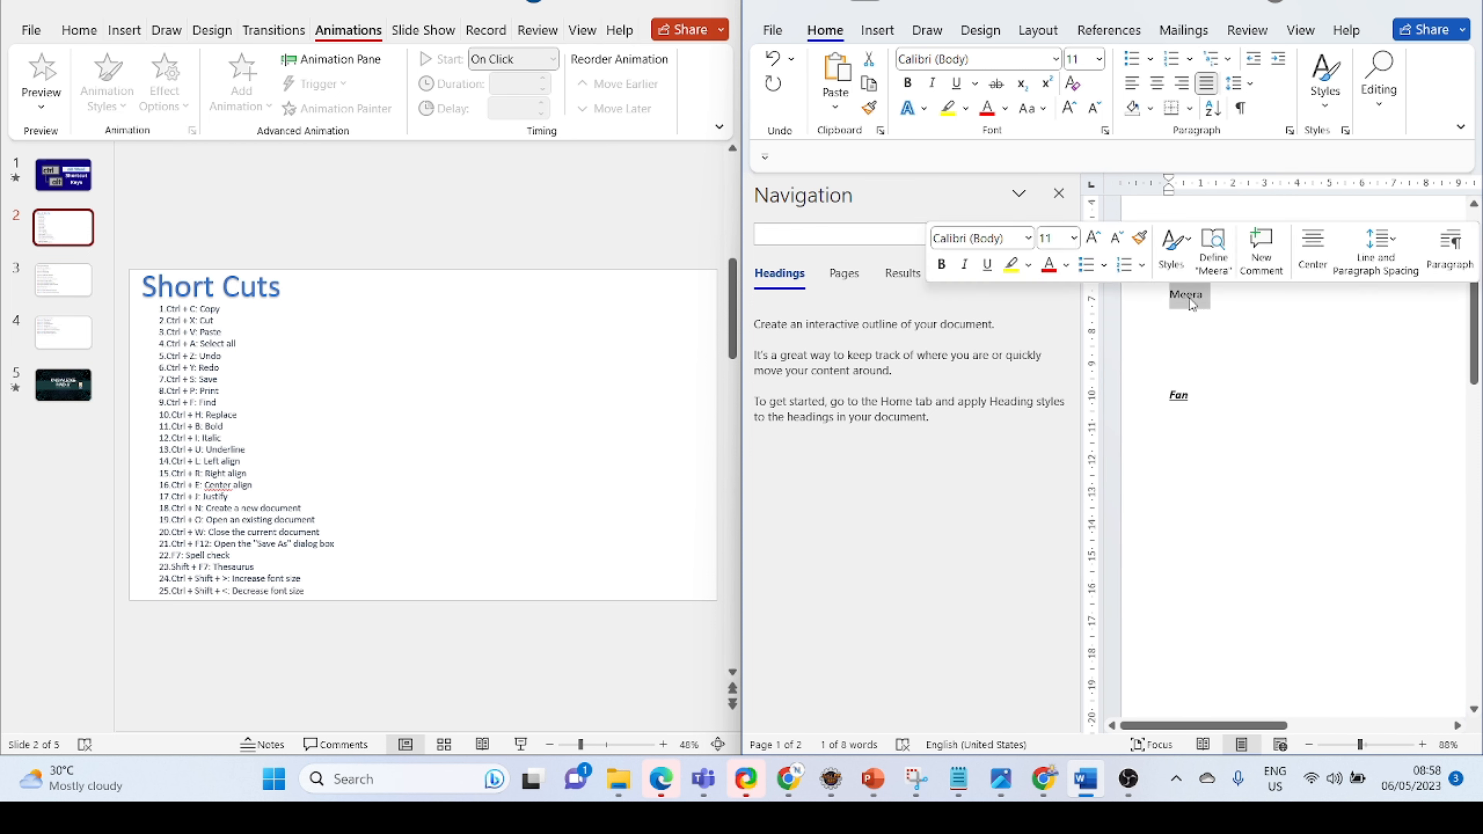
{"action": "key", "text": "ctrl+l"}
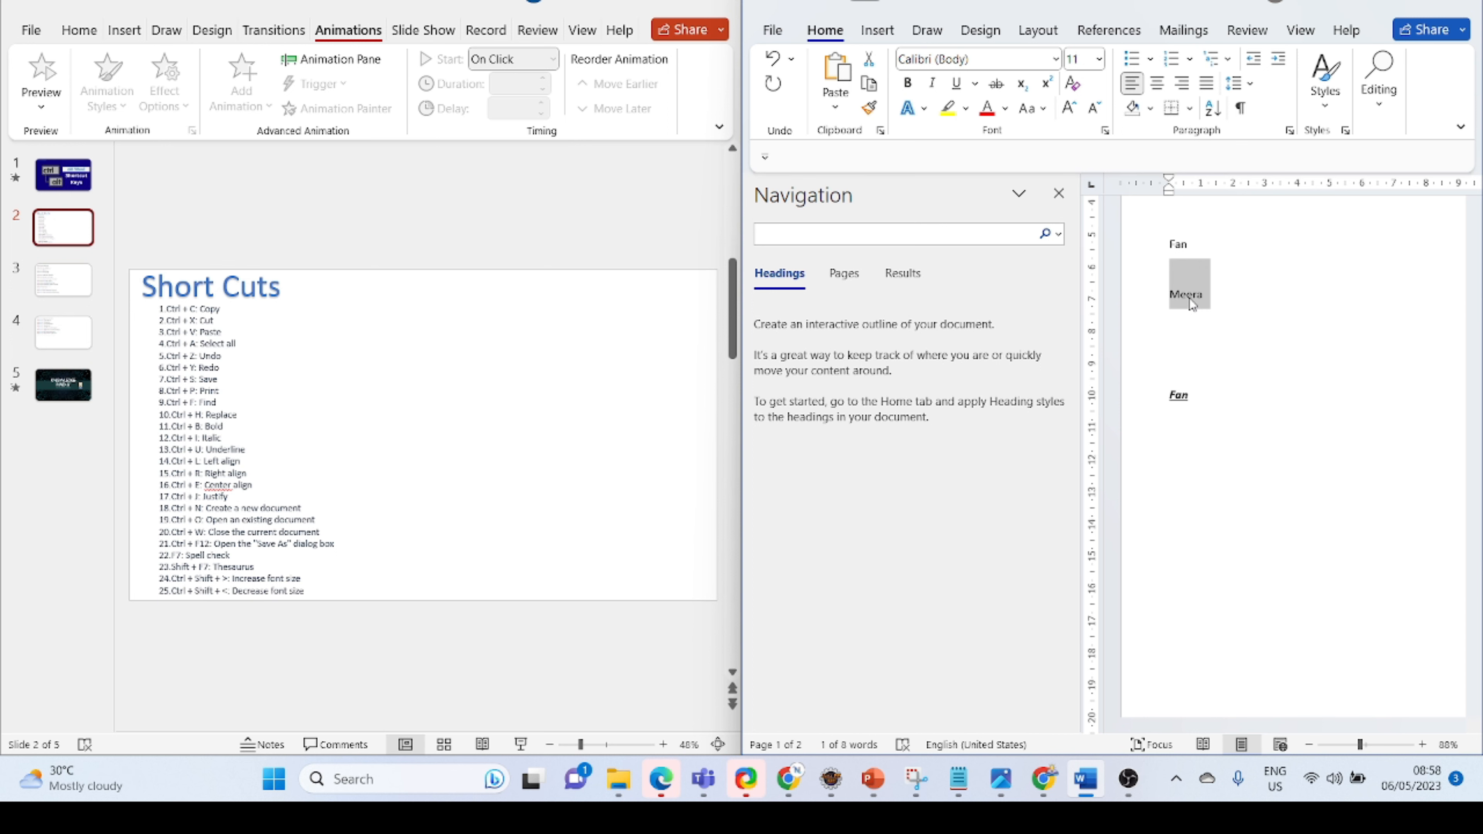
Create a new blank document and close it, returning to the document with the name lines.
{"action": "key", "text": "ctrl+n"}
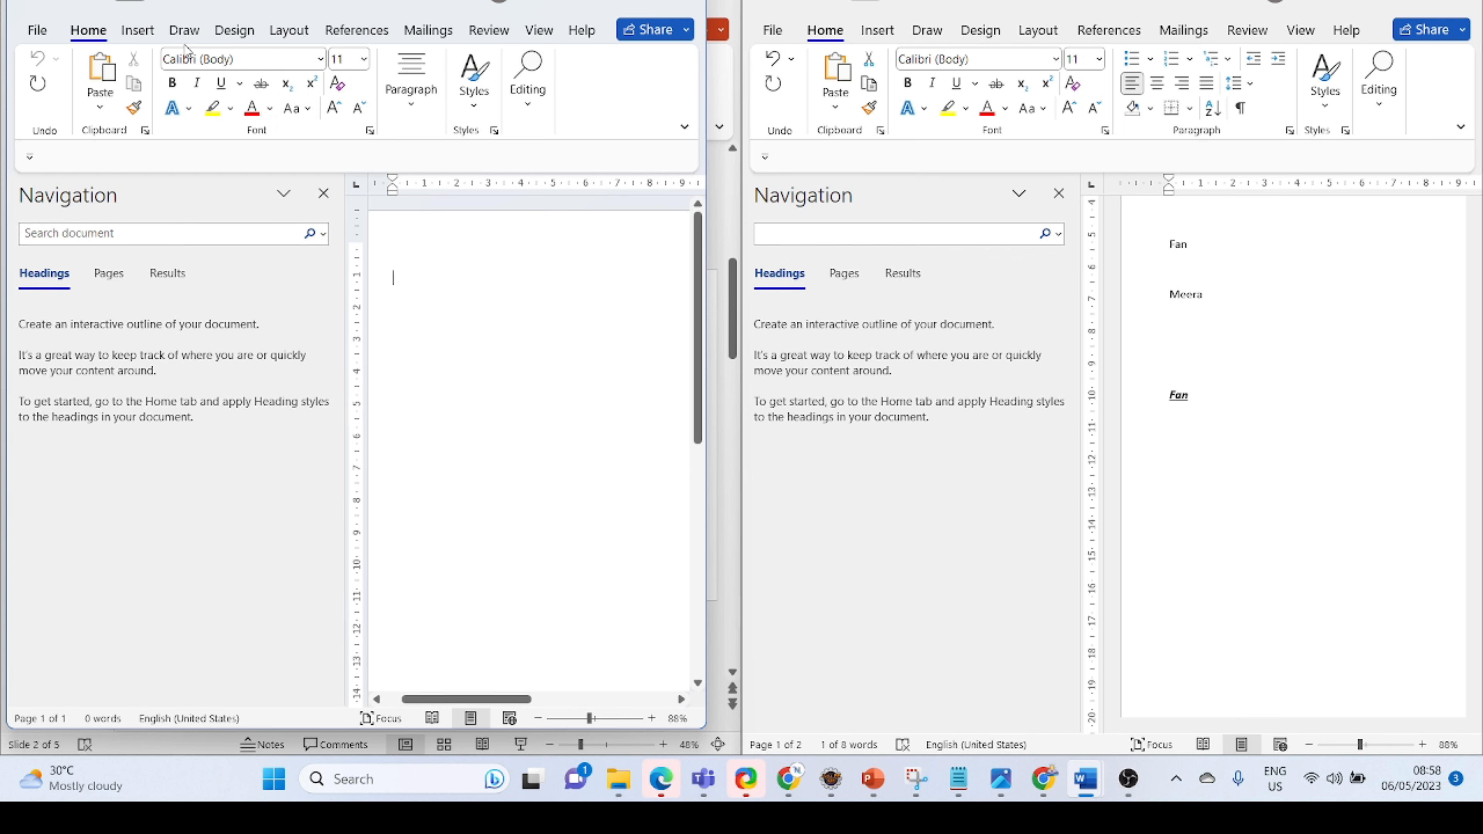
{"action": "left_click", "coordinate": [686, 5]}
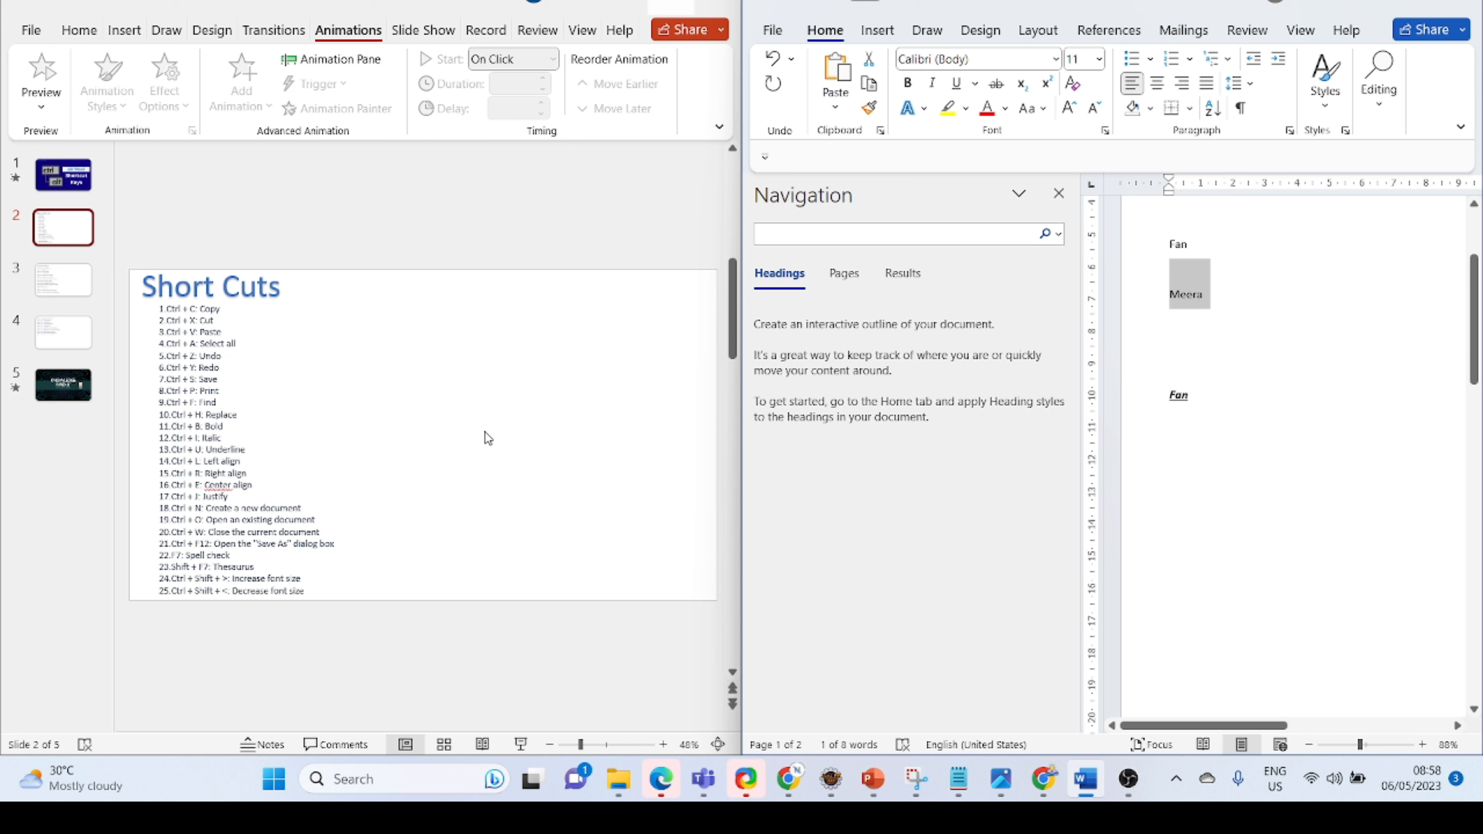
{"action": "left_click", "coordinate": [1258, 471]}
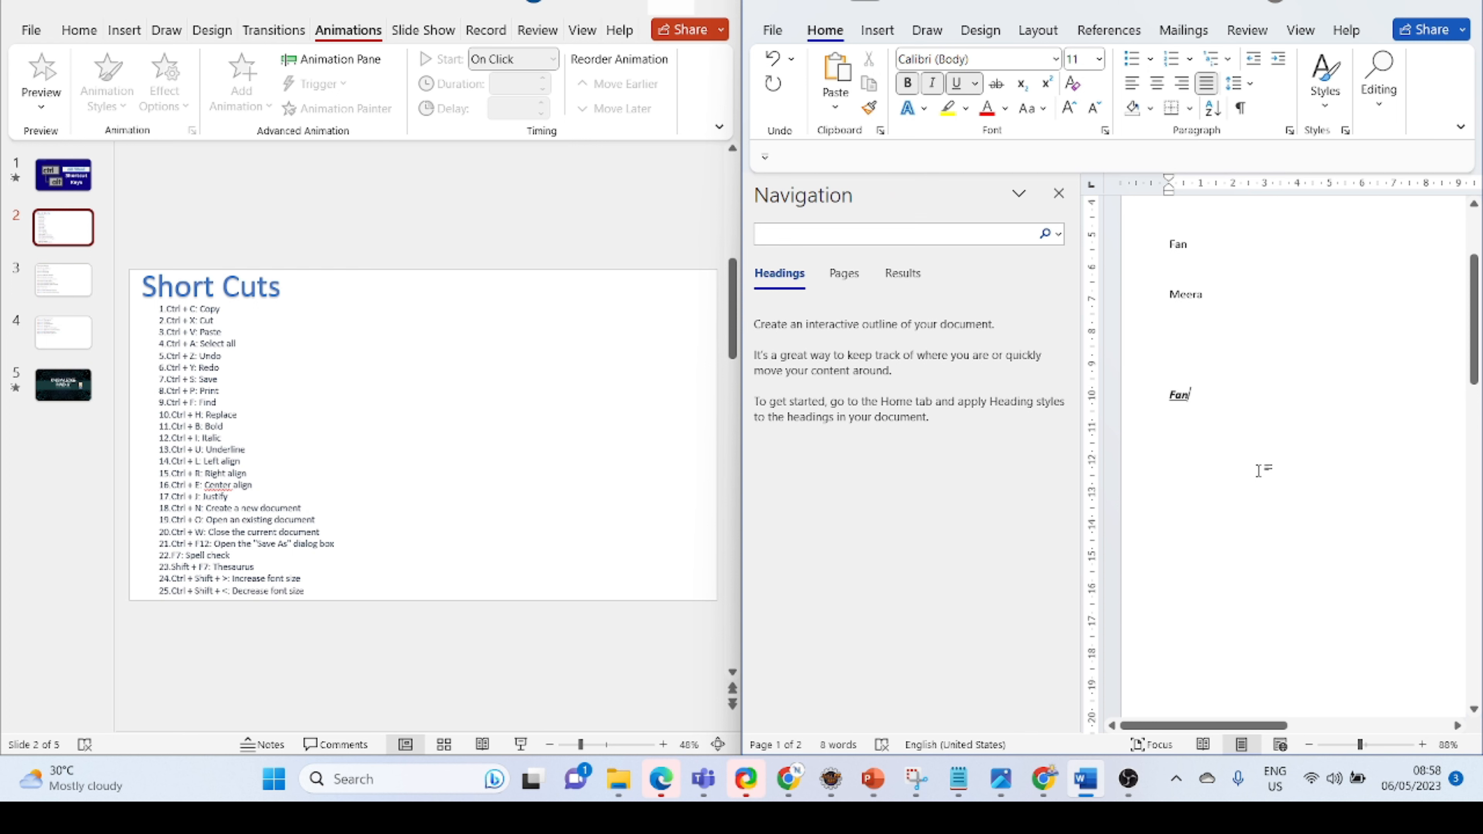
View the options for opening an existing file and return, and issue the close command but cancel the save prompt.
{"action": "key", "text": "ctrl+o"}
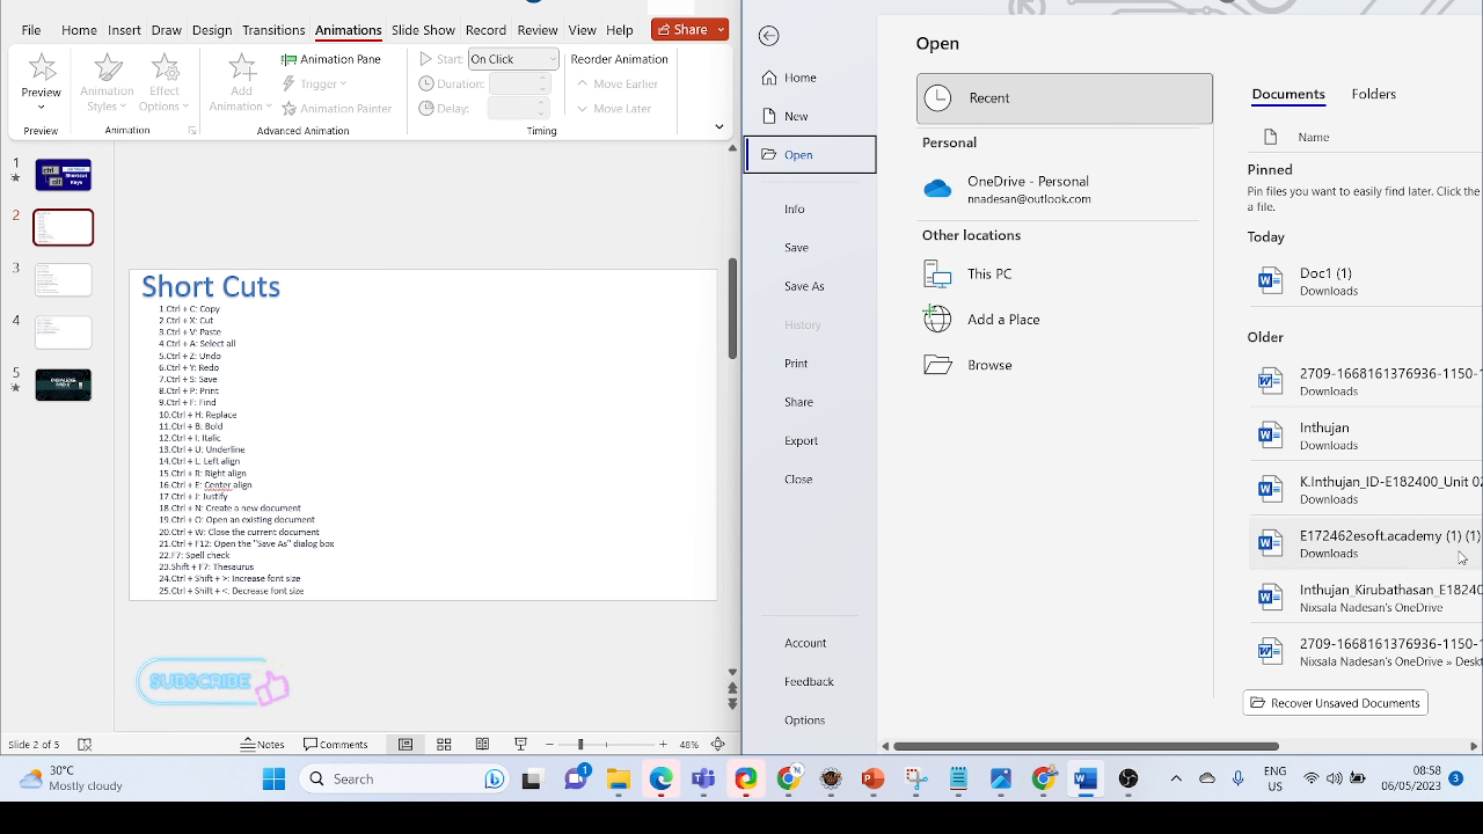
{"action": "left_click", "coordinate": [764, 42]}
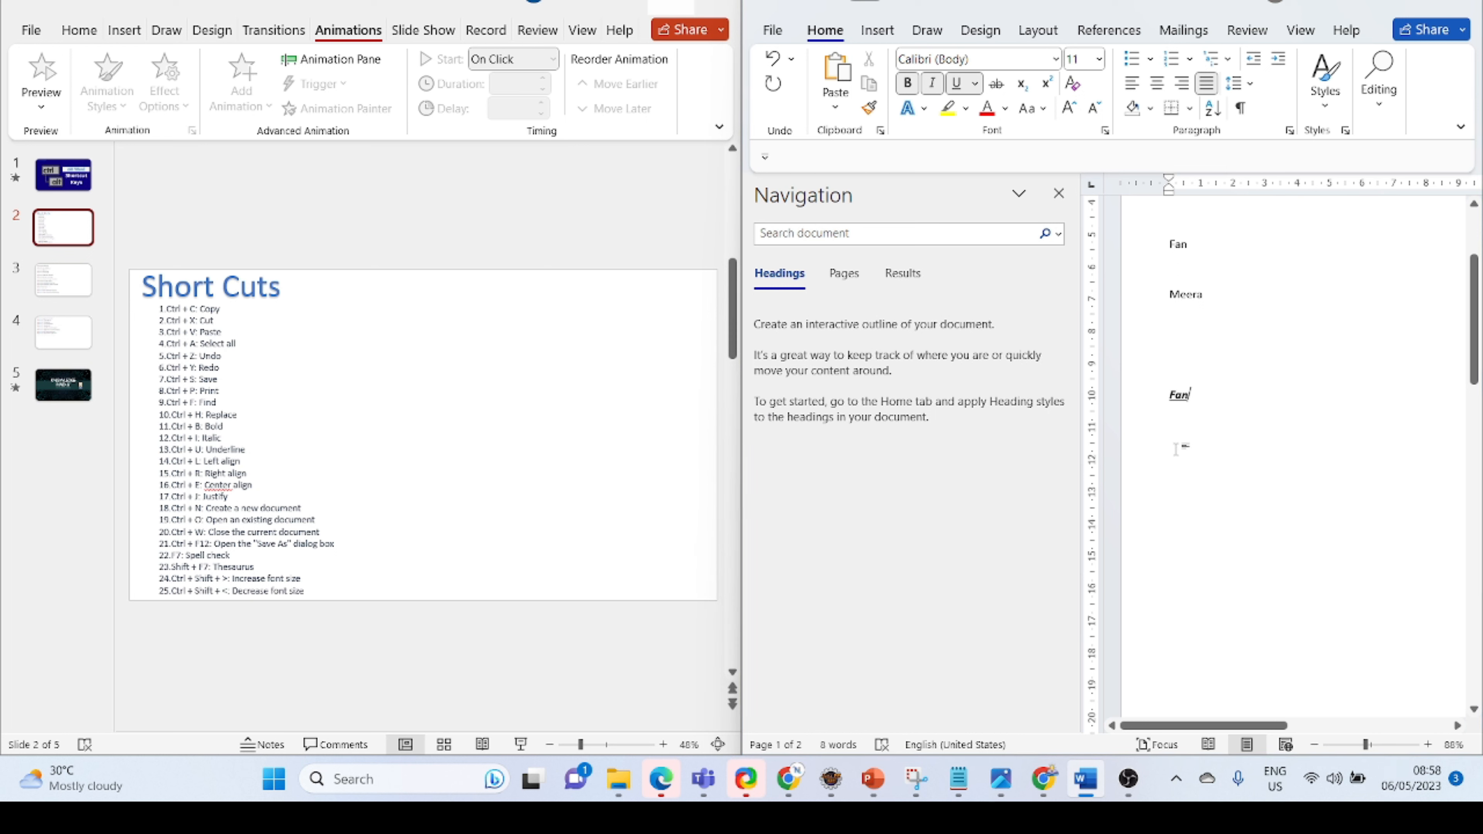
{"action": "key", "text": "ctrl+w"}
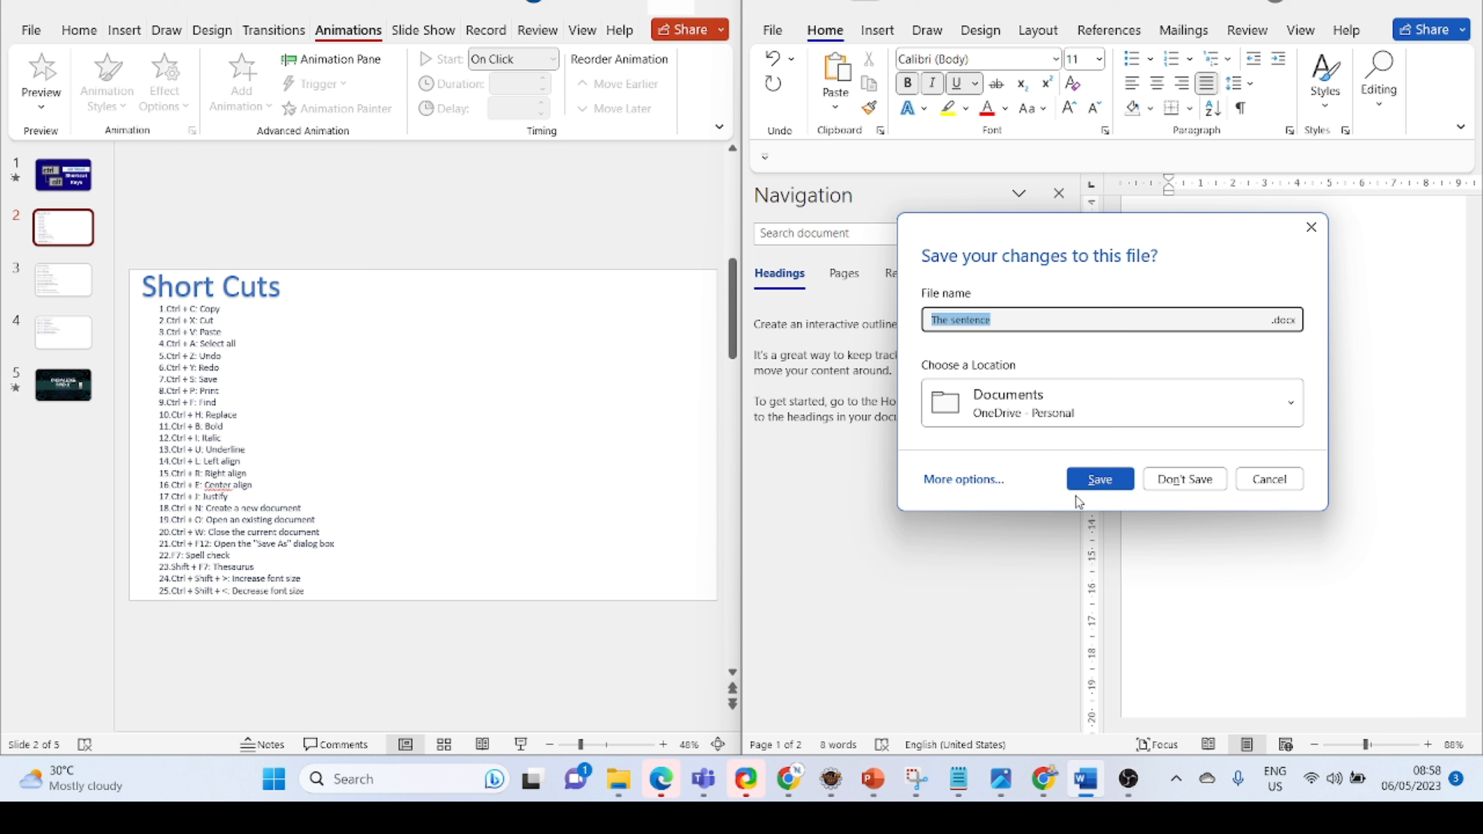
{"action": "left_click", "coordinate": [1271, 483]}
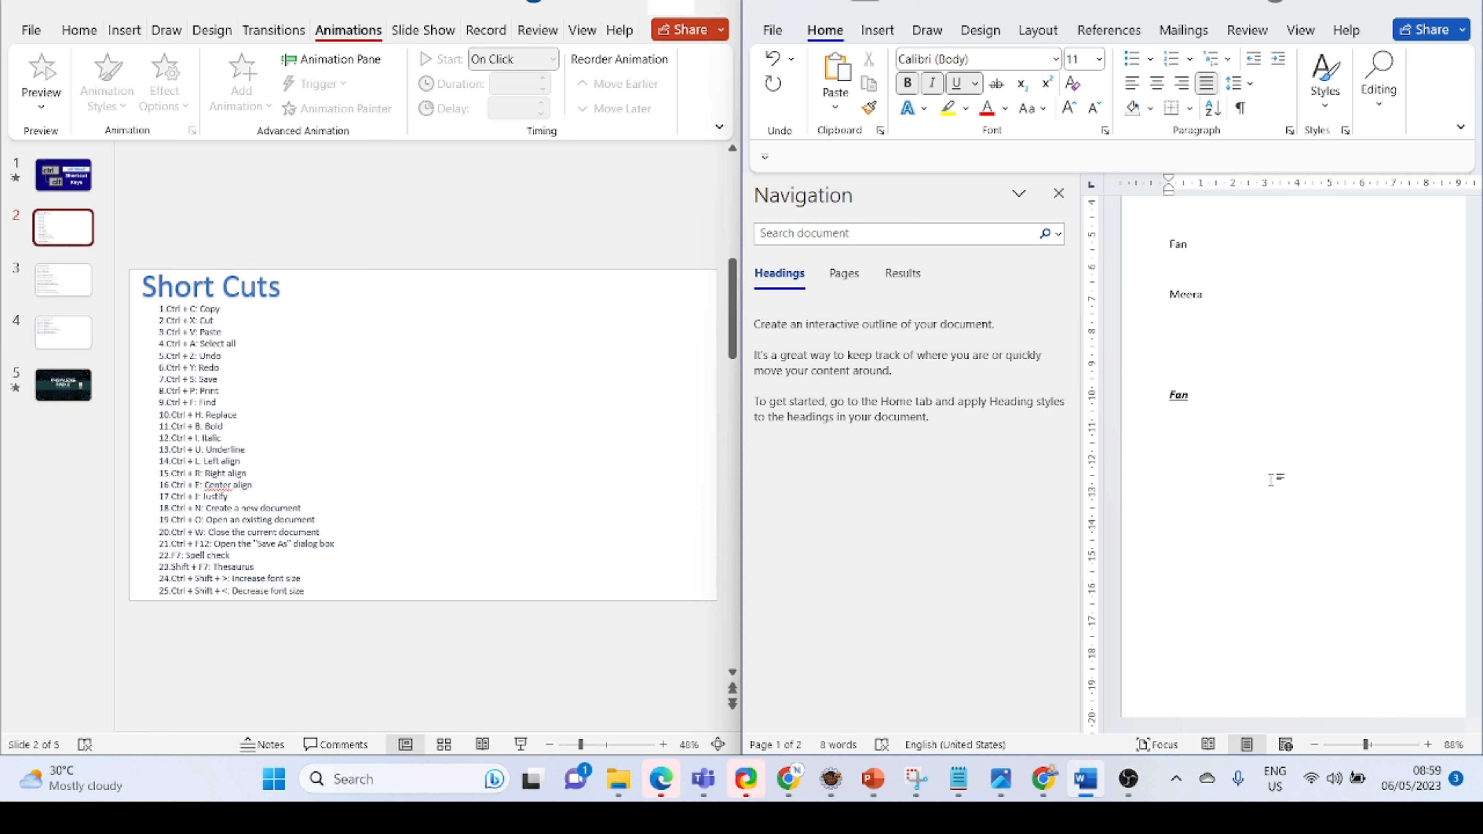
Run the spelling check, select the flagged word in the Proofing pane, and close the pane without correcting it.
{"action": "key", "text": "F7"}
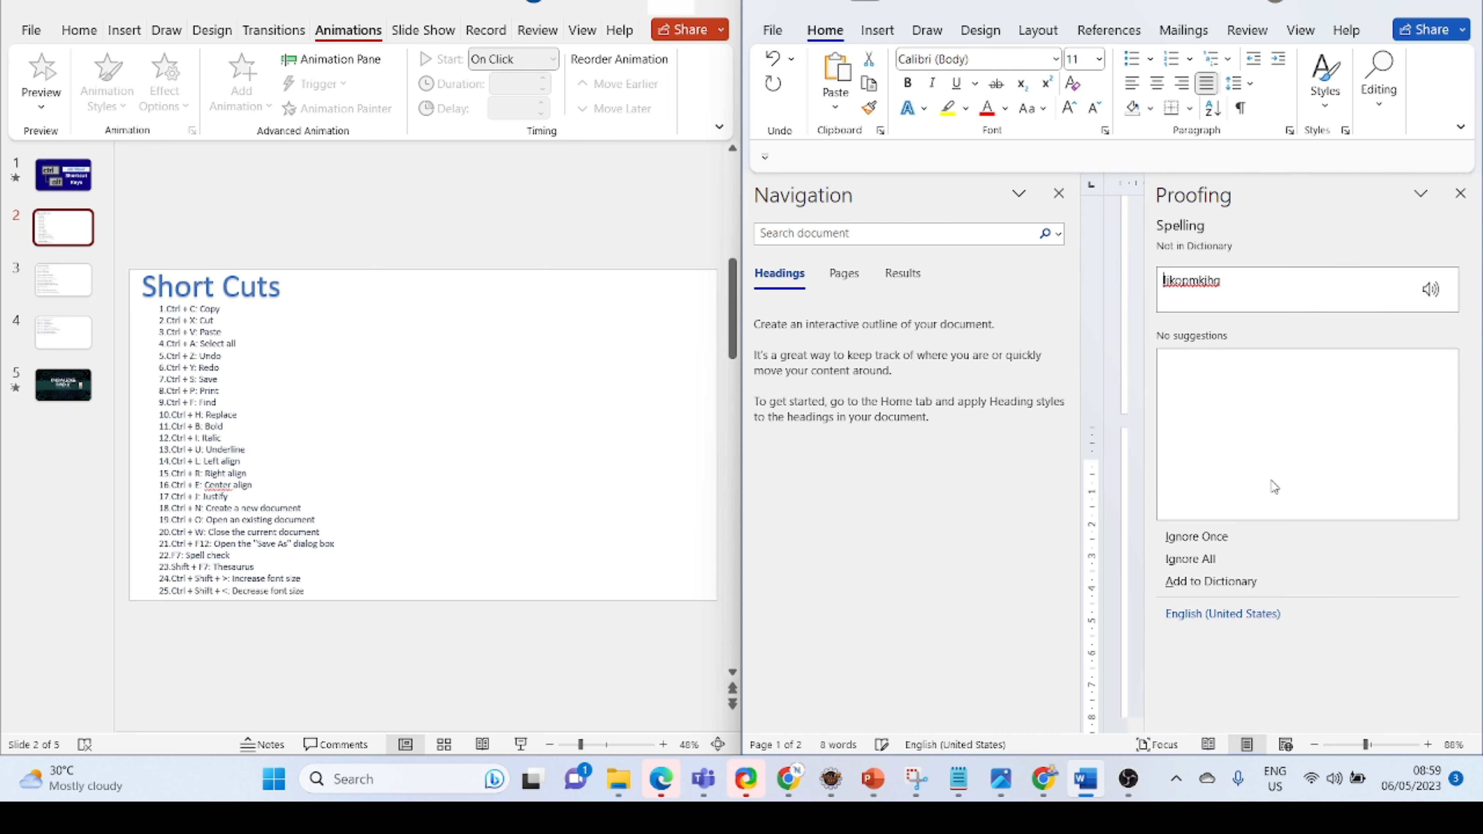
{"action": "double_click", "coordinate": [1249, 286]}
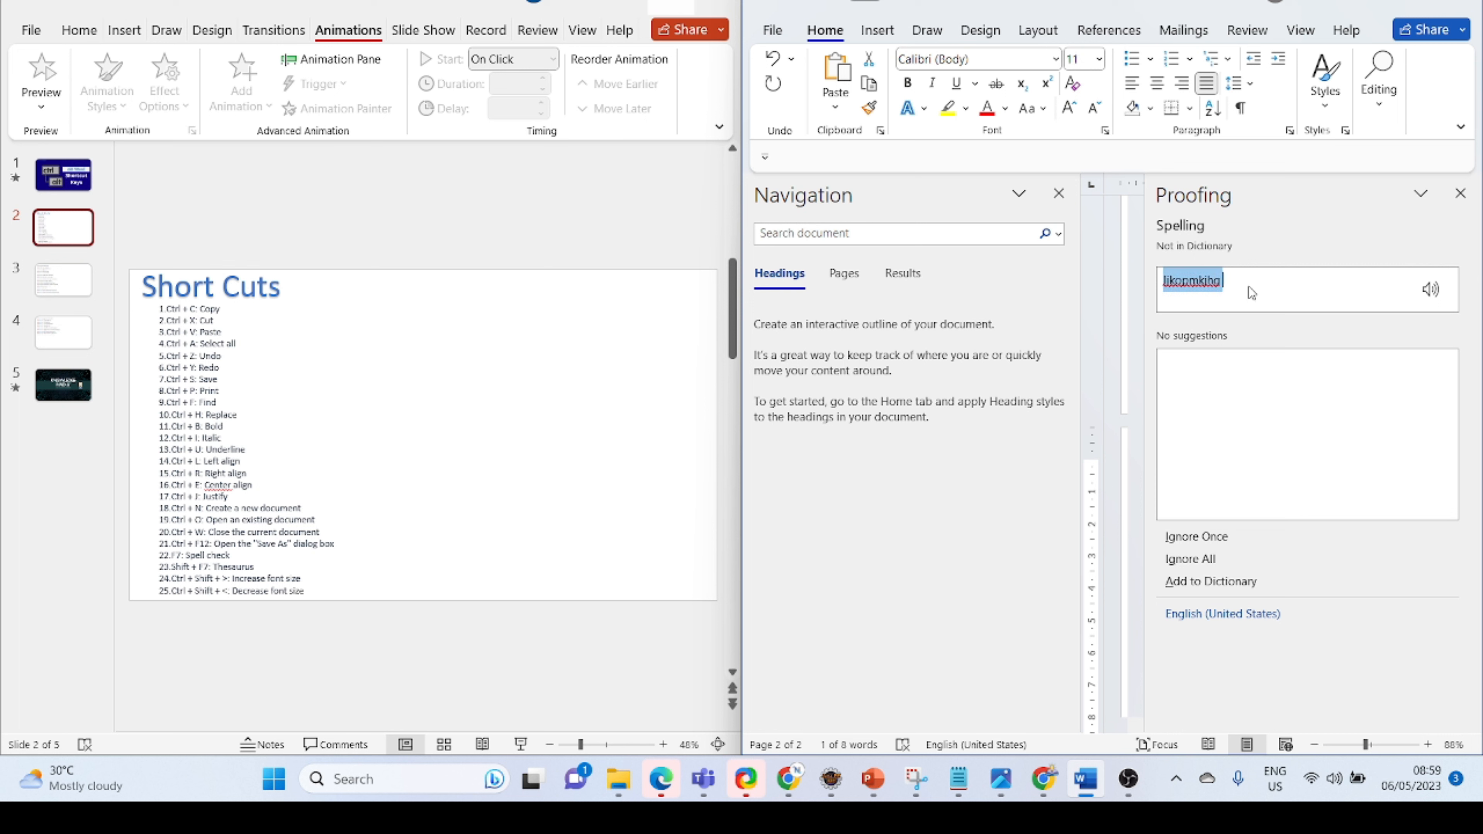
{"action": "left_click", "coordinate": [1460, 193]}
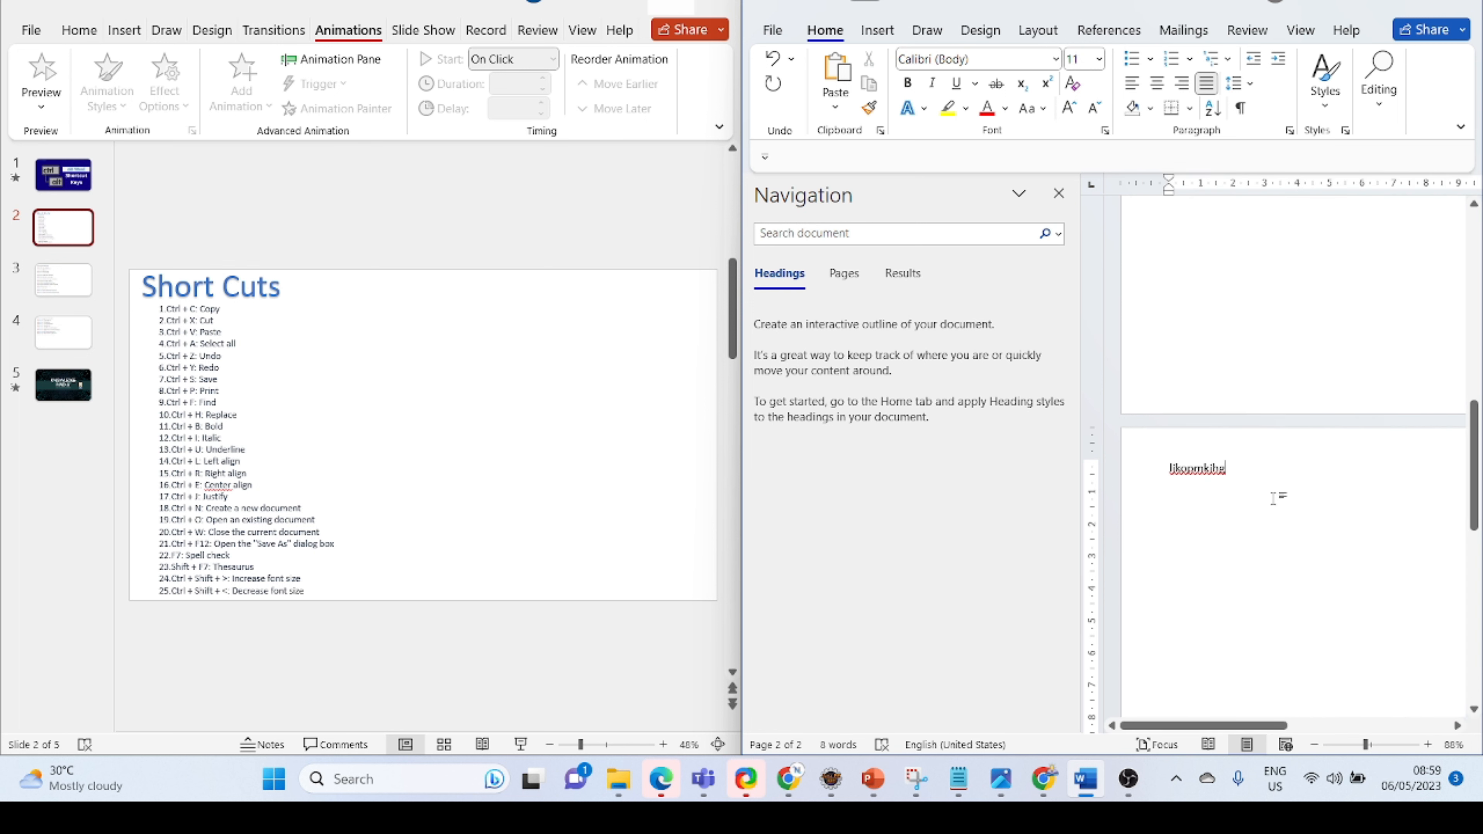
Delete the misspelled word at the start of the second page, leaving that line empty.
{"action": "scroll", "coordinate": [1273, 498], "scroll_direction": "down", "scroll_amount": 1}
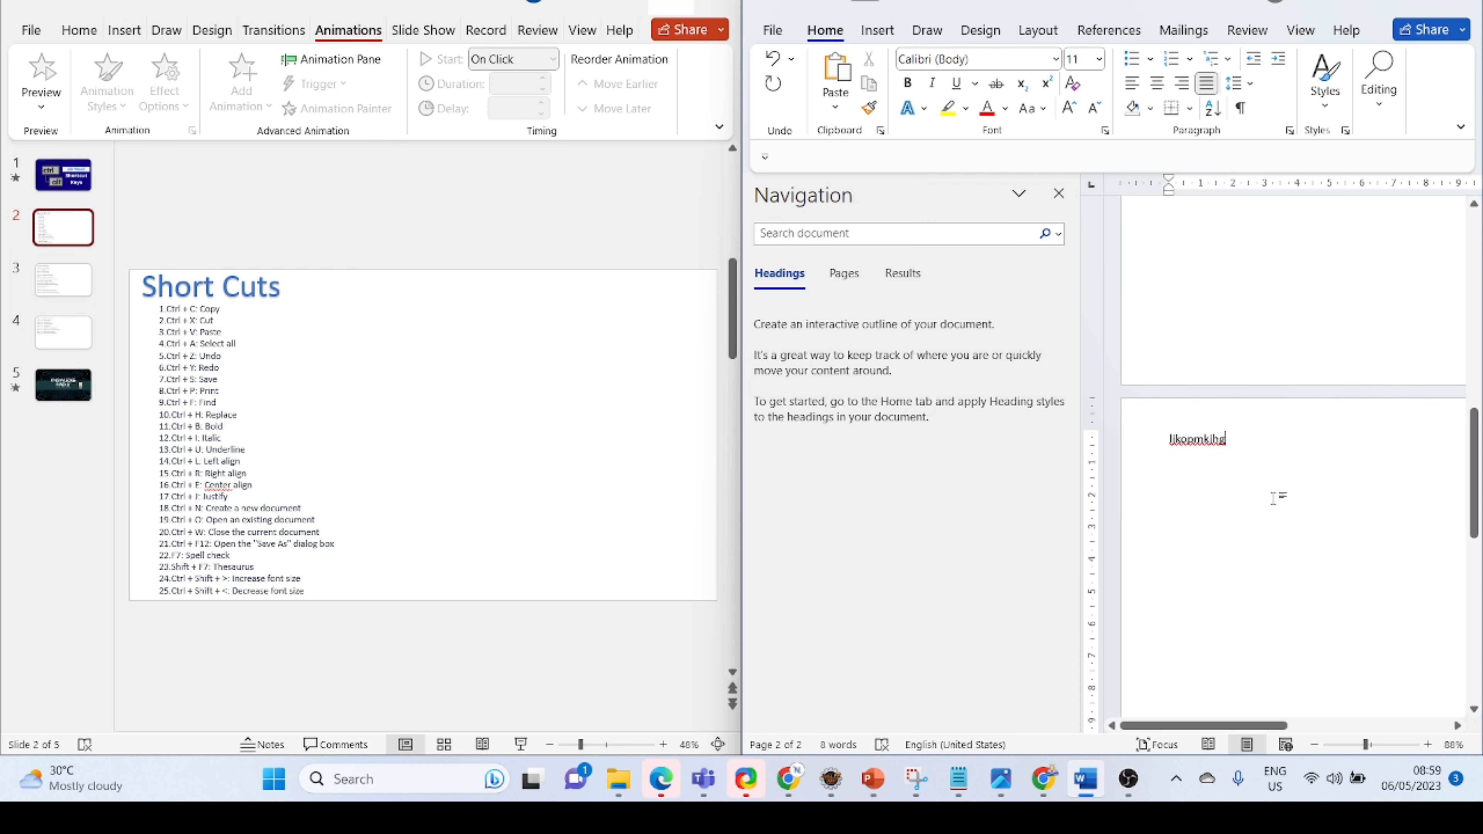
{"action": "key", "text": "BackSpace"}
{"action": "key", "text": "BackSpace"}
{"action": "key", "text": "BackSpace"}
{"action": "key", "text": "BackSpace"}
{"action": "key", "text": "BackSpace"}
{"action": "key", "text": "BackSpace"}
{"action": "key", "text": "BackSpace"}
{"action": "key", "text": "BackSpace"}
{"action": "key", "text": "BackSpace"}
{"action": "key", "text": "BackSpace"}
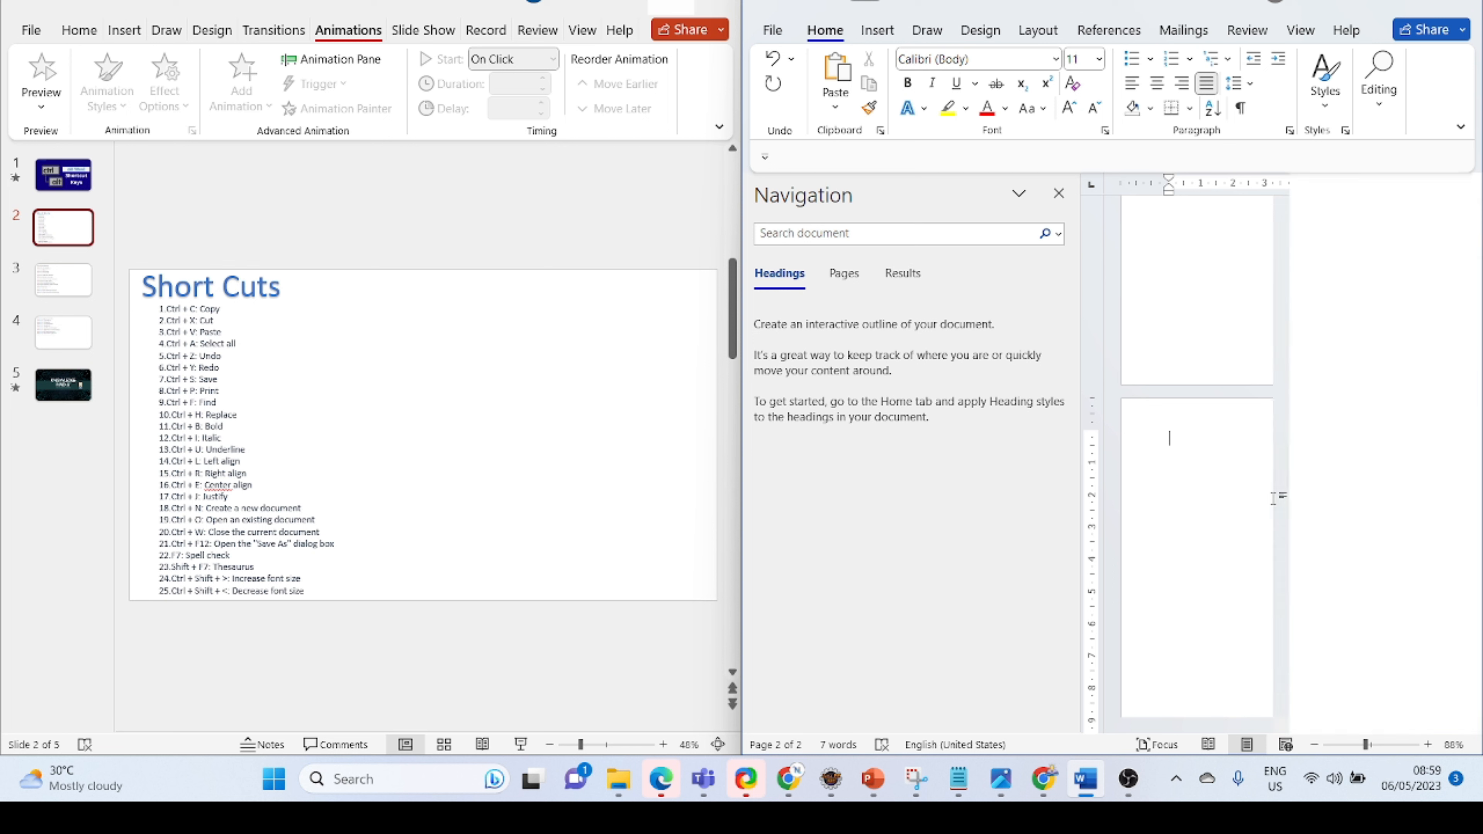
Look up "wait" in the Thesaurus, and close the Thesaurus and Navigation panes.
{"action": "key", "text": "shift+F7"}
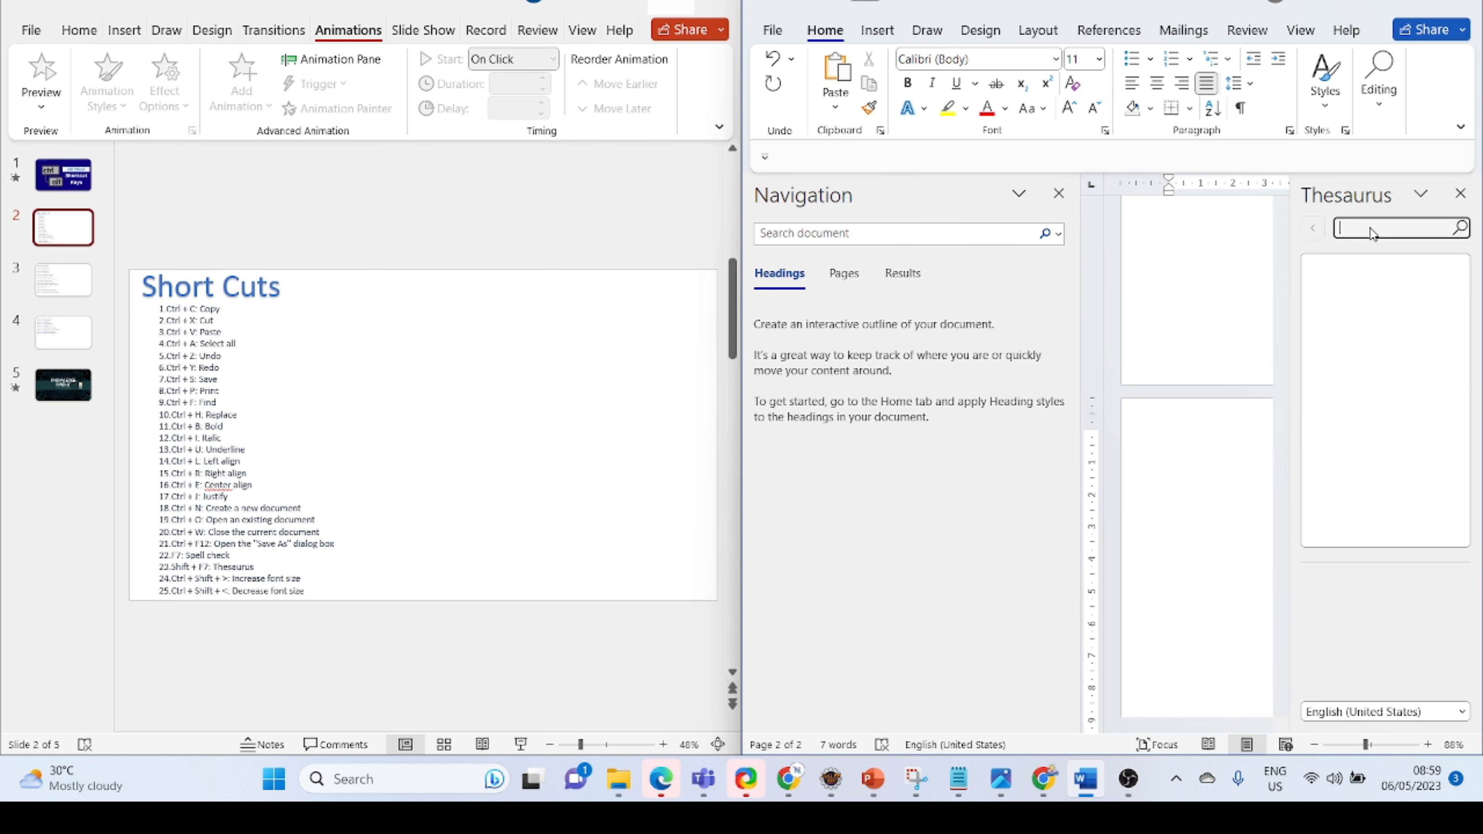
{"action": "type", "text": "wait"}
{"action": "key", "text": "Return"}
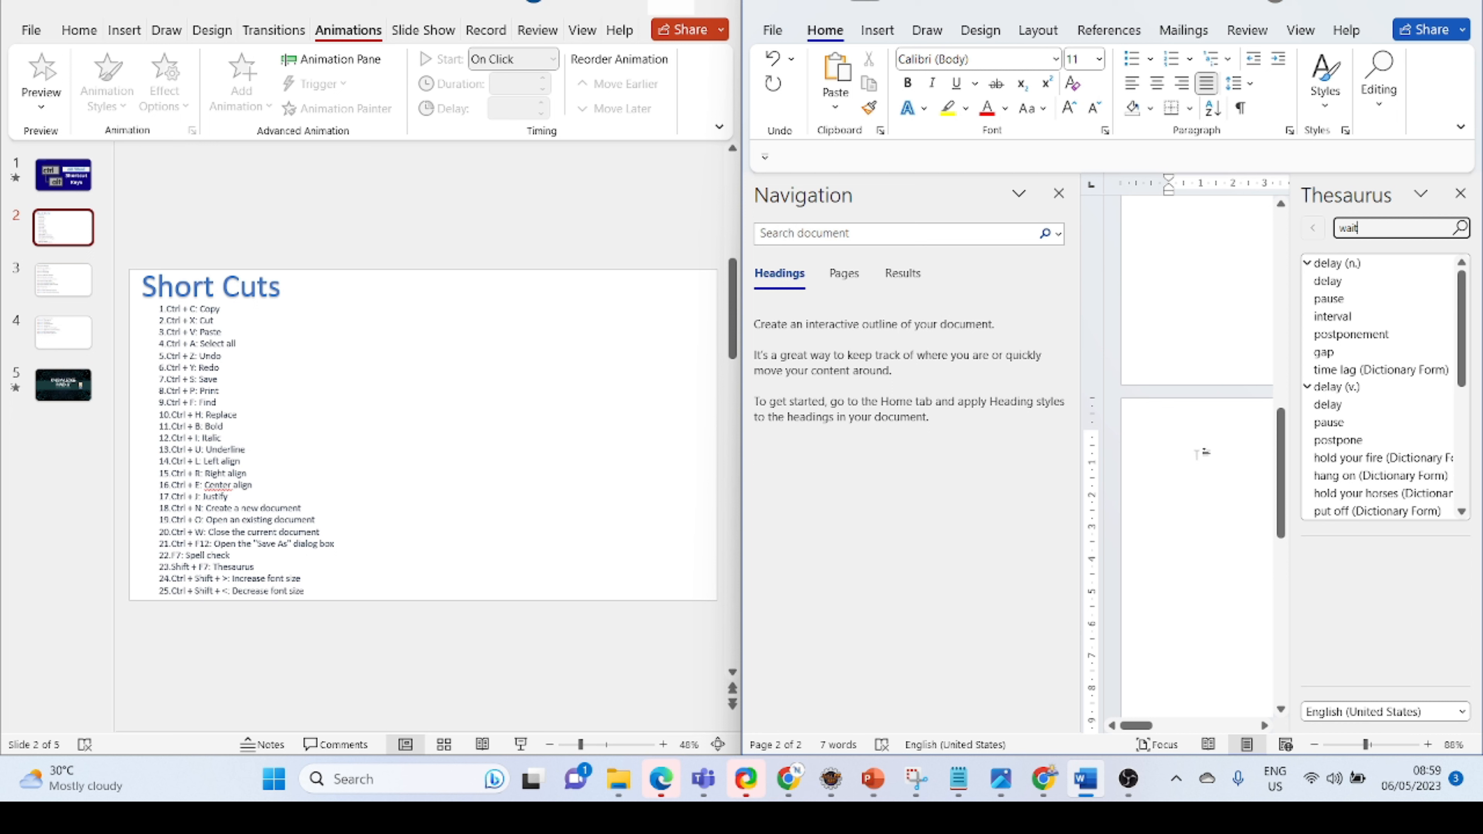
{"action": "left_click", "coordinate": [1201, 453]}
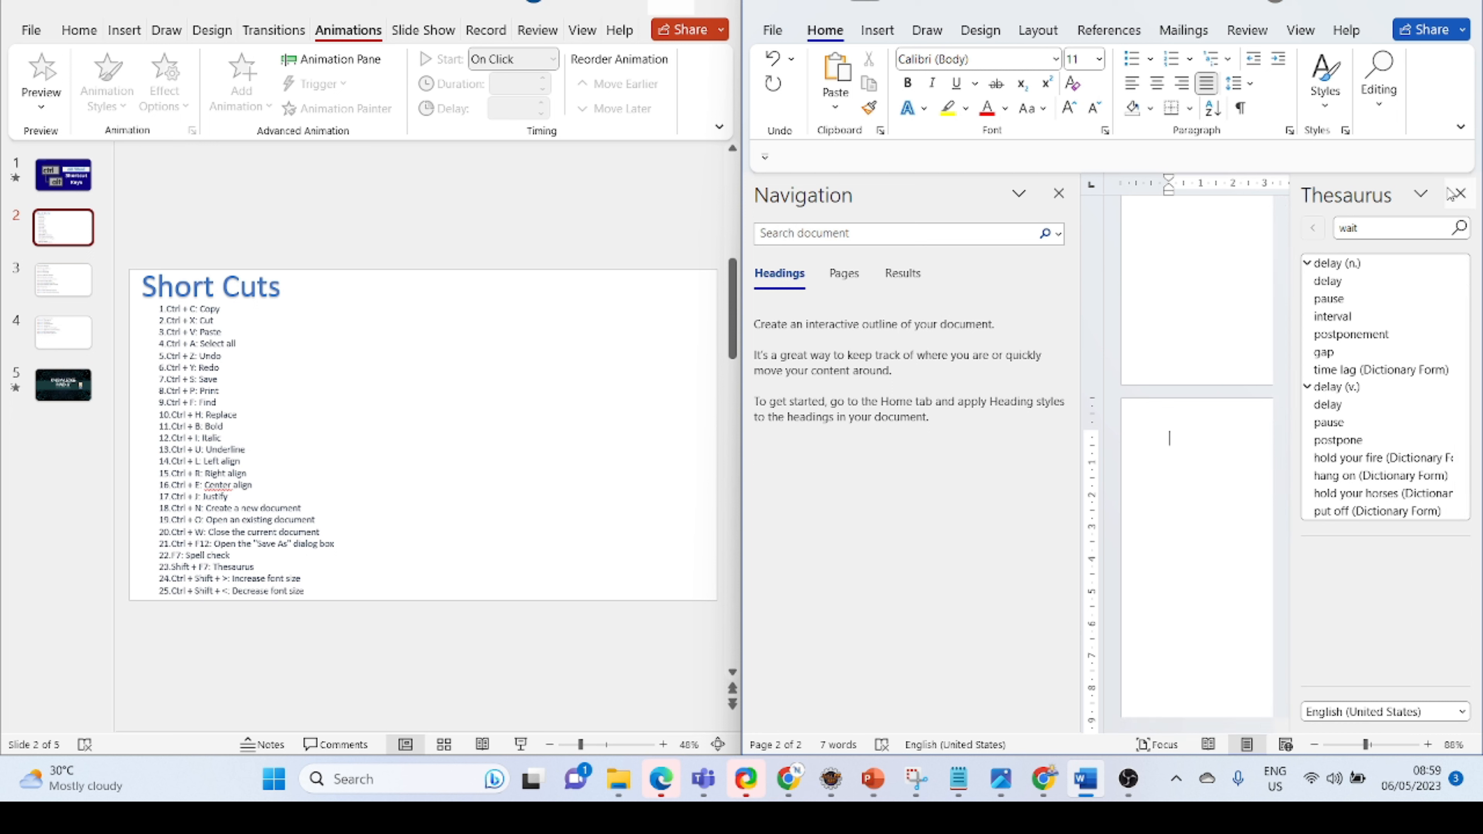
{"action": "left_click", "coordinate": [1452, 193]}
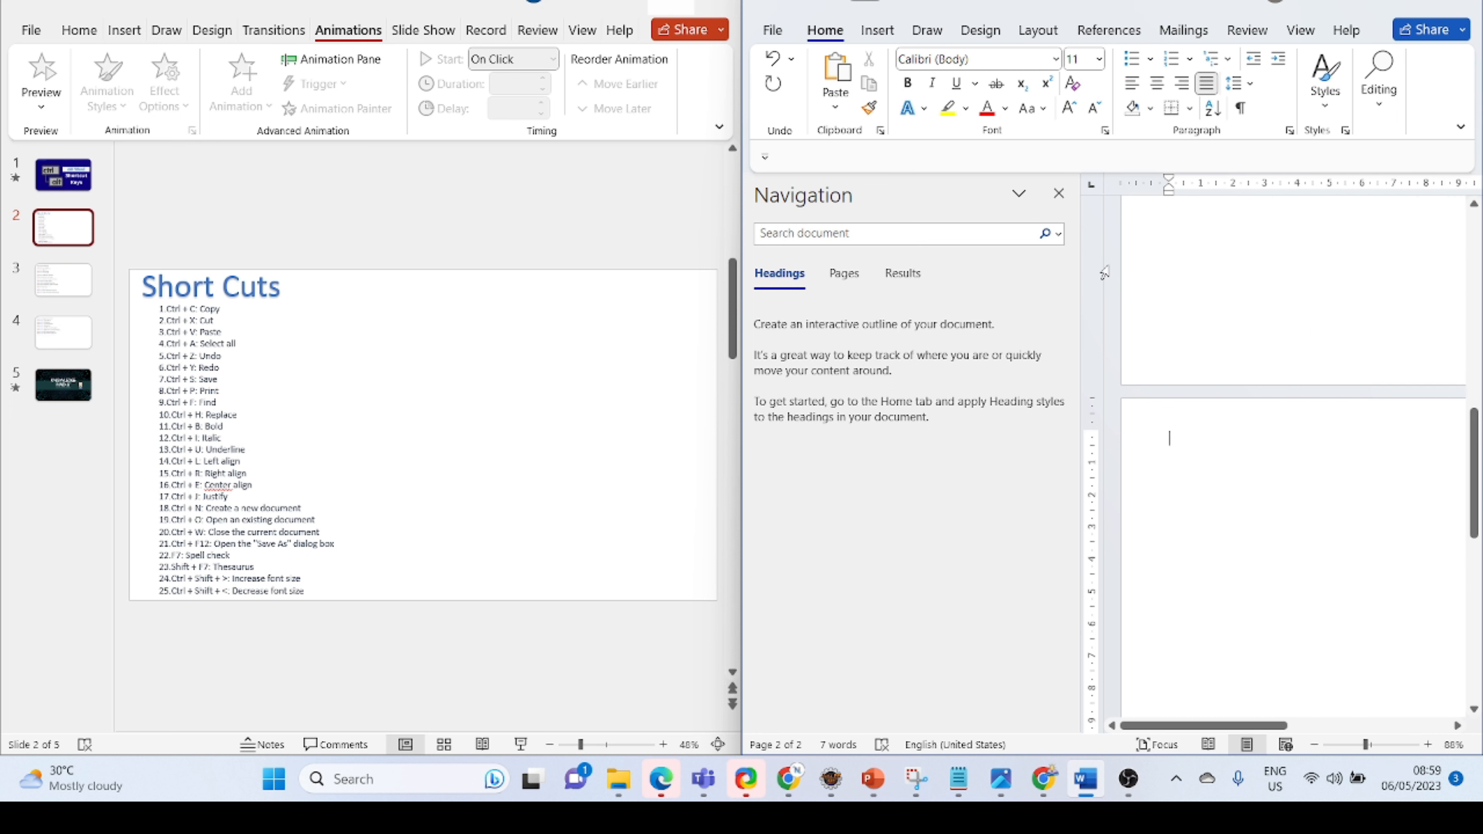
{"action": "left_click", "coordinate": [1057, 194]}
Increase the font size of the "The sentence" line to 12 and decrease it back to 11.
{"action": "scroll", "coordinate": [1187, 301], "scroll_direction": "up", "scroll_amount": 5}
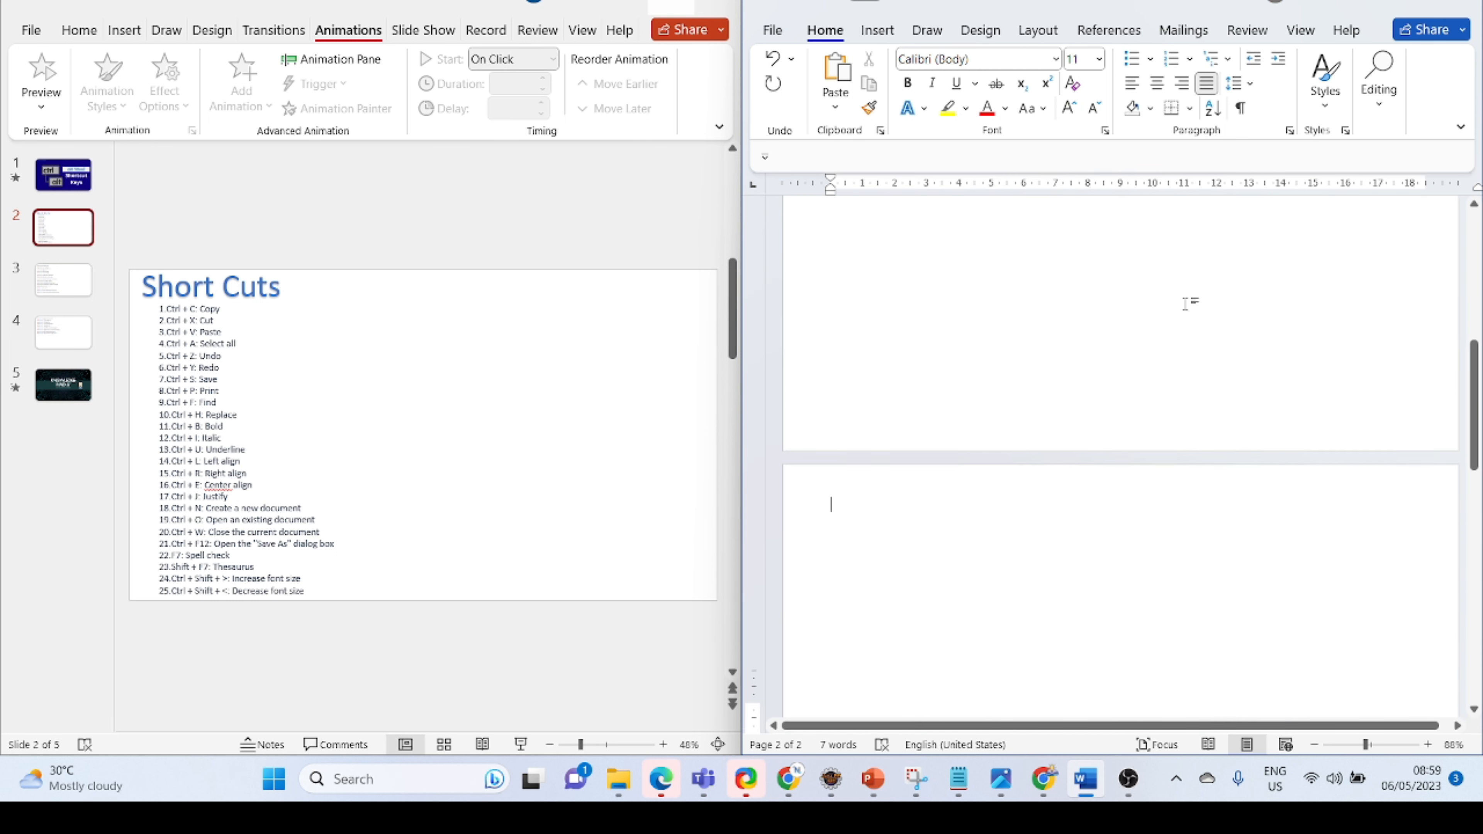
{"action": "scroll", "coordinate": [1186, 304], "scroll_direction": "up", "scroll_amount": 5}
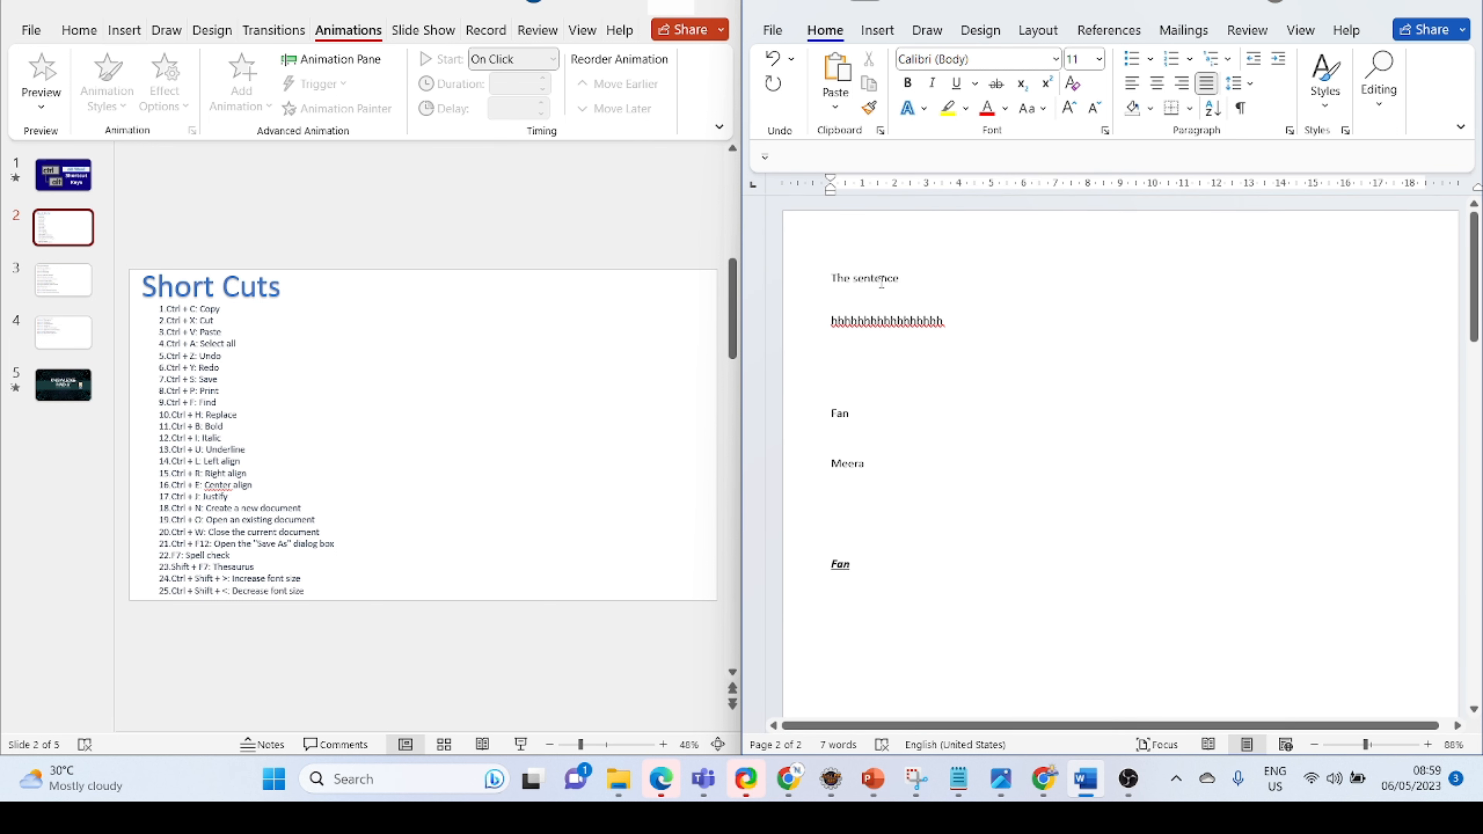
{"action": "triple_click", "coordinate": [874, 277]}
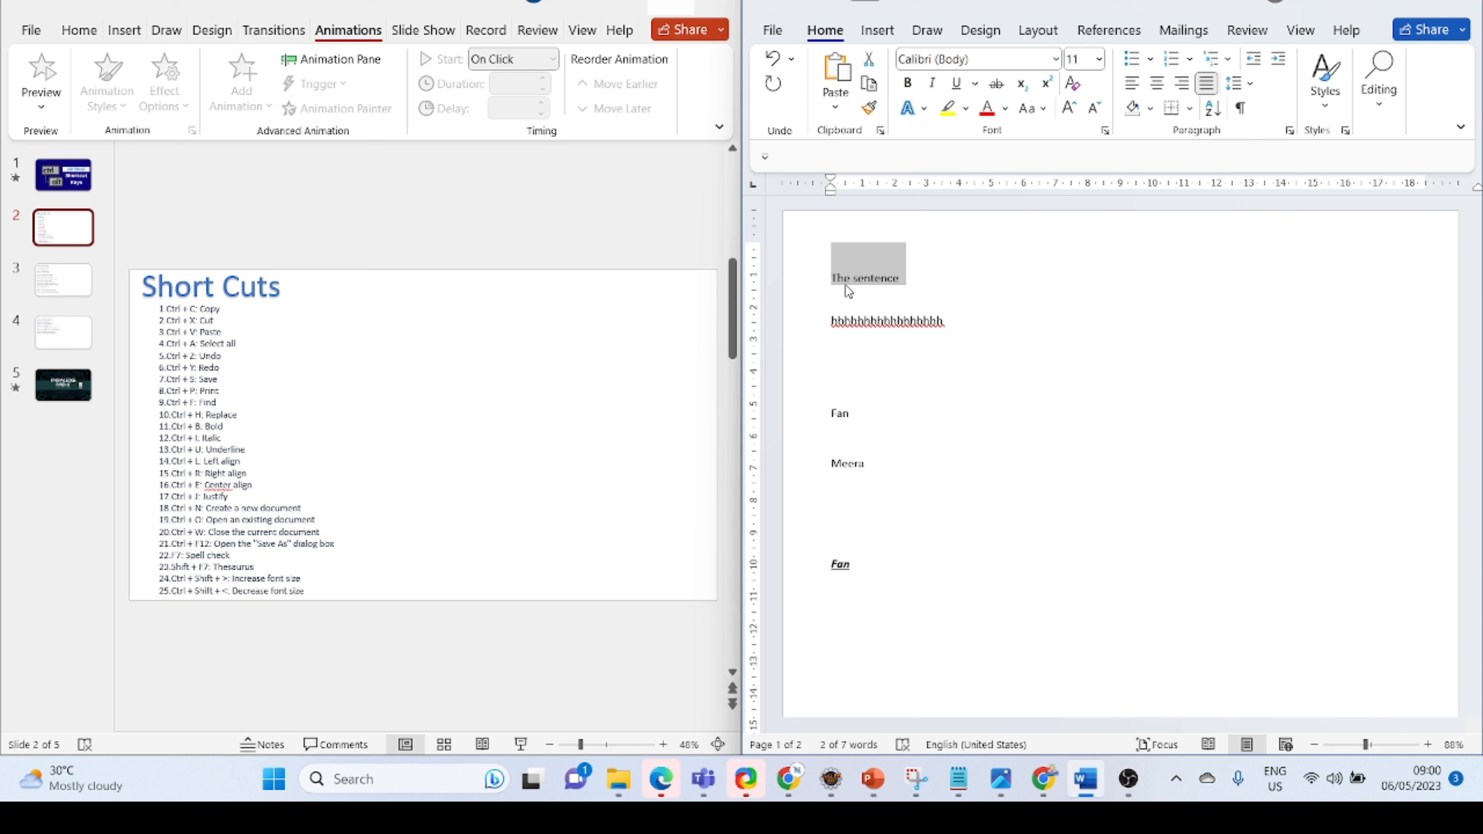
{"action": "key", "text": "ctrl+shift+period"}
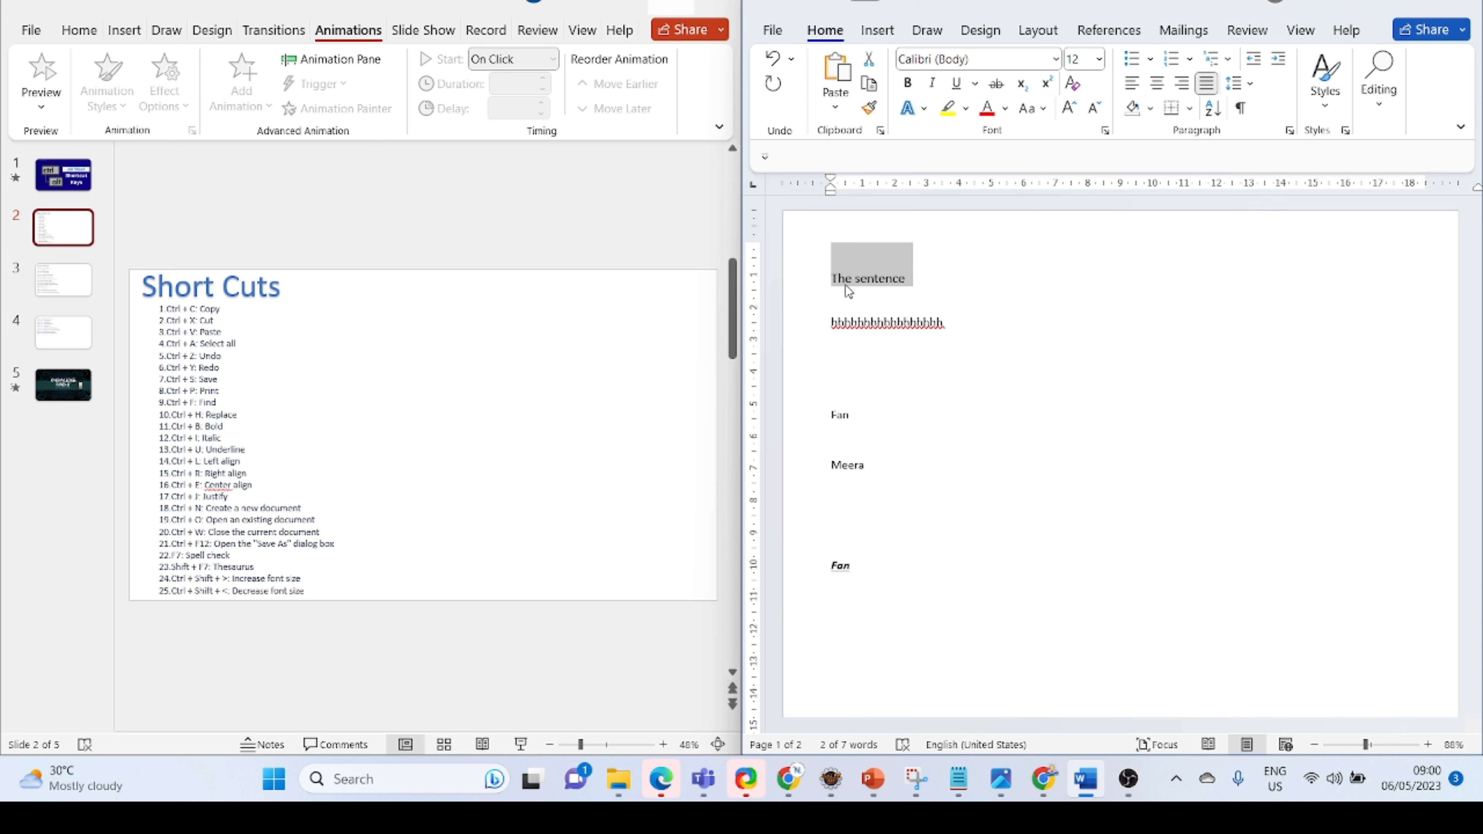
{"action": "key", "text": "ctrl+shift+comma"}
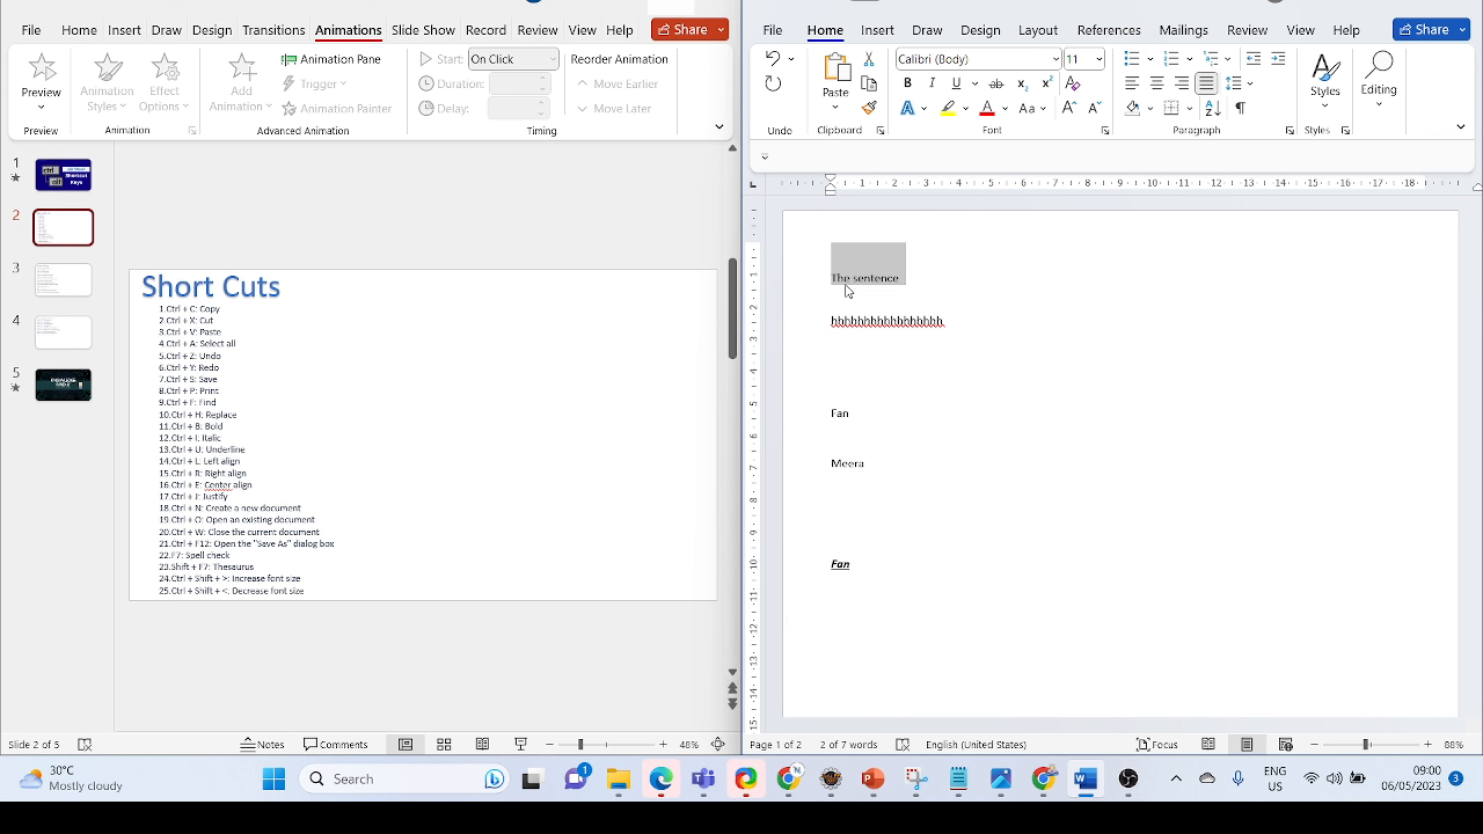
Show slide 3 of the shortcut list in PowerPoint, and apply all caps to the line of h's in Word.
{"action": "left_click", "coordinate": [69, 286]}
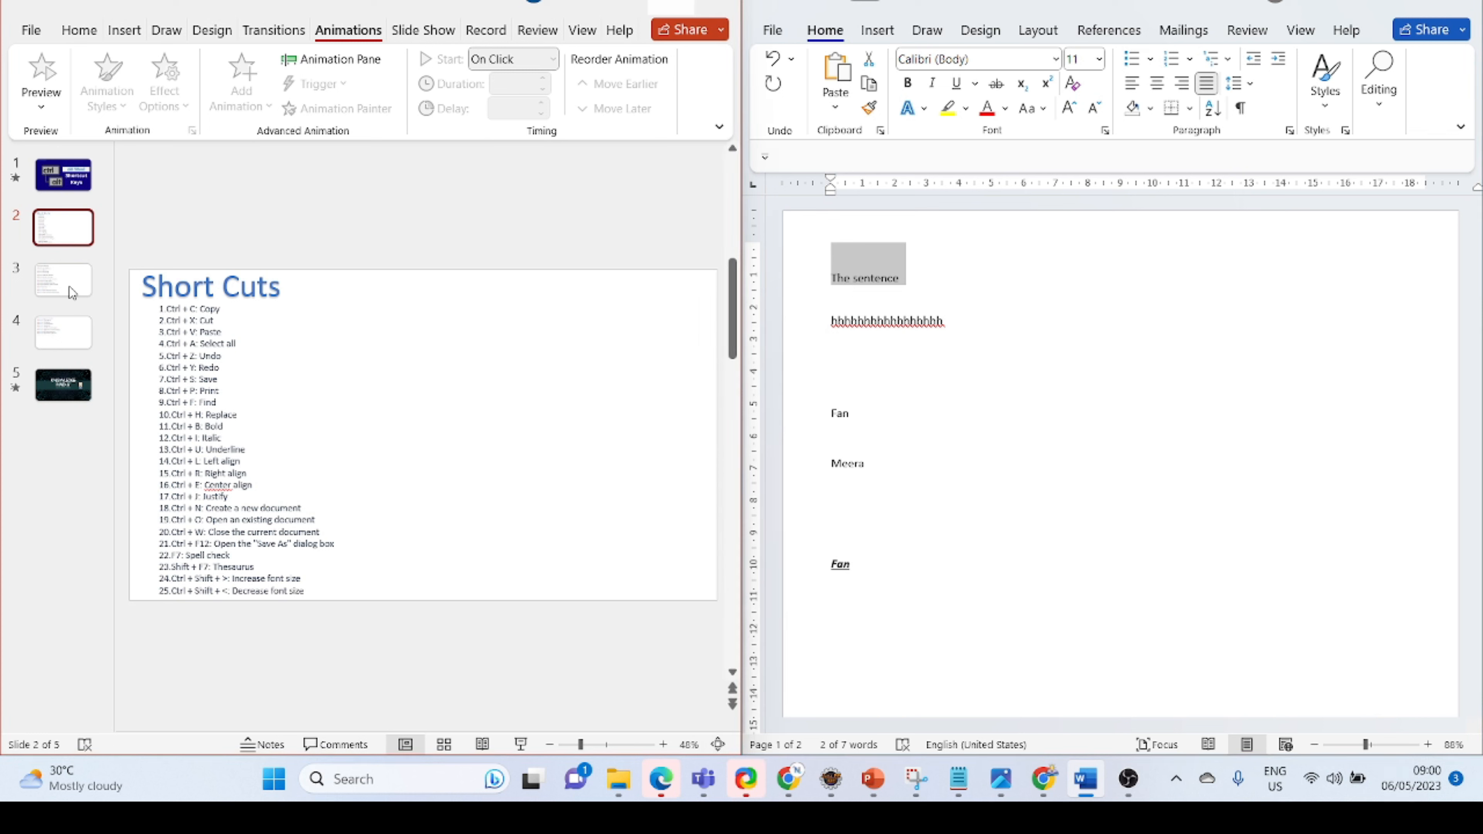
{"action": "left_click", "coordinate": [69, 287]}
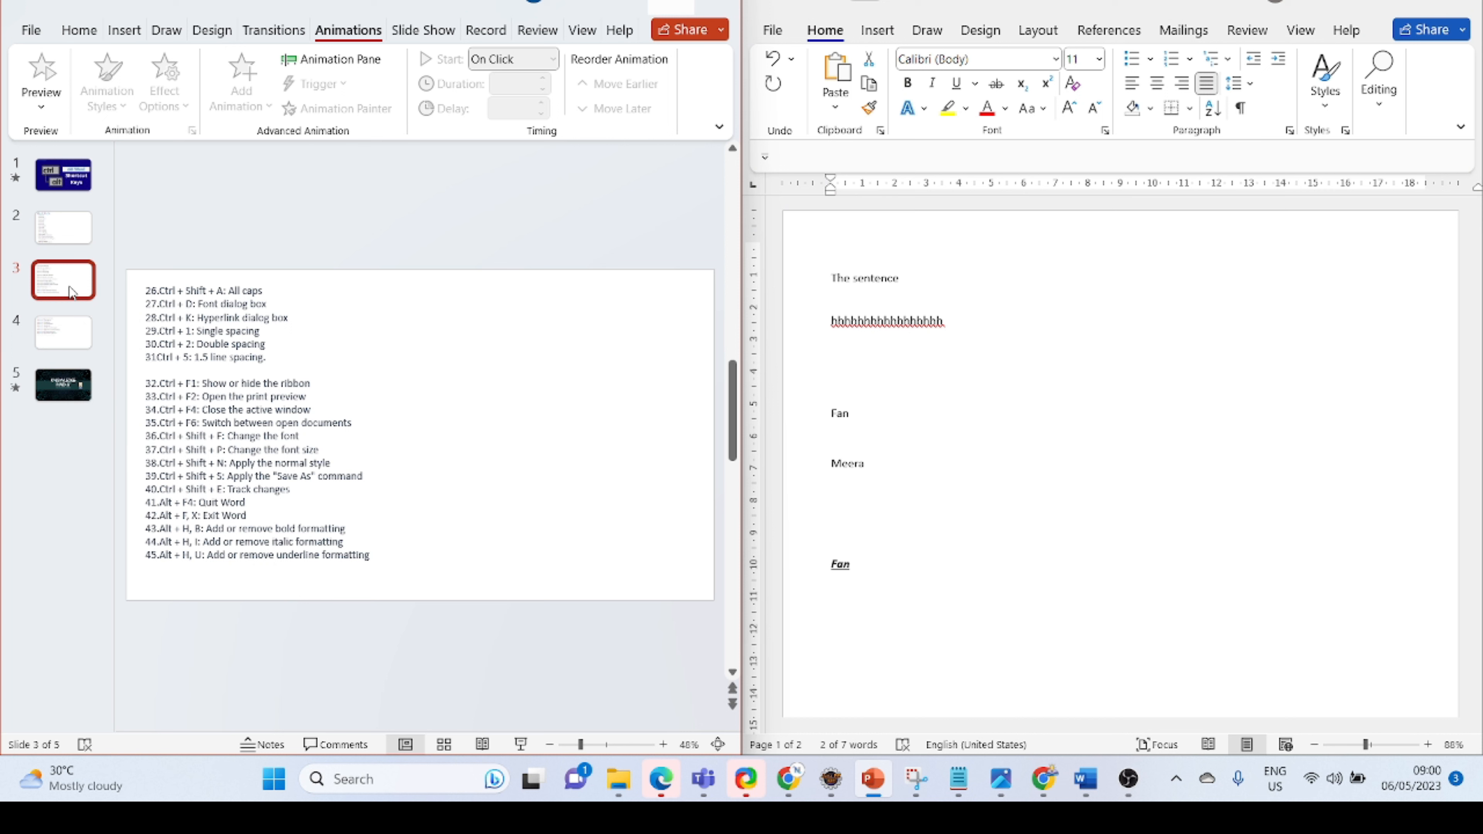
{"action": "left_click", "coordinate": [881, 327]}
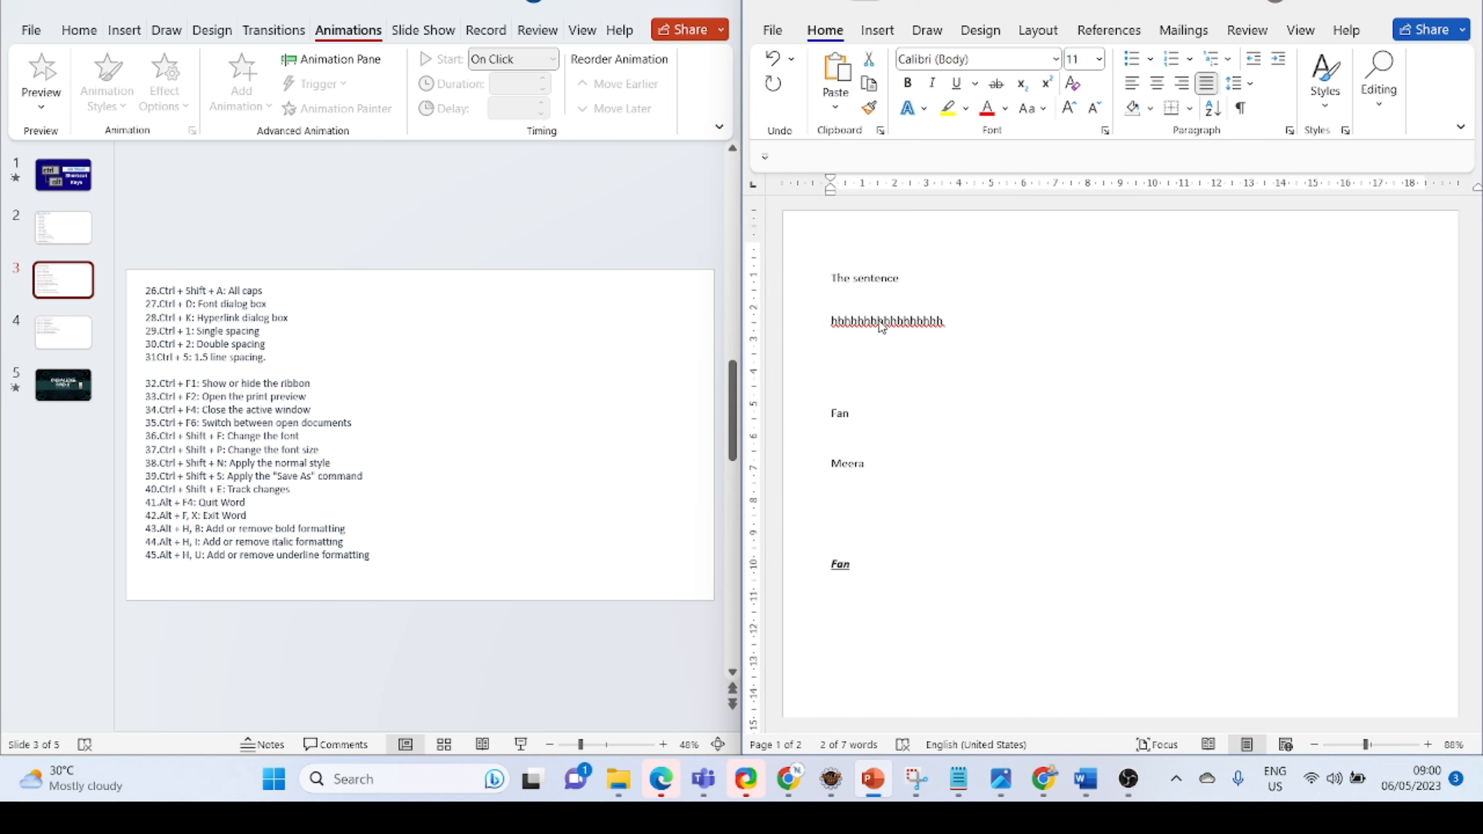
{"action": "double_click", "coordinate": [881, 325]}
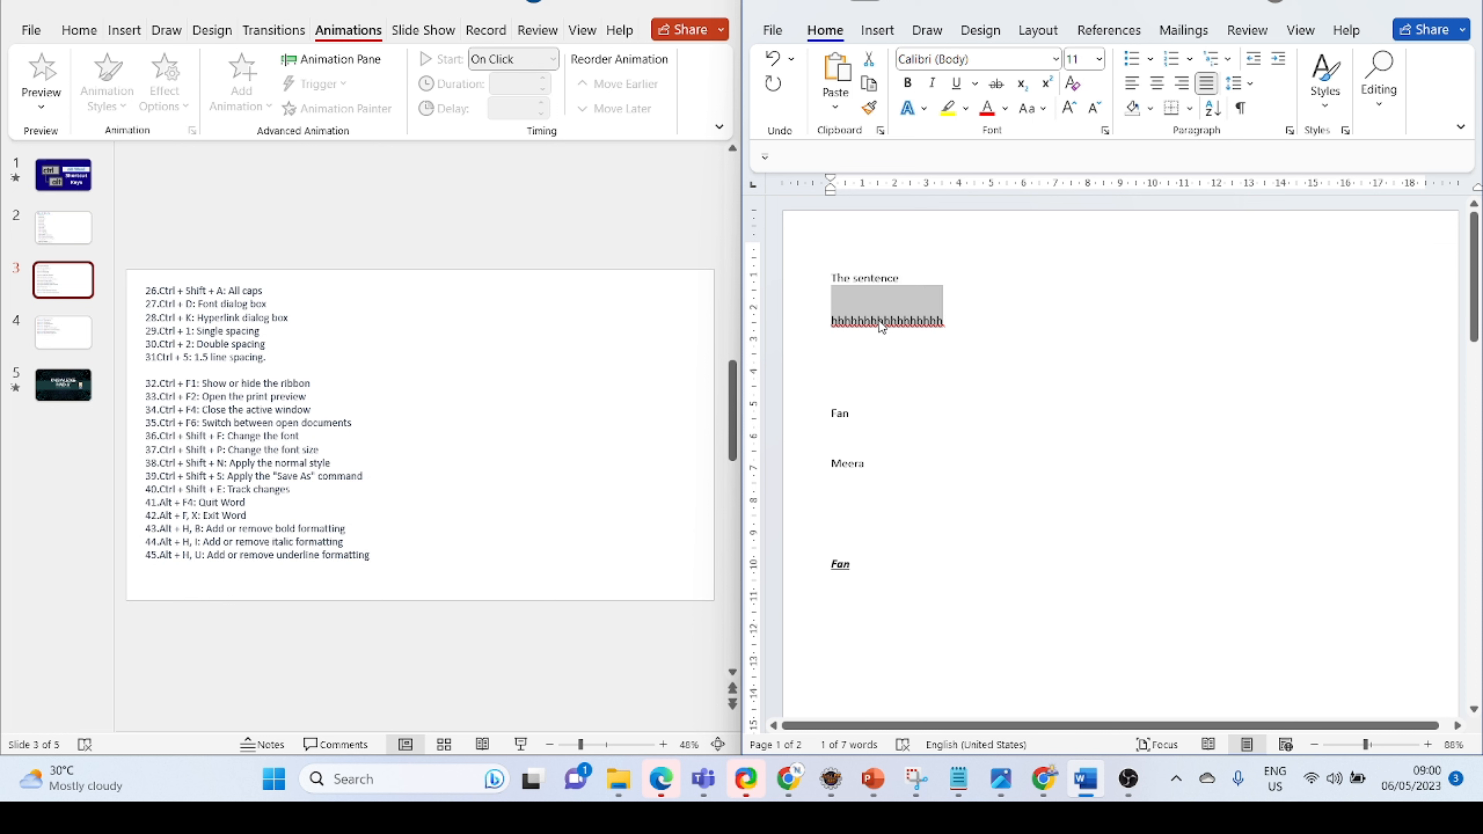
{"action": "key", "text": "ctrl+shift+a"}
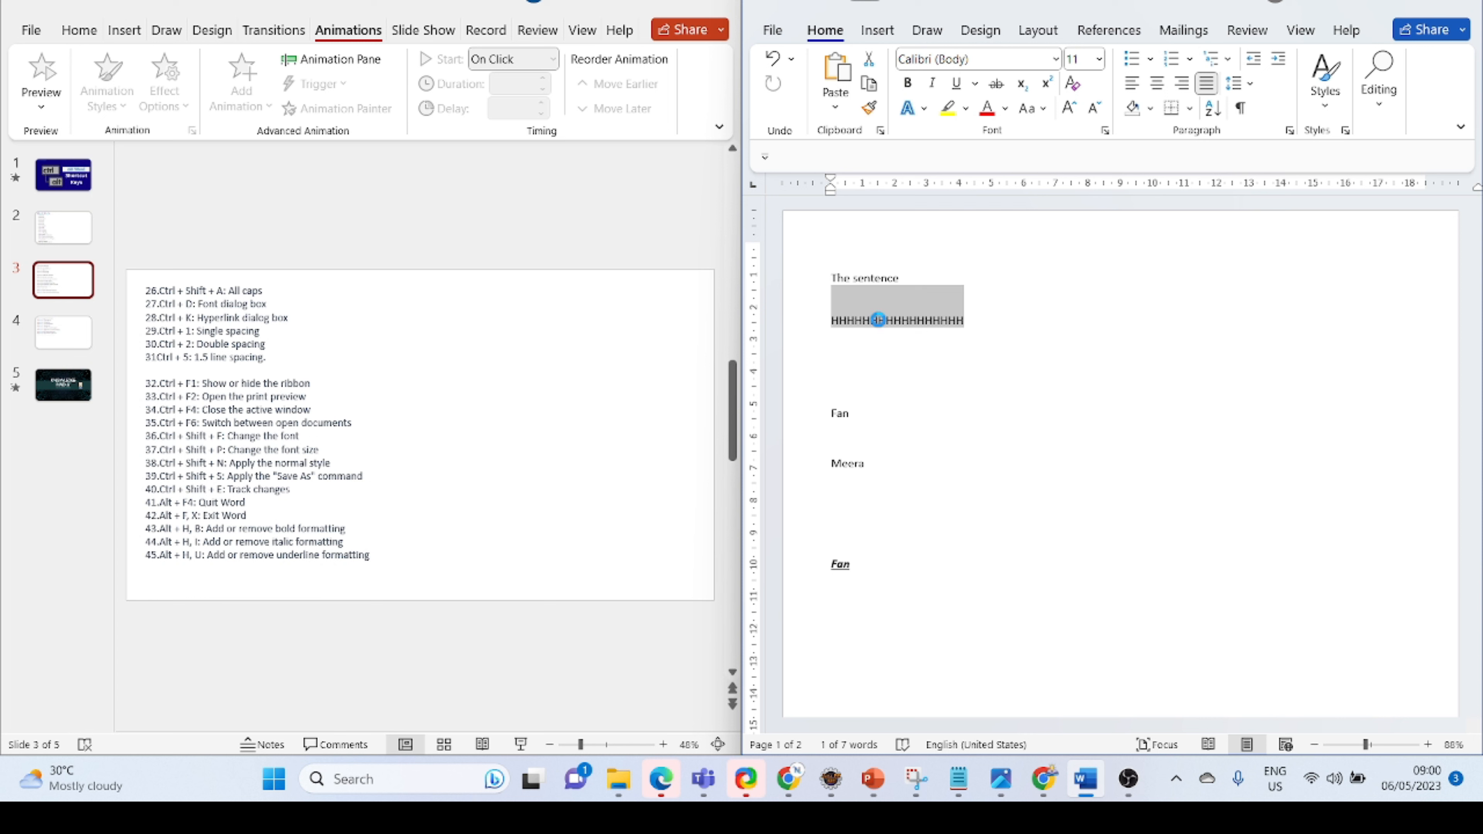
View the Font and Insert Hyperlink dialogs for the line of h's, cancelling each without changes.
{"action": "key", "text": "ctrl+d"}
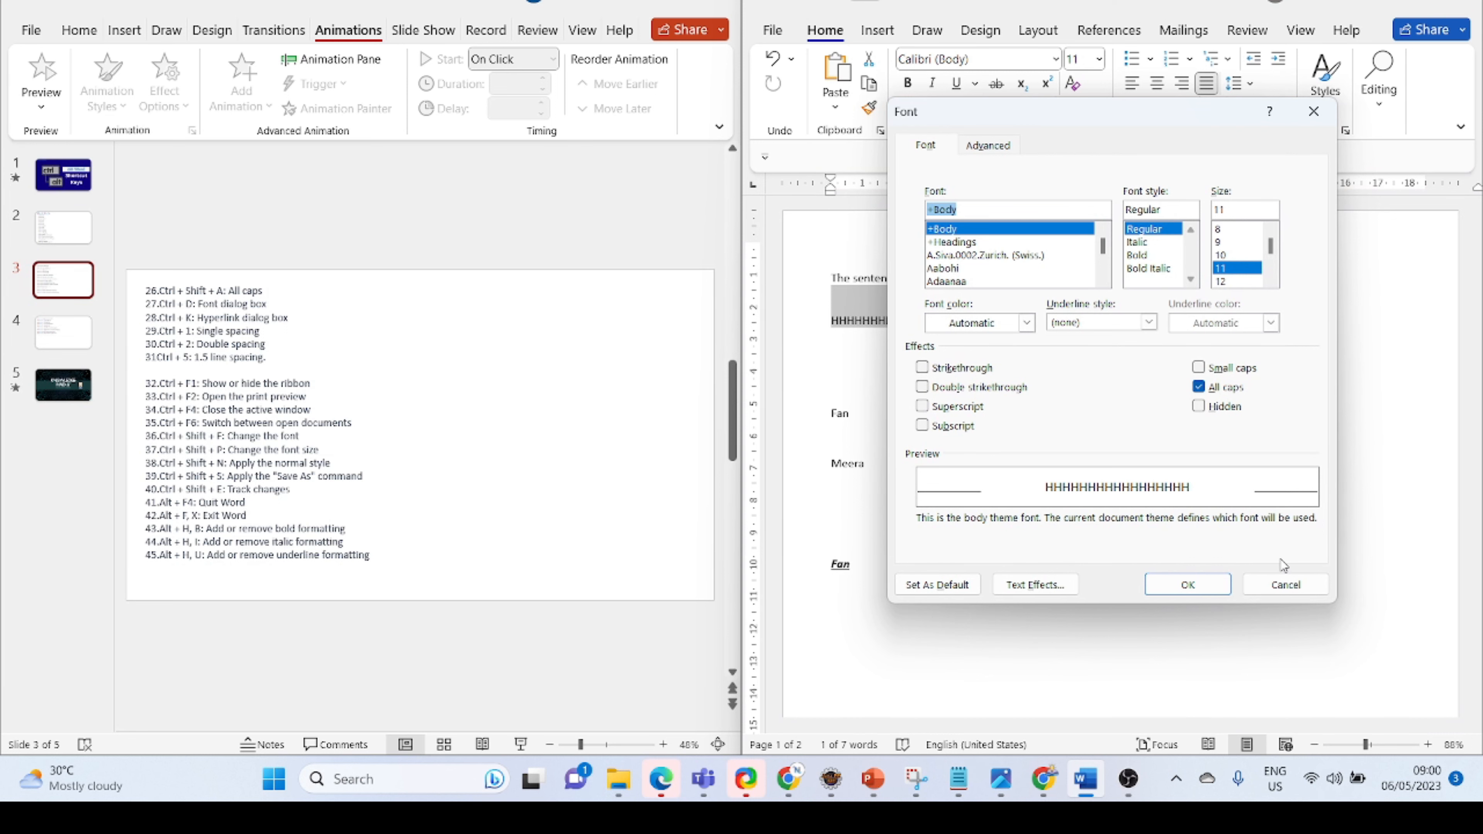
{"action": "left_click", "coordinate": [1284, 585]}
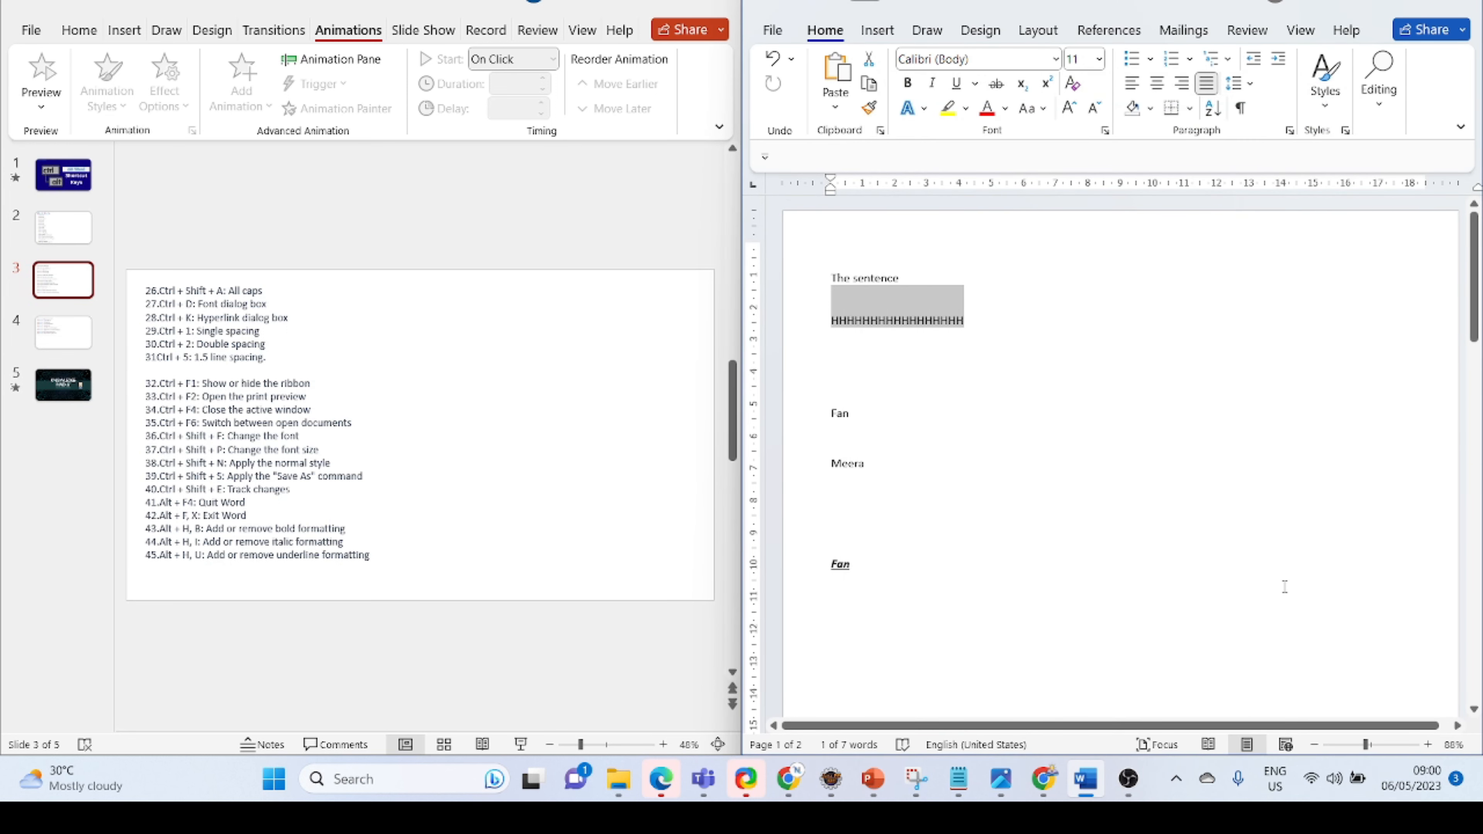
{"action": "key", "text": "ctrl+k"}
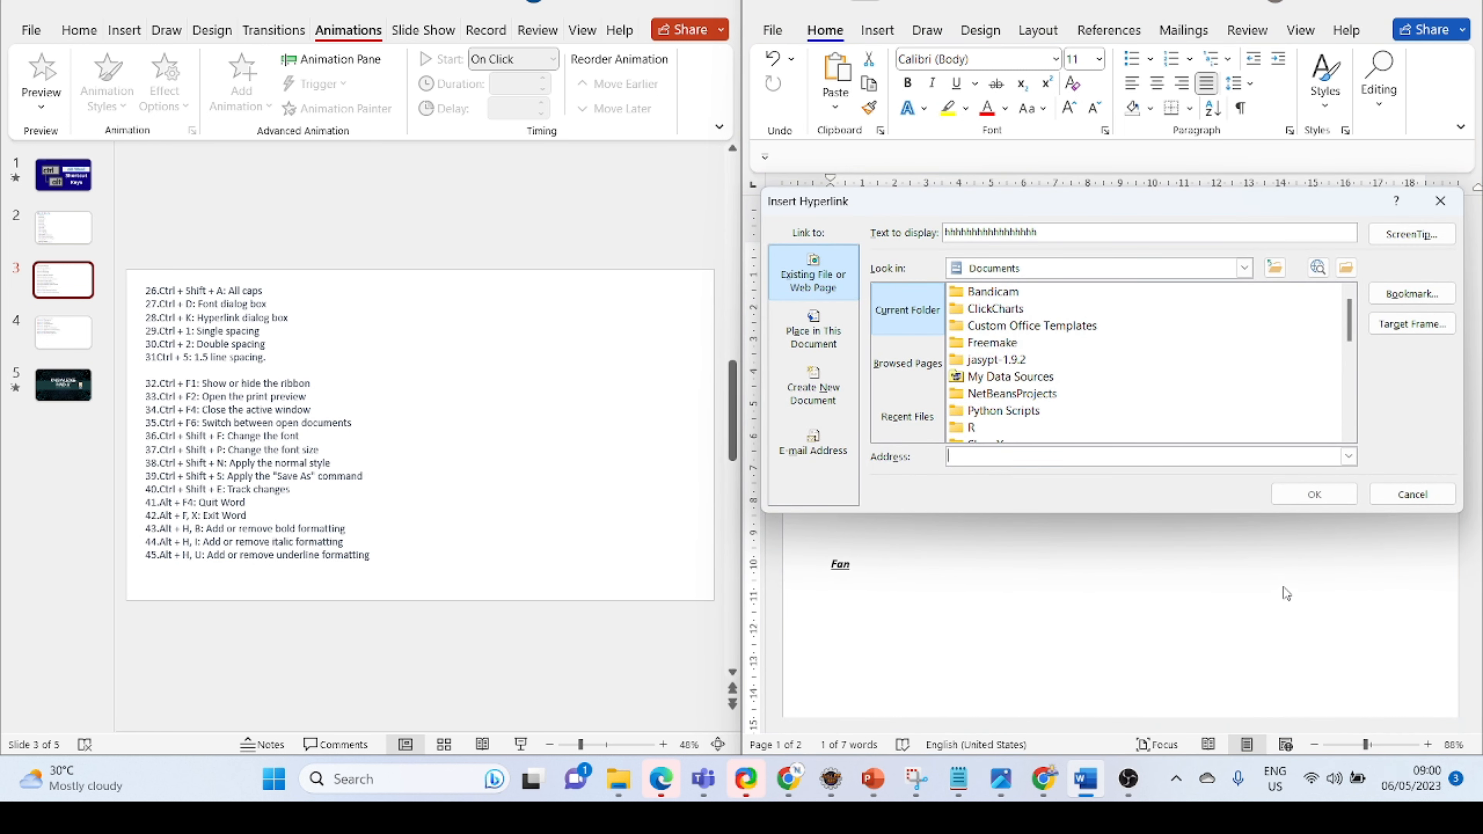
{"action": "left_click", "coordinate": [1405, 495]}
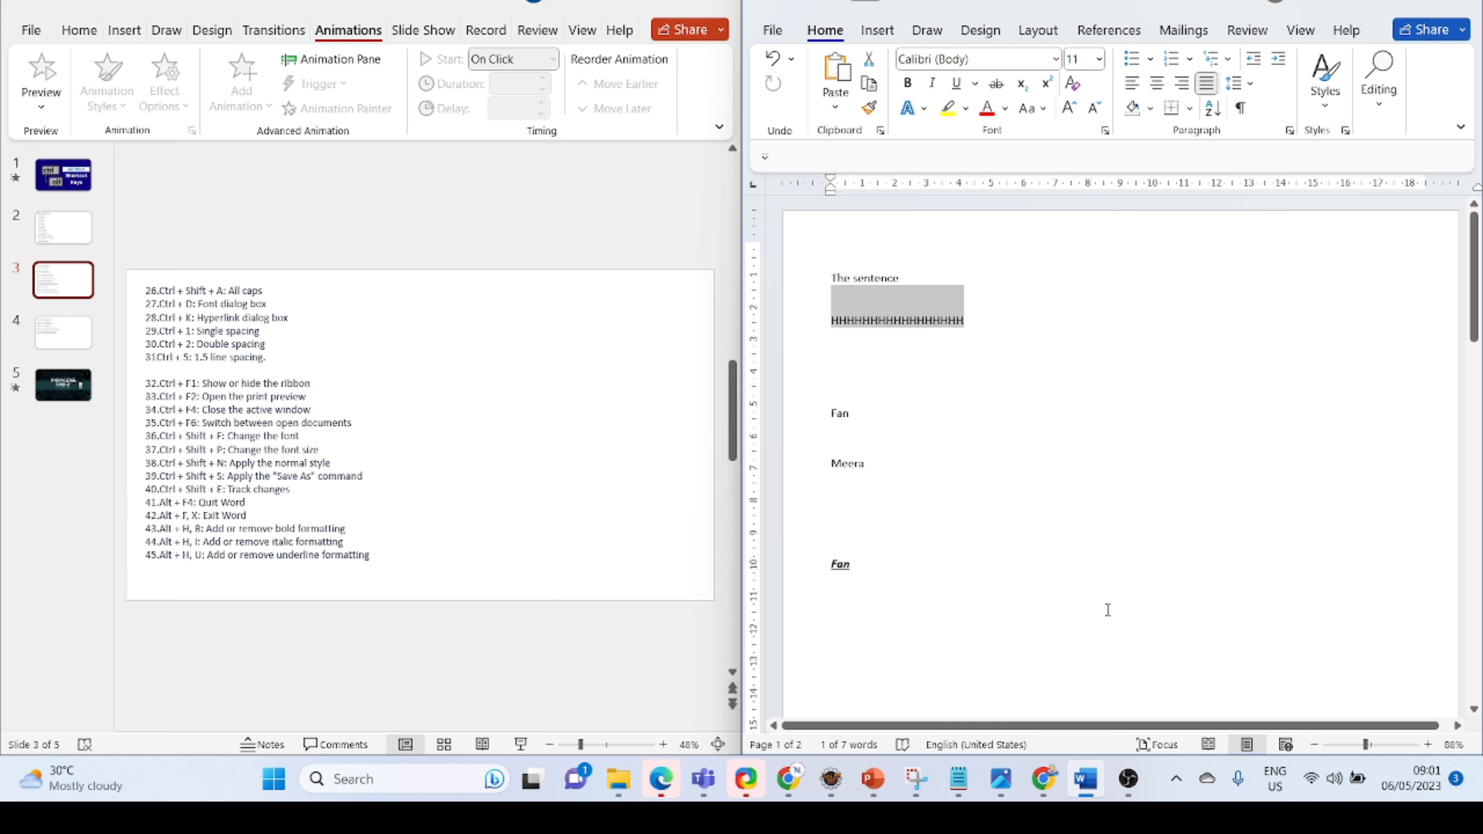
Hide the ribbon and show it again, and view the print preview before returning to the document.
{"action": "key", "text": "ctrl+F1"}
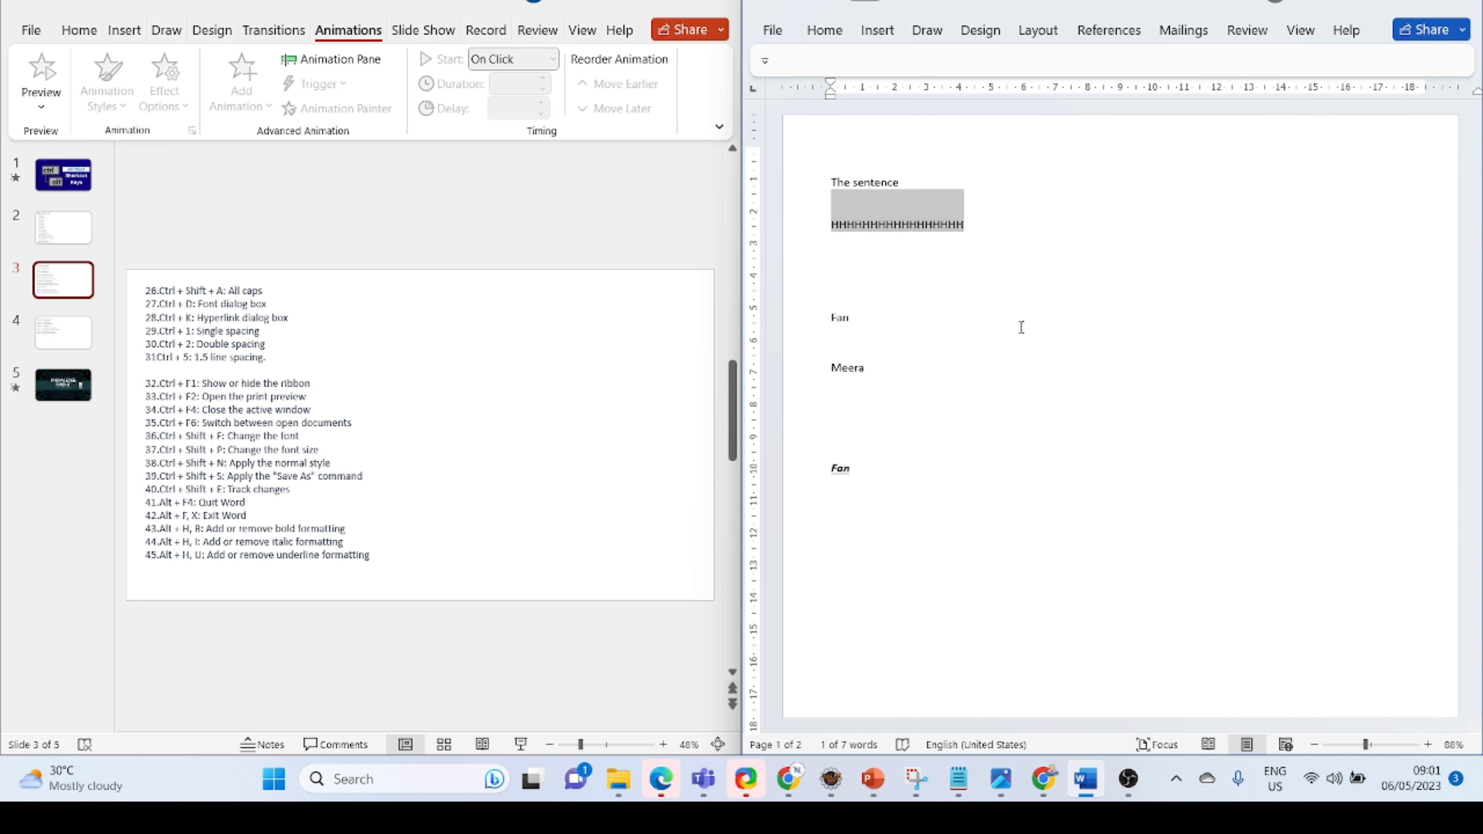
{"action": "key", "text": "ctrl+F1"}
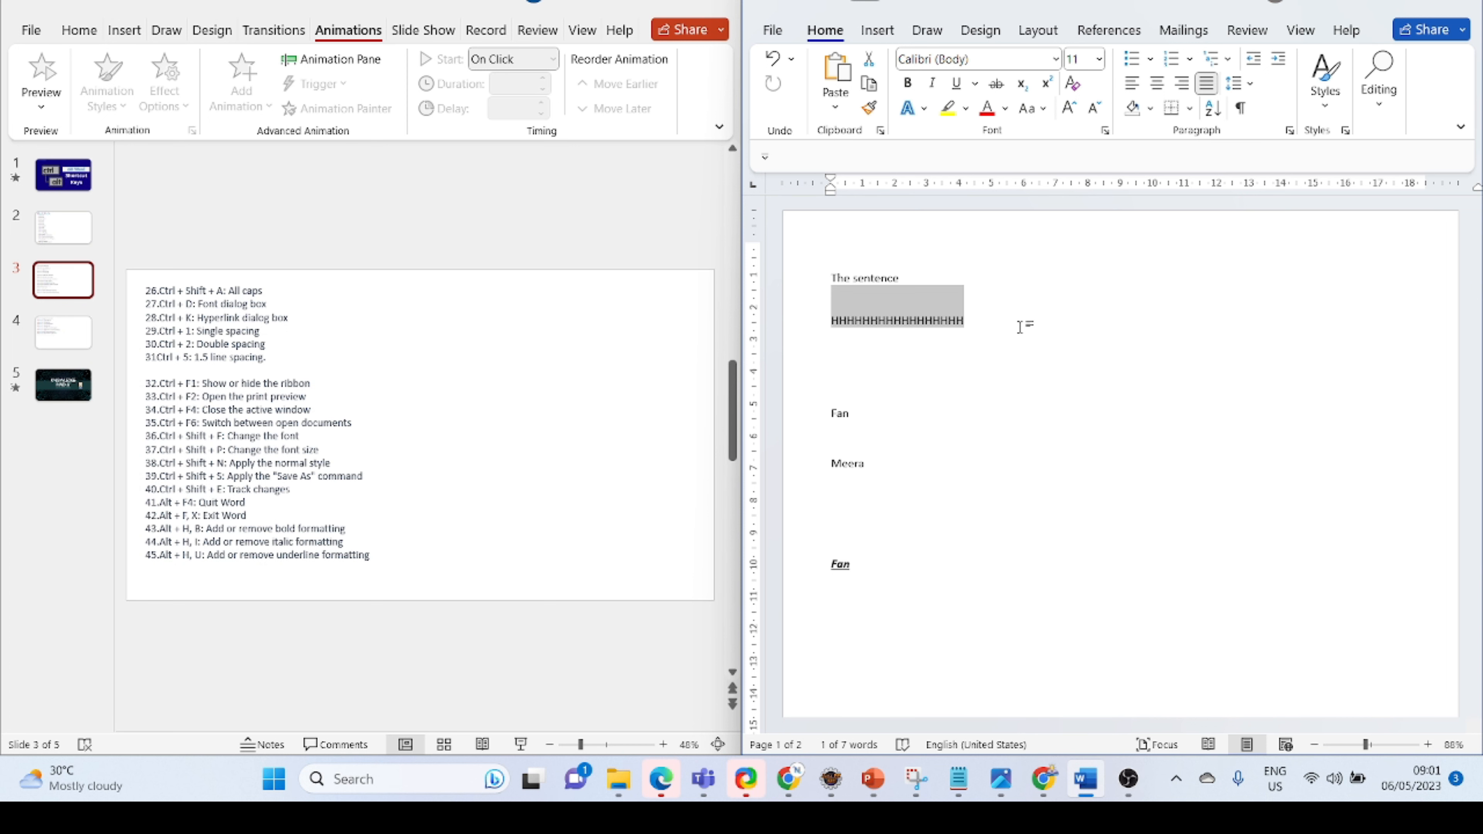
{"action": "key", "text": "ctrl+F2"}
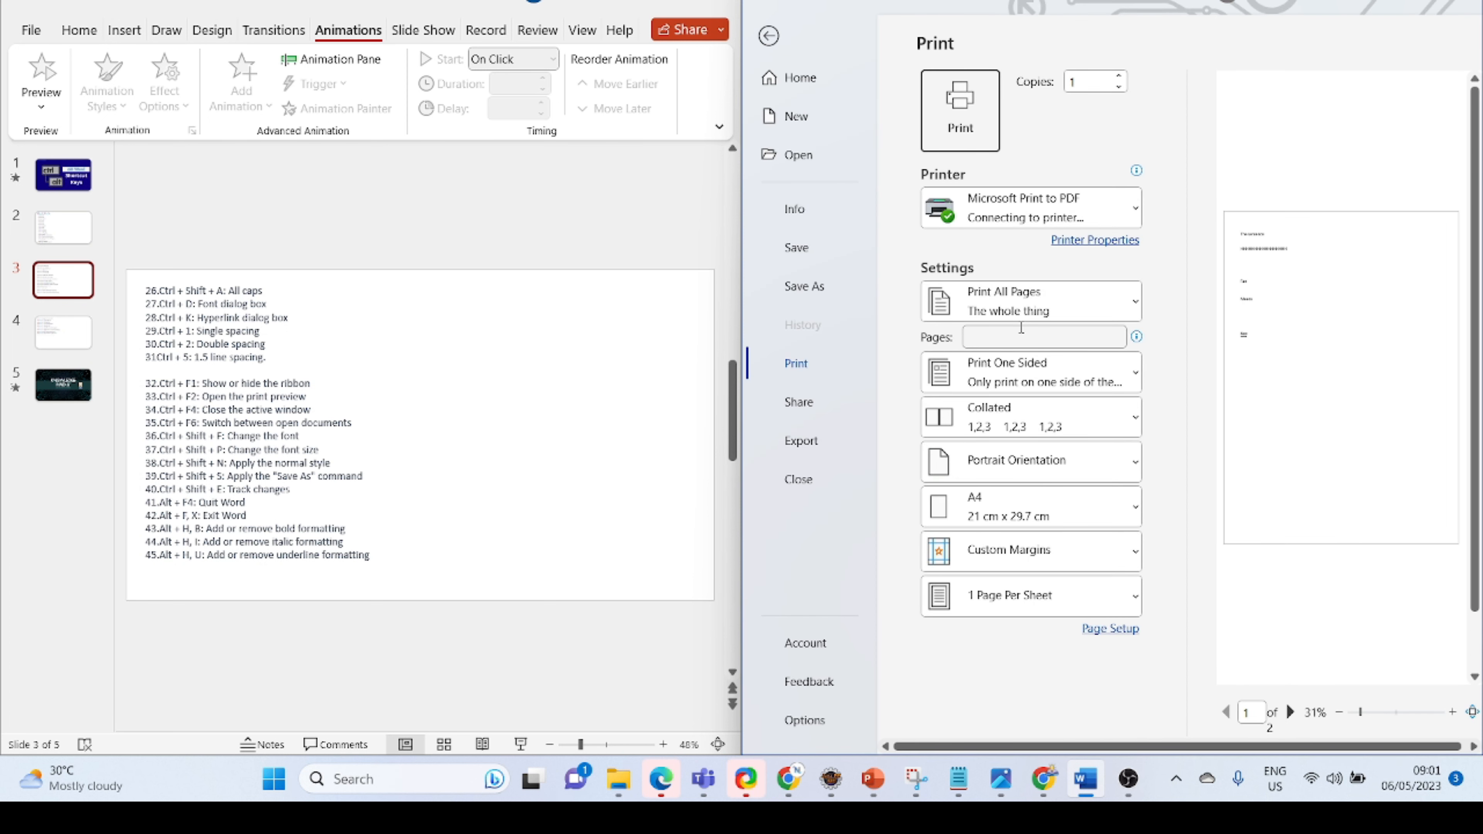
{"action": "left_click", "coordinate": [768, 43]}
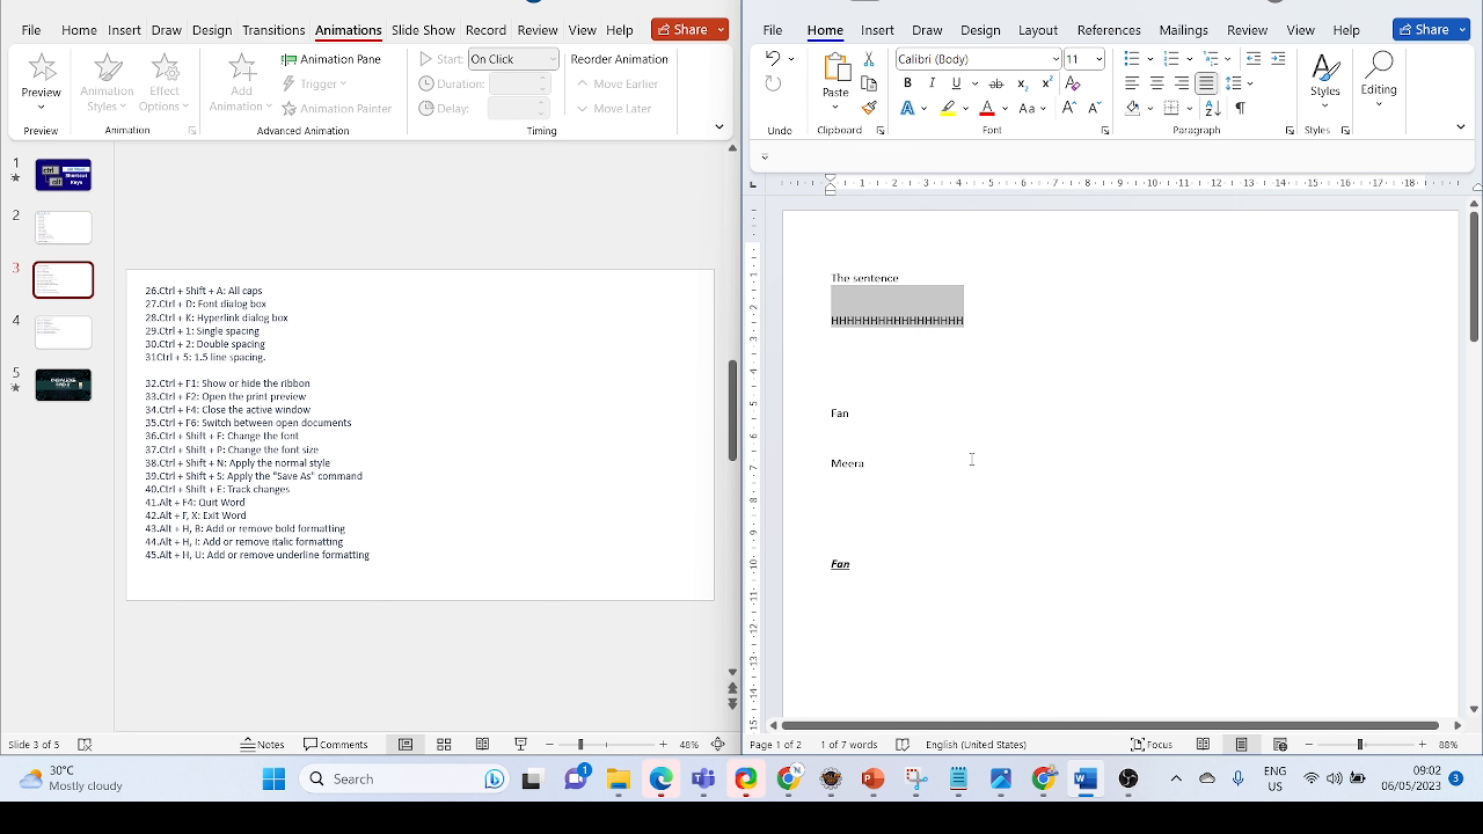
View the font and font size settings in the Font dialog, closing it each time without changes.
{"action": "key", "text": "ctrl+d"}
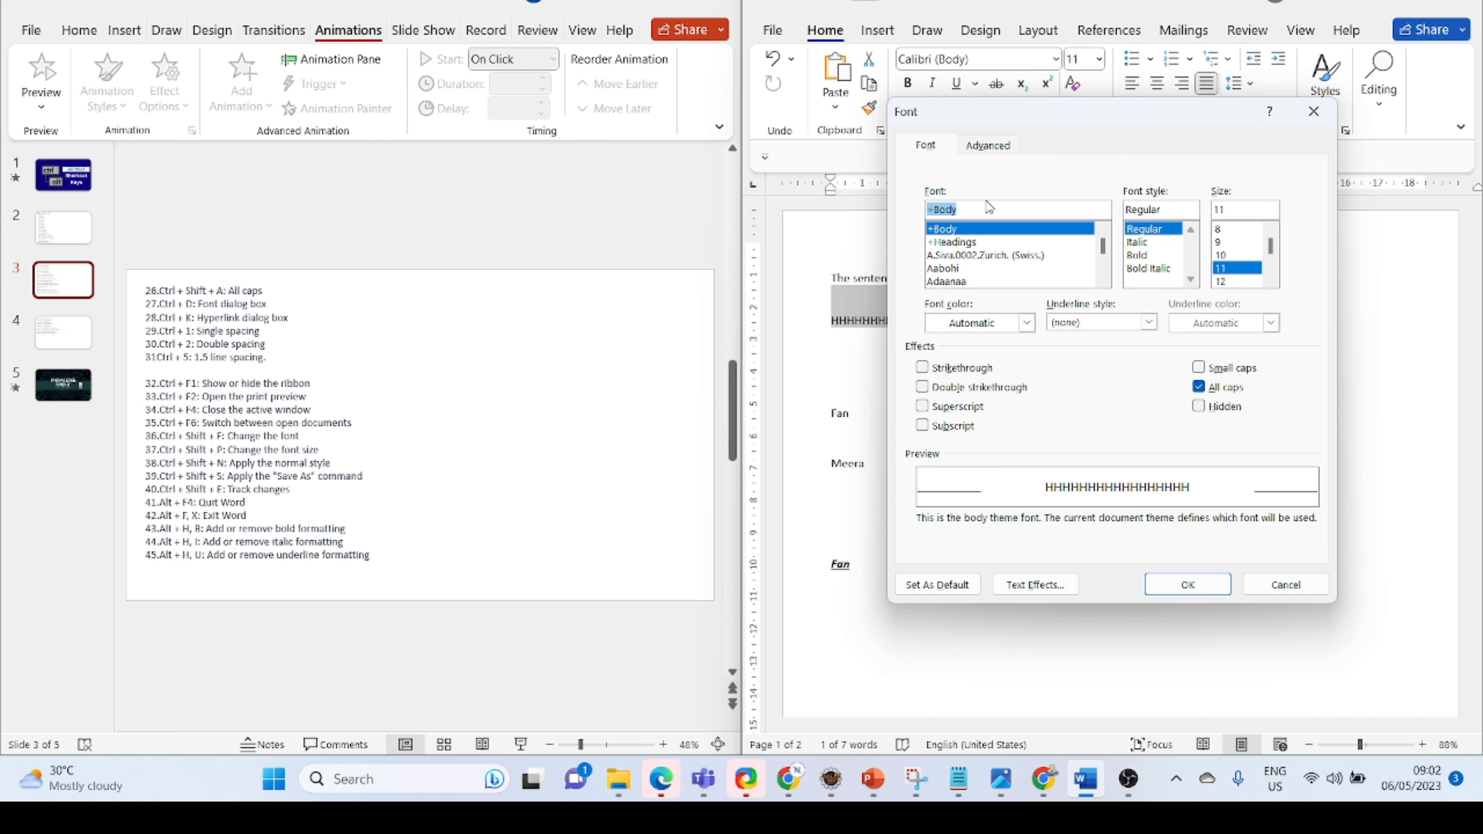
{"action": "left_click", "coordinate": [1327, 112]}
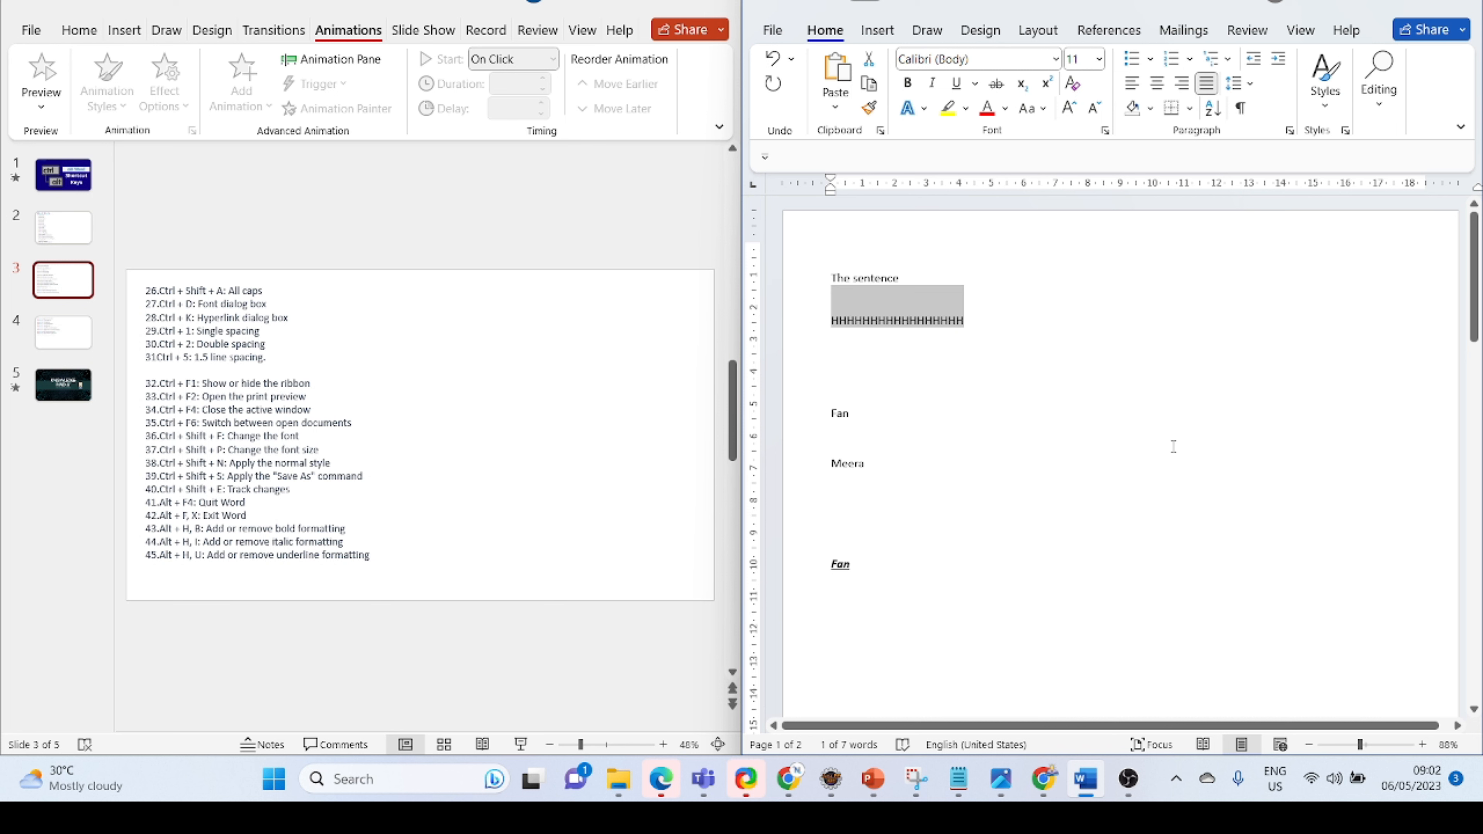
{"action": "key", "text": "ctrl+d"}
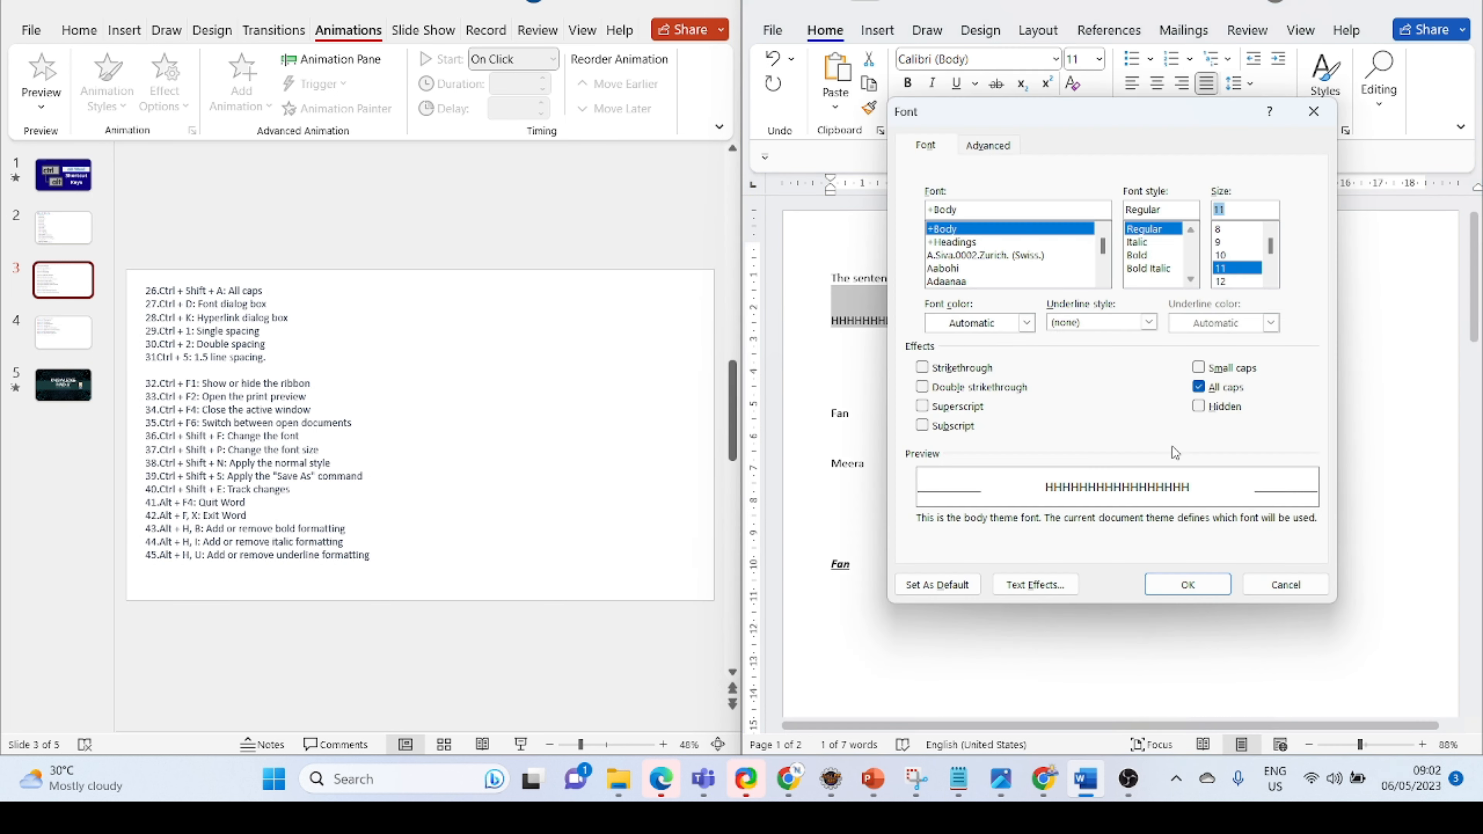
{"action": "left_click", "coordinate": [1266, 583]}
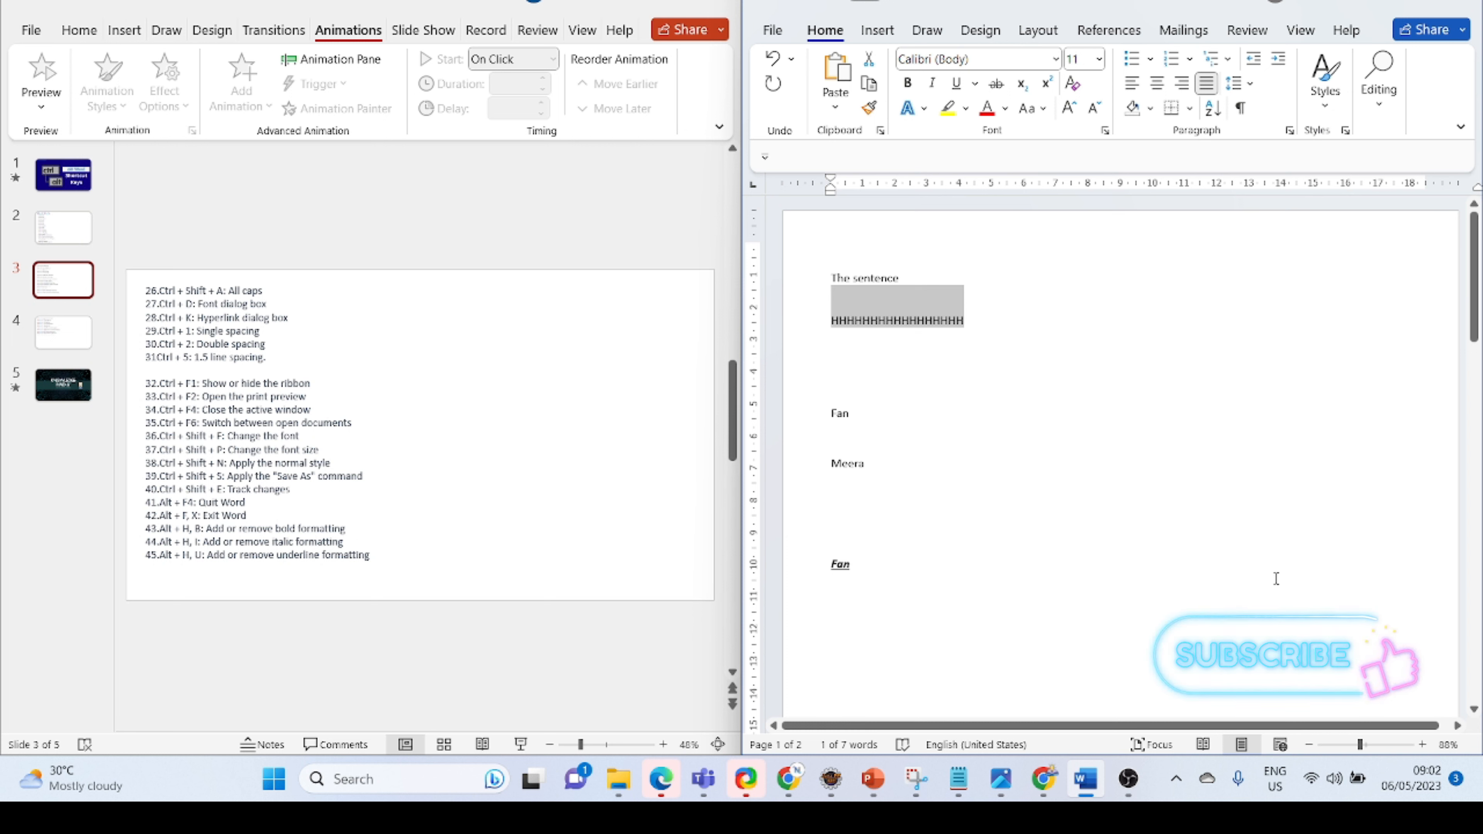
Turn off all caps for the line of h's, and view the Apply Styles options and close them unchanged.
{"action": "key", "text": "ctrl+shift+a"}
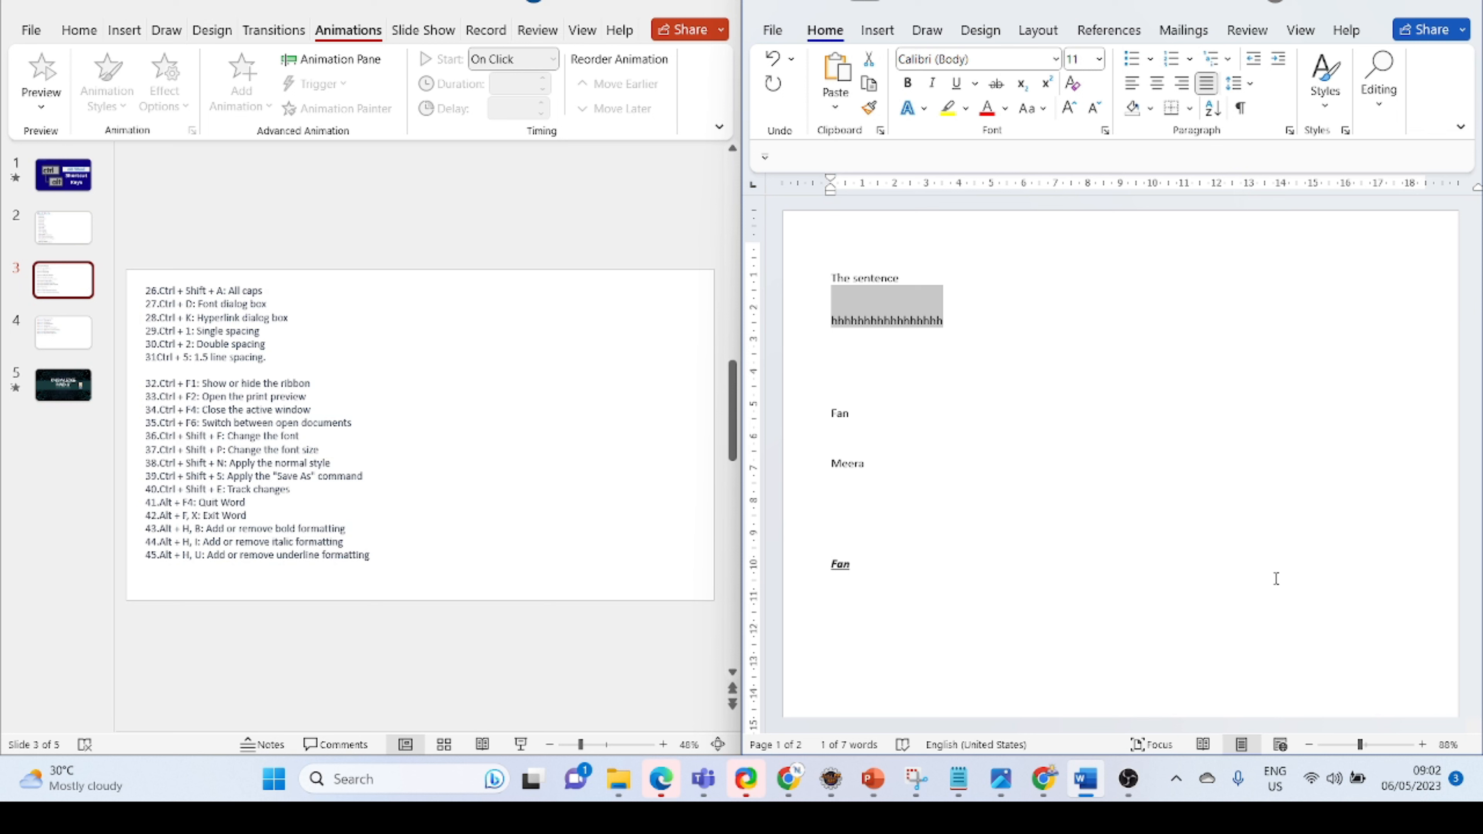
{"action": "key", "text": "ctrl+shift+s"}
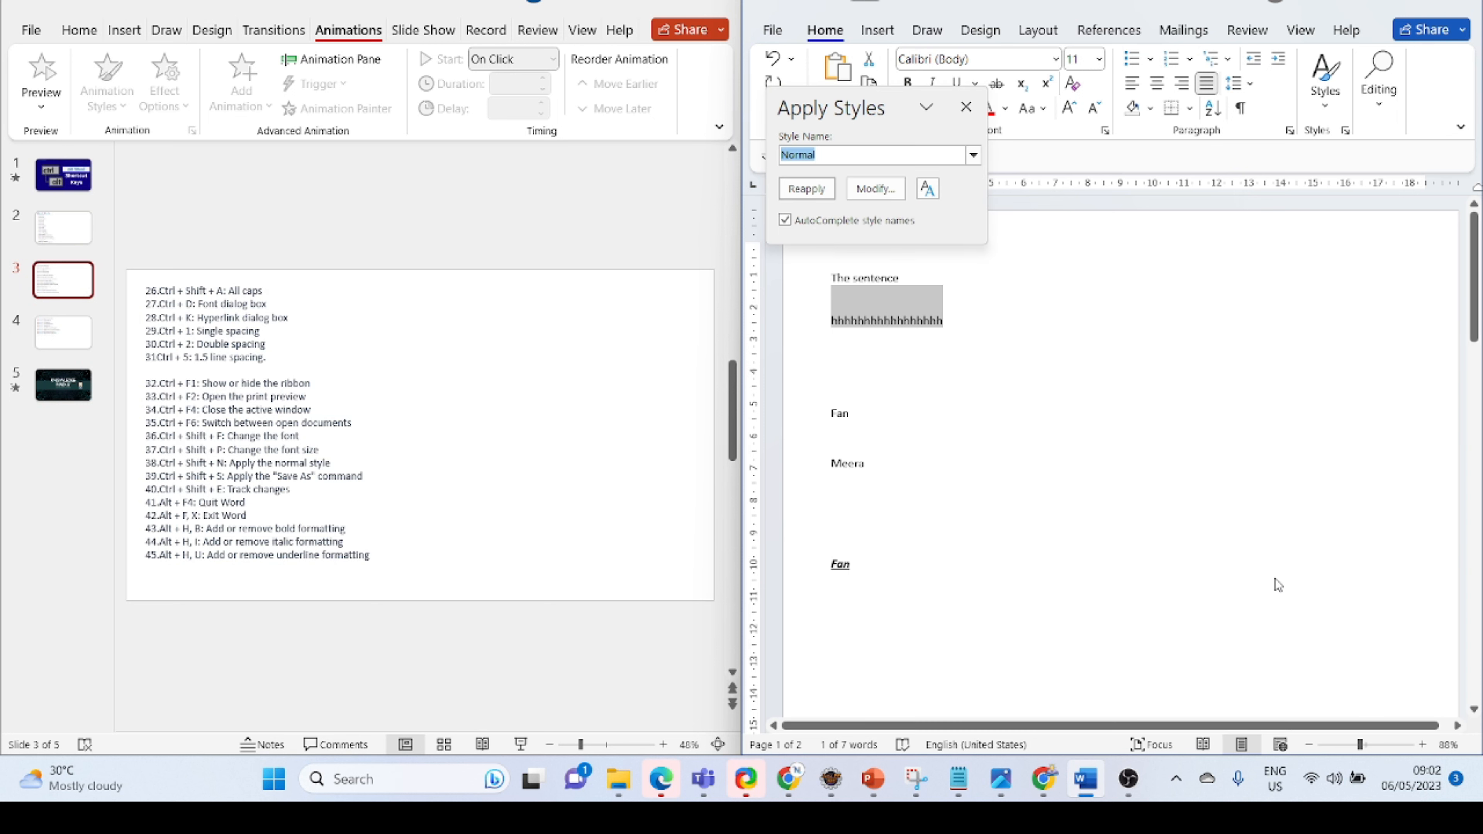
{"action": "left_click", "coordinate": [967, 107]}
{"action": "left_click", "coordinate": [1002, 459]}
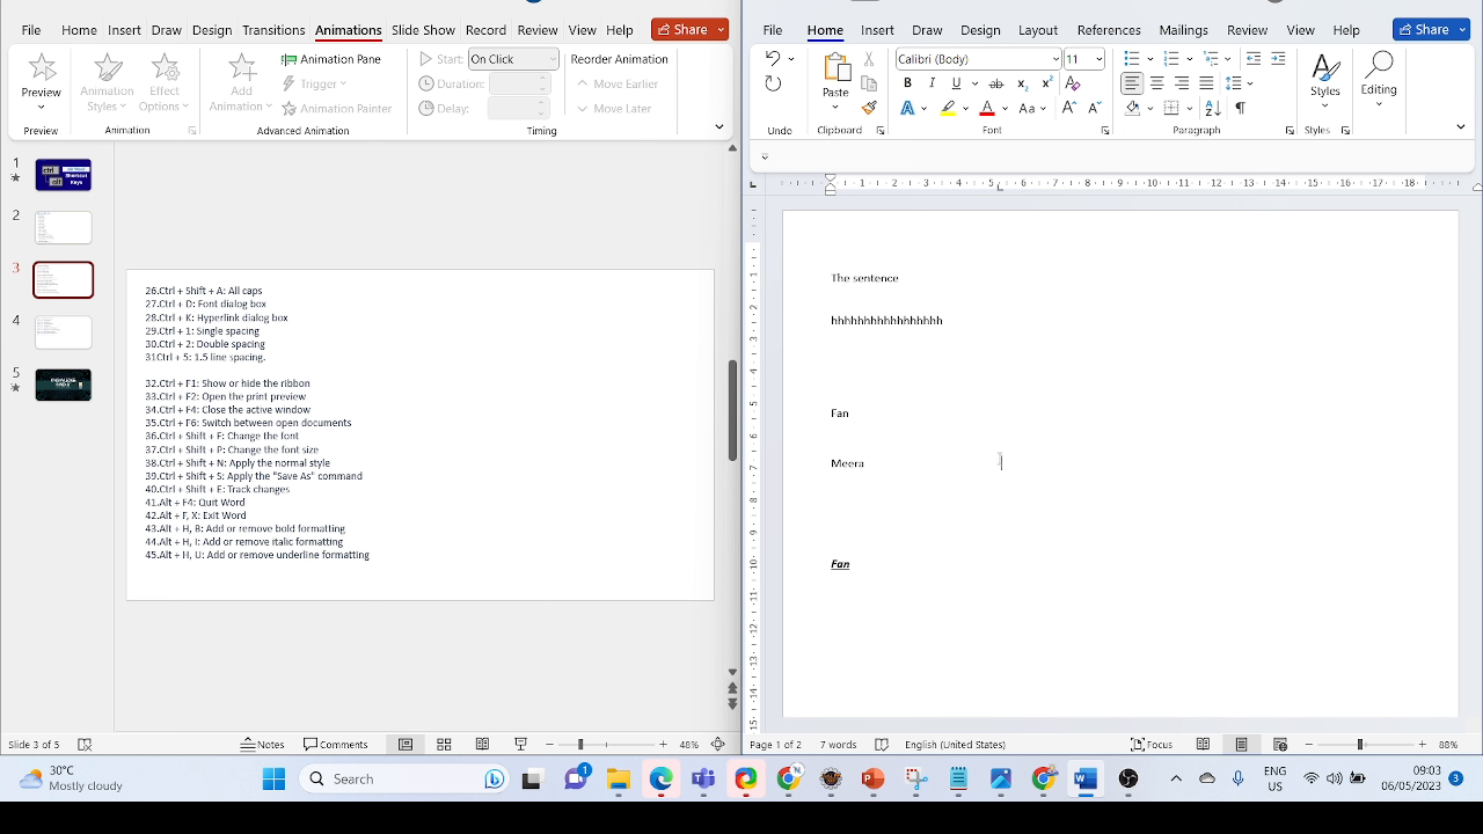
Display slide 4 of the shortcuts presentation, and in the Word document view the shading colours for the plain word "Fan", closing them without changes.
{"action": "left_click", "coordinate": [64, 341]}
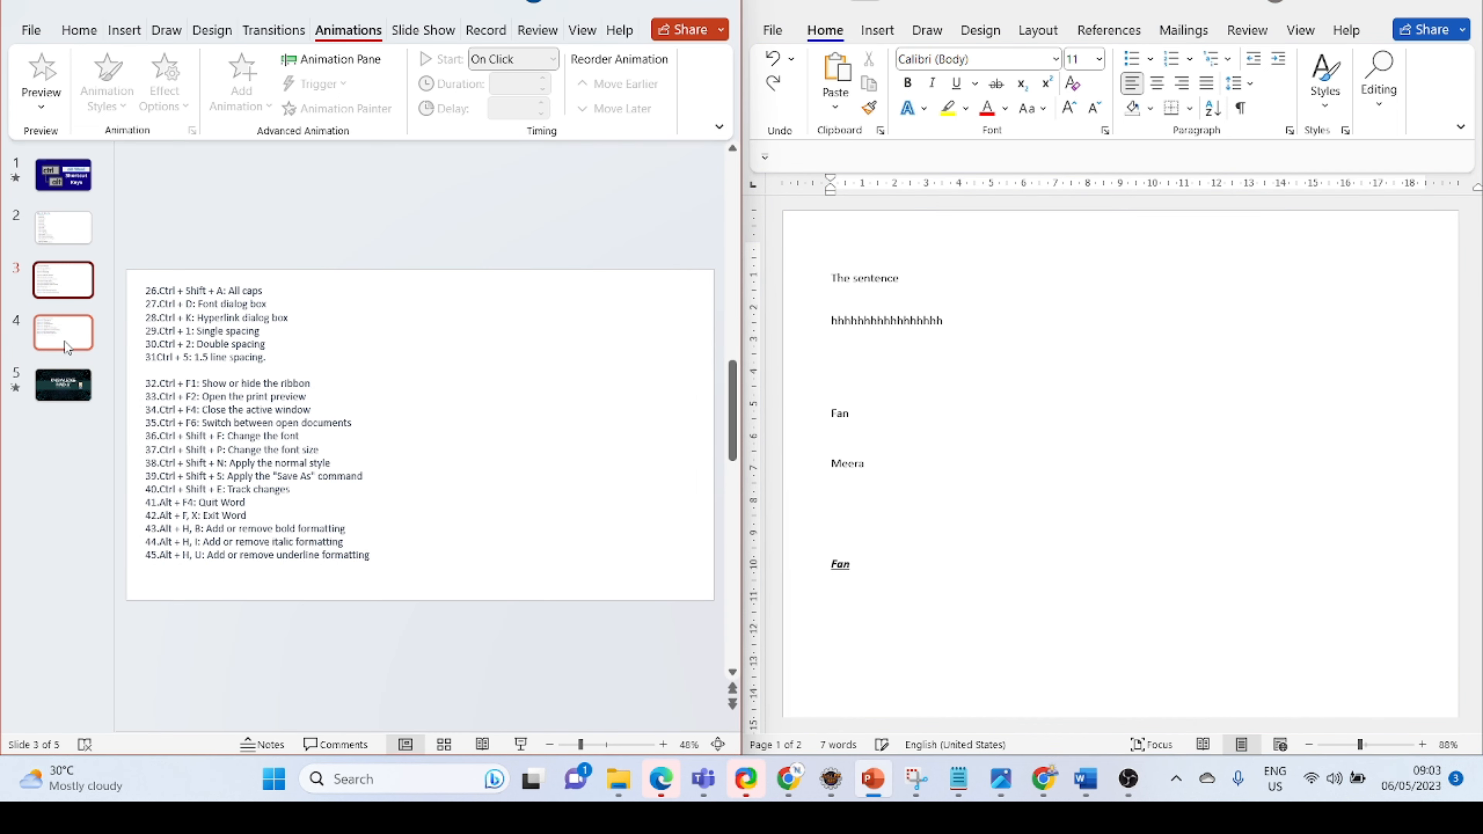
{"action": "left_click", "coordinate": [65, 340]}
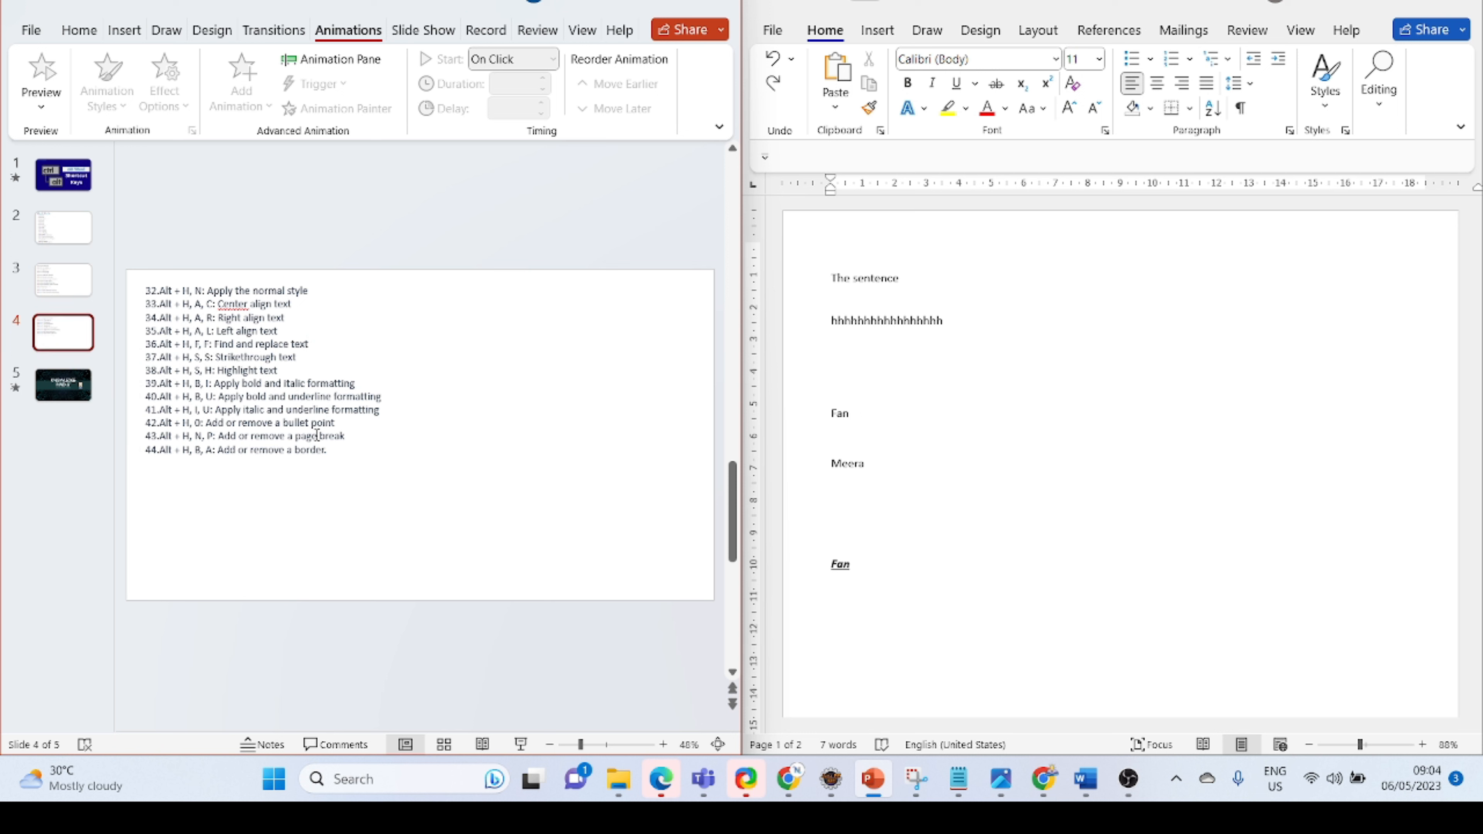
{"action": "left_click", "coordinate": [838, 419]}
{"action": "double_click", "coordinate": [839, 420]}
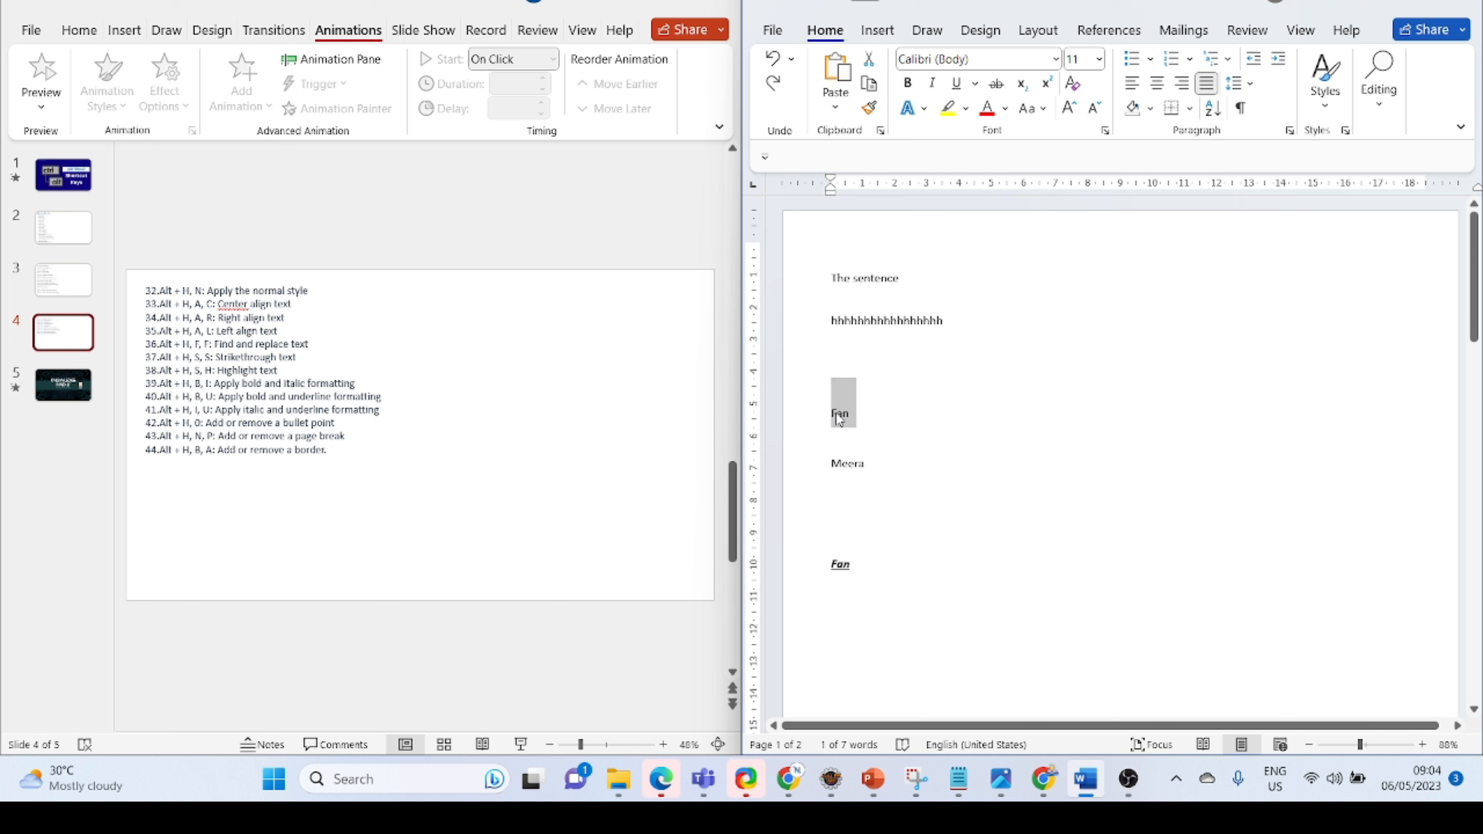
{"action": "key", "text": "alt+h"}
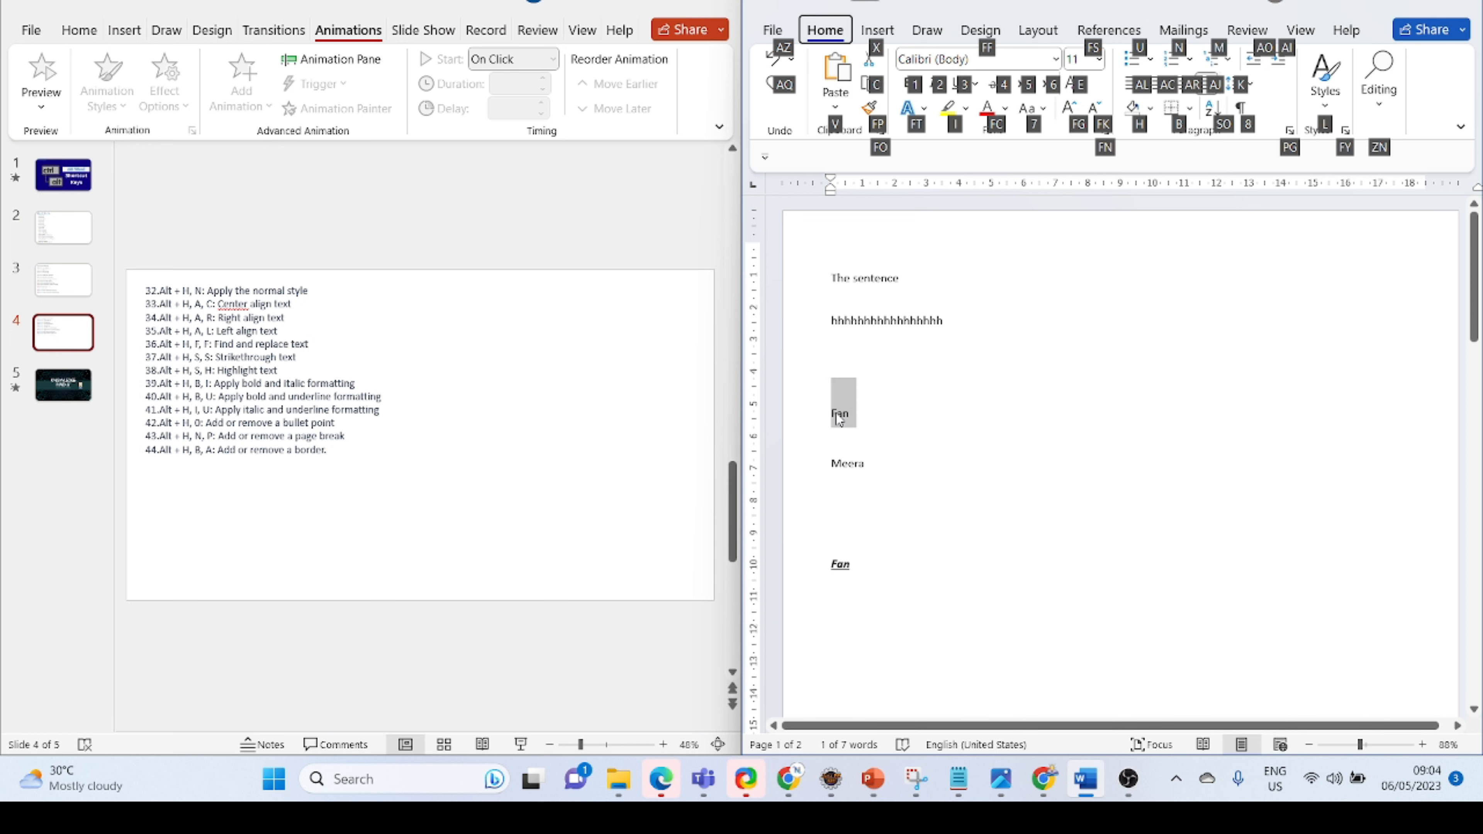
{"action": "key", "text": "h"}
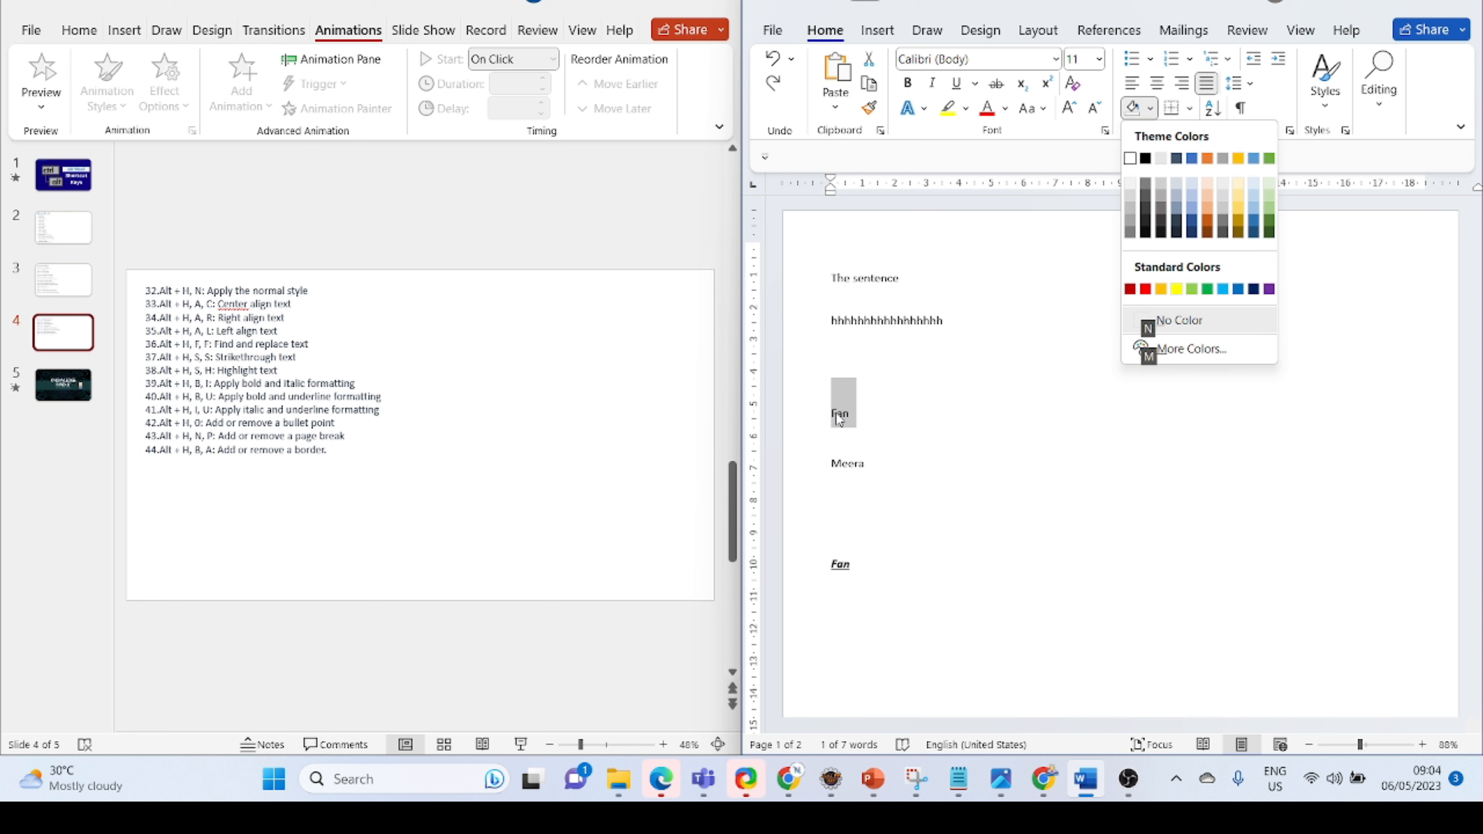
{"action": "left_click", "coordinate": [971, 389]}
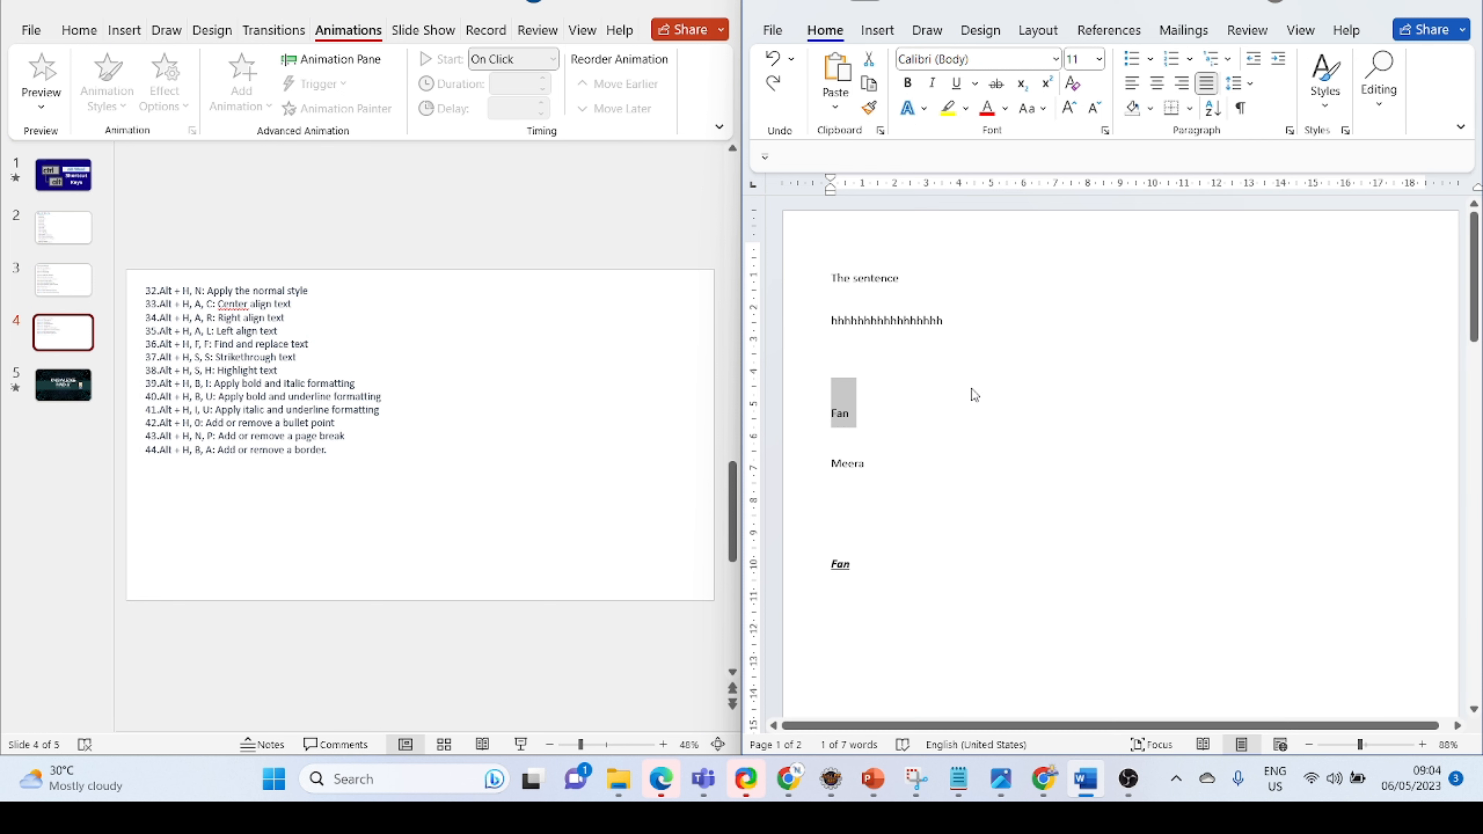
{"action": "triple_click", "coordinate": [971, 388]}
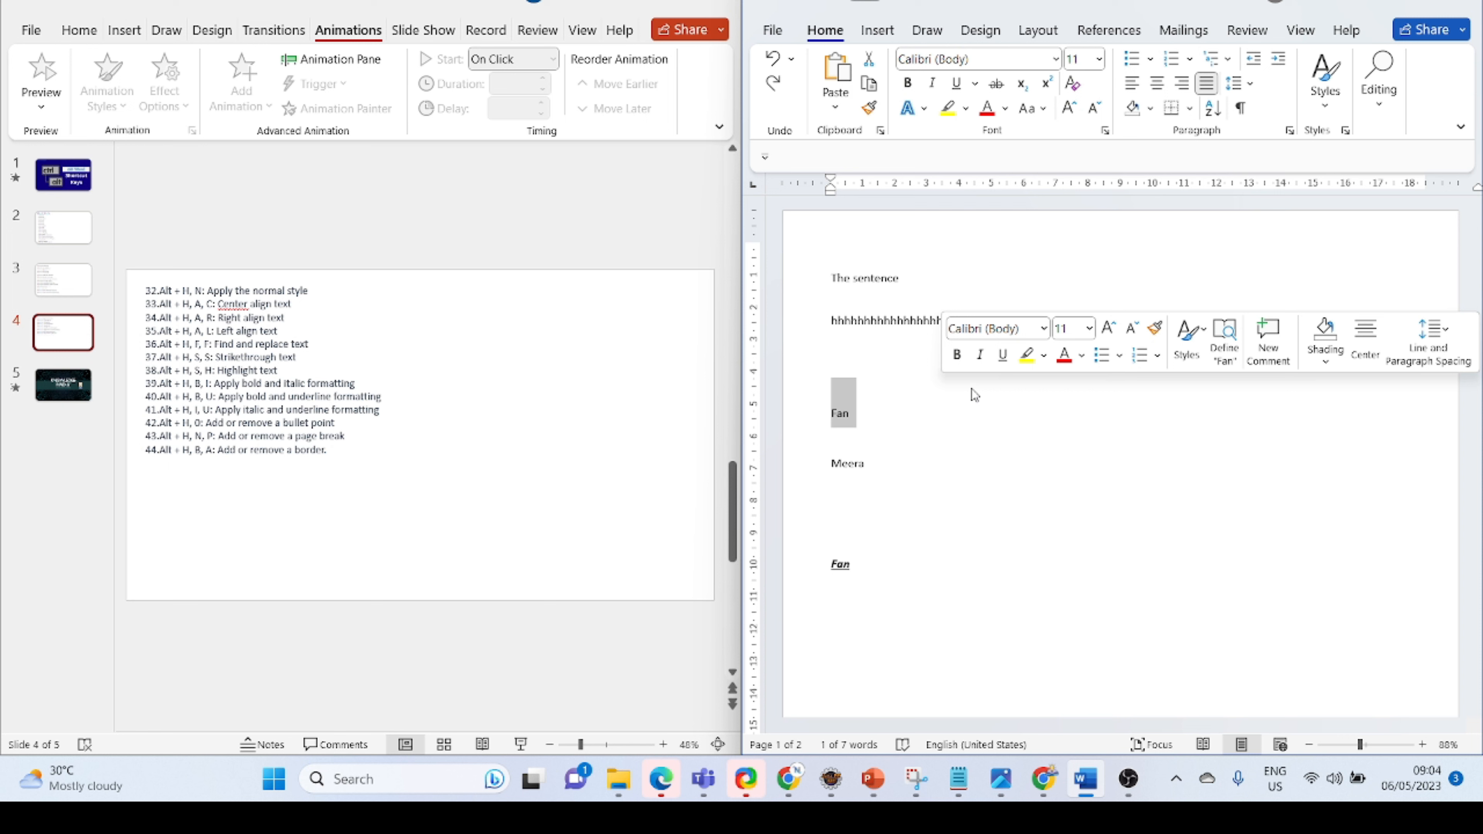
{"action": "left_click", "coordinate": [971, 388]}
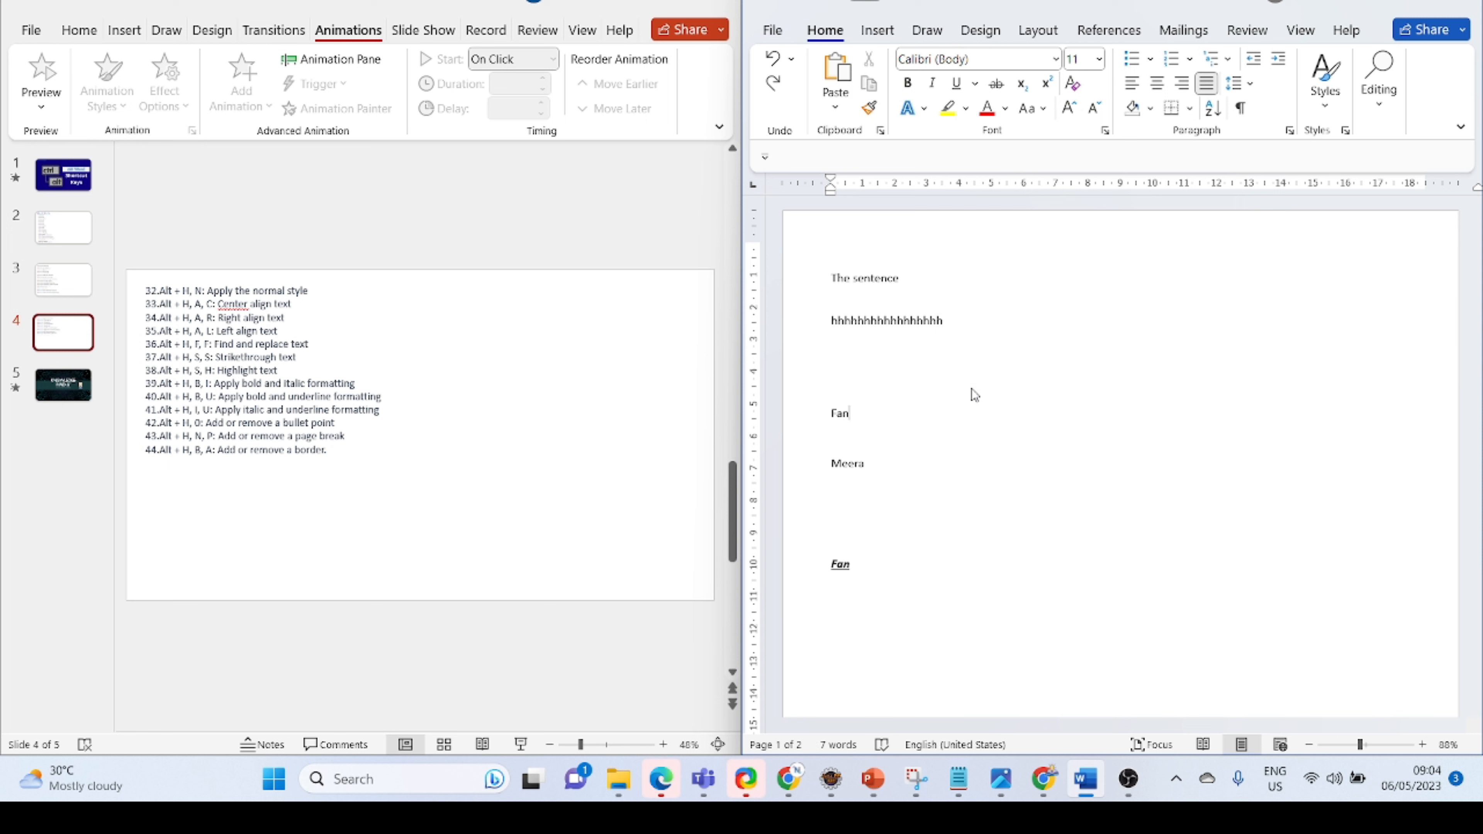